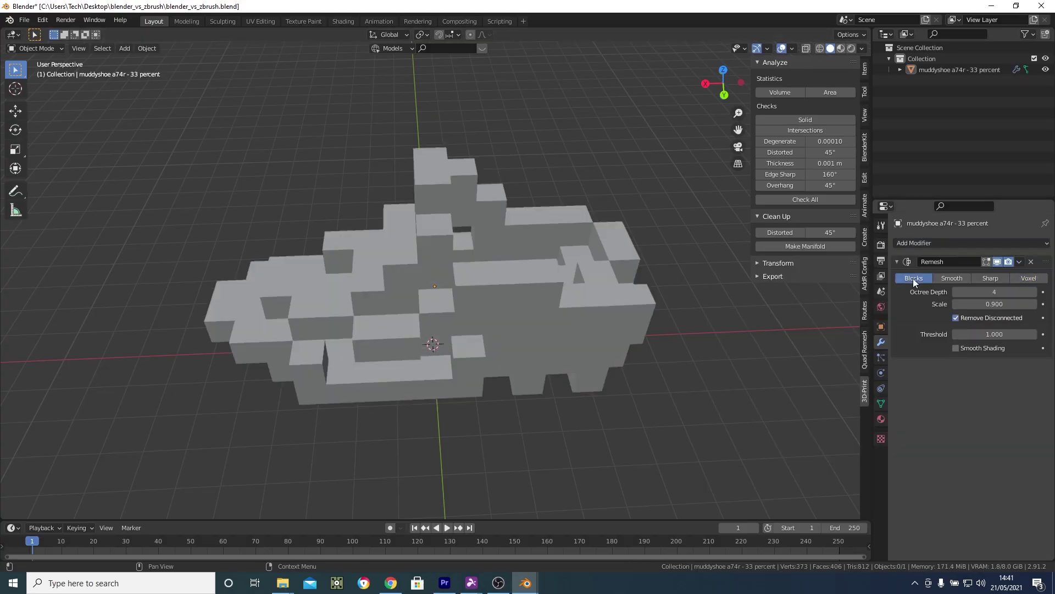
pyautogui.moveTo(994, 291); pyautogui.dragTo(1033, 291)
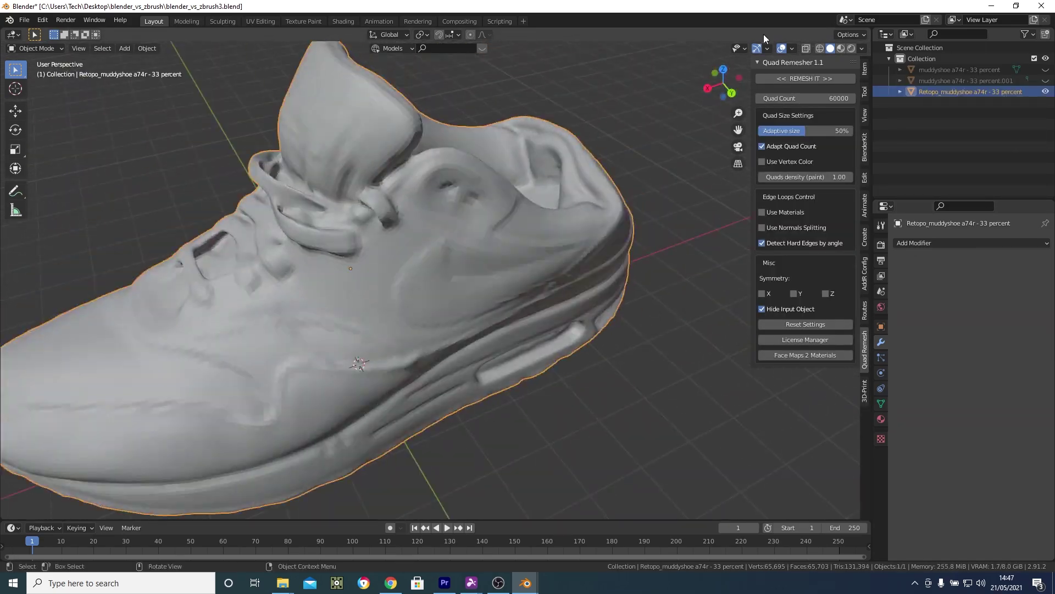
# - In Blender, toggle the wireframe overlay and switch visibility between the retopologised shoe and the muddyshoe .001 mesh to compare them
pyautogui.click(792, 48)
pyautogui.click(725, 236)
pyautogui.moveTo(483, 258); pyautogui.dragTo(332, 314, button='middle')
pyautogui.scroll(-4, 332, 314)
pyautogui.click(1044, 81)
pyautogui.click(1045, 91)
pyautogui.moveTo(484, 424); pyautogui.dragTo(632, 373, button='middle')
pyautogui.click(418, 352)
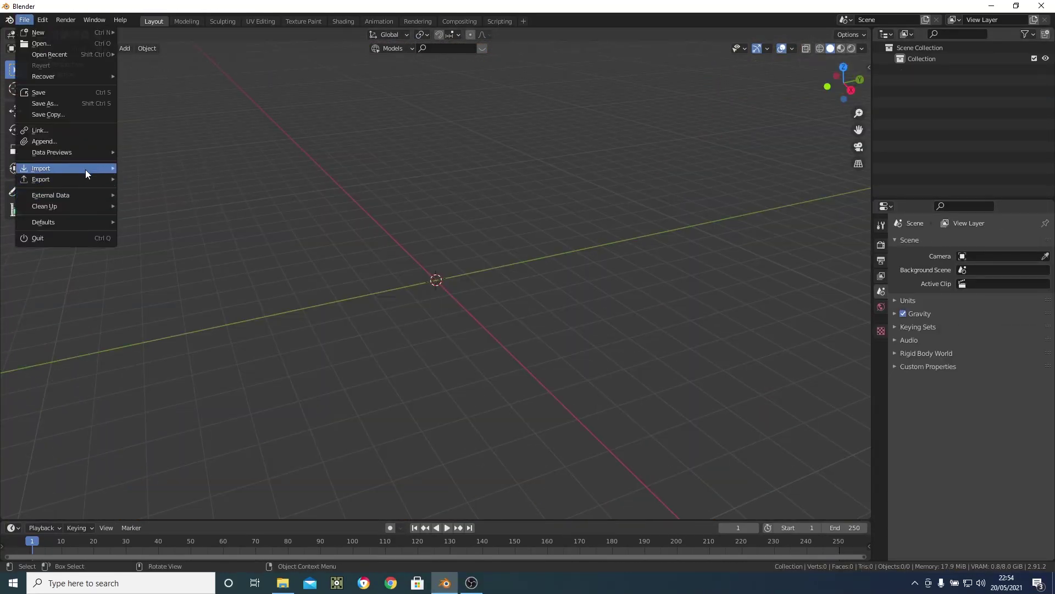
# - Import the muddyshoe OBJ file from the blender_vs_zbrush folder on the desktop
pyautogui.moveTo(85, 167)
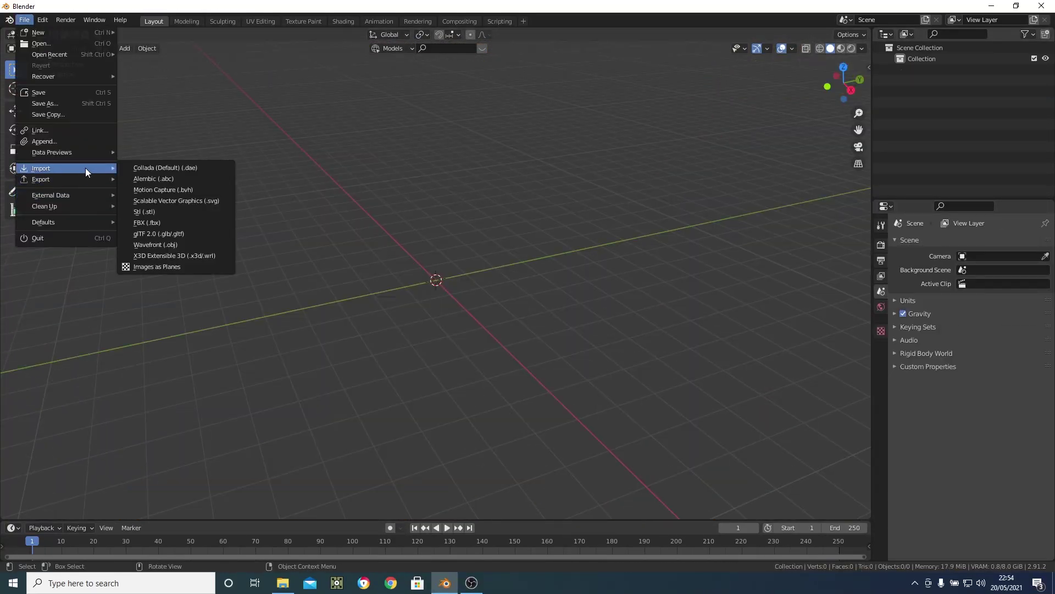
pyautogui.click(173, 244)
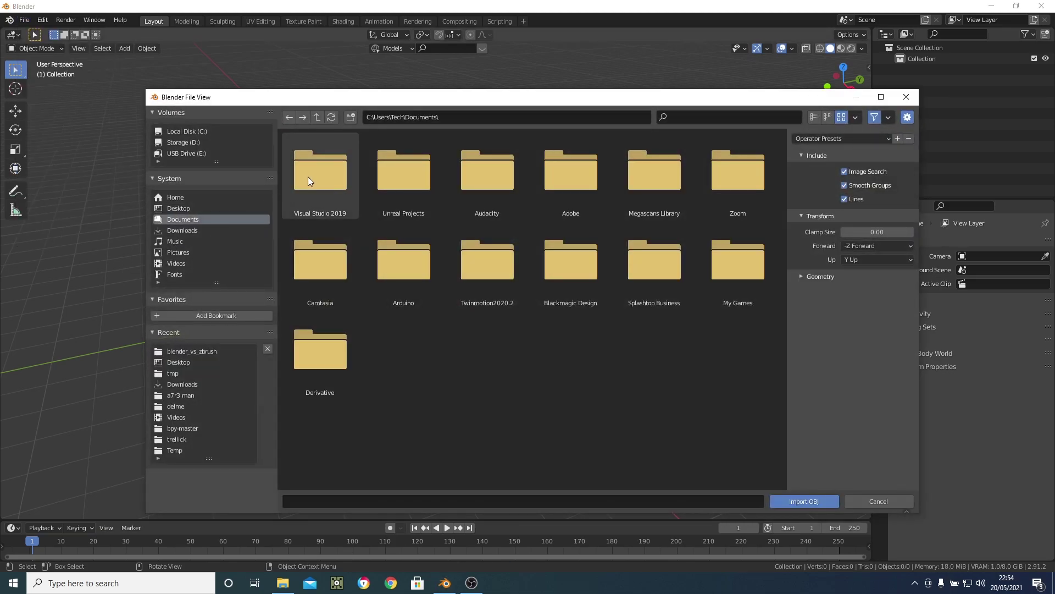
pyautogui.click(175, 209)
pyautogui.doubleClick(329, 175)
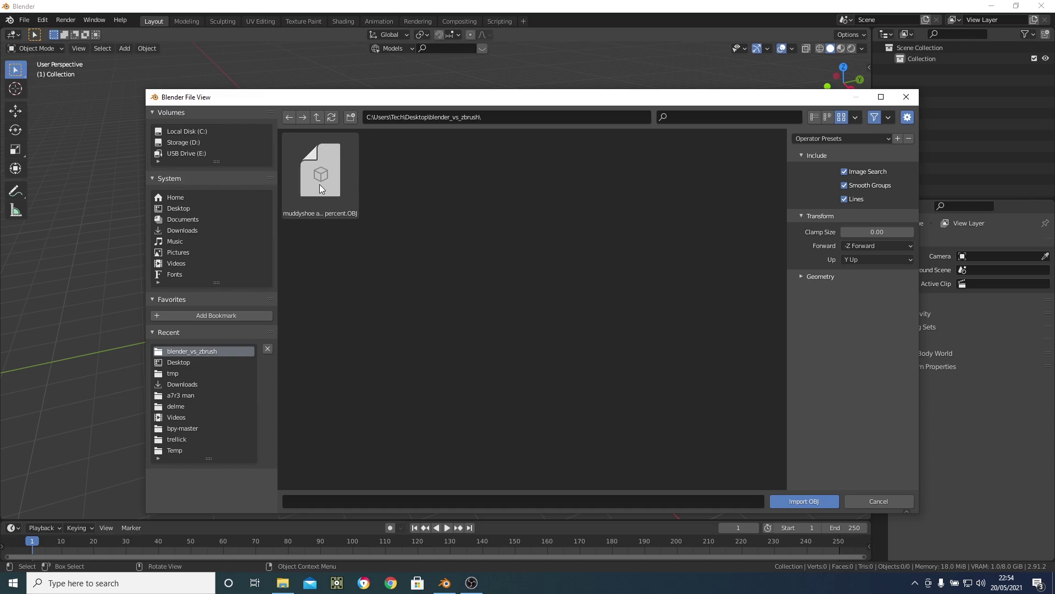
pyautogui.doubleClick(320, 187)
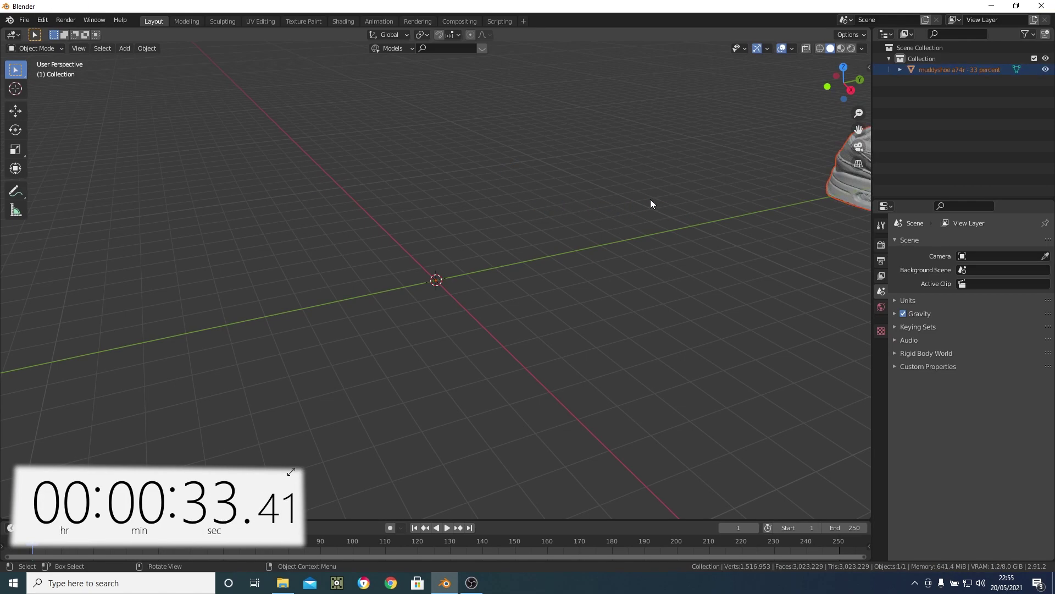
# - Select the imported shoe and move it so it sits over the world origin
pyautogui.moveTo(661, 204); pyautogui.dragTo(327, 239, button='middle')
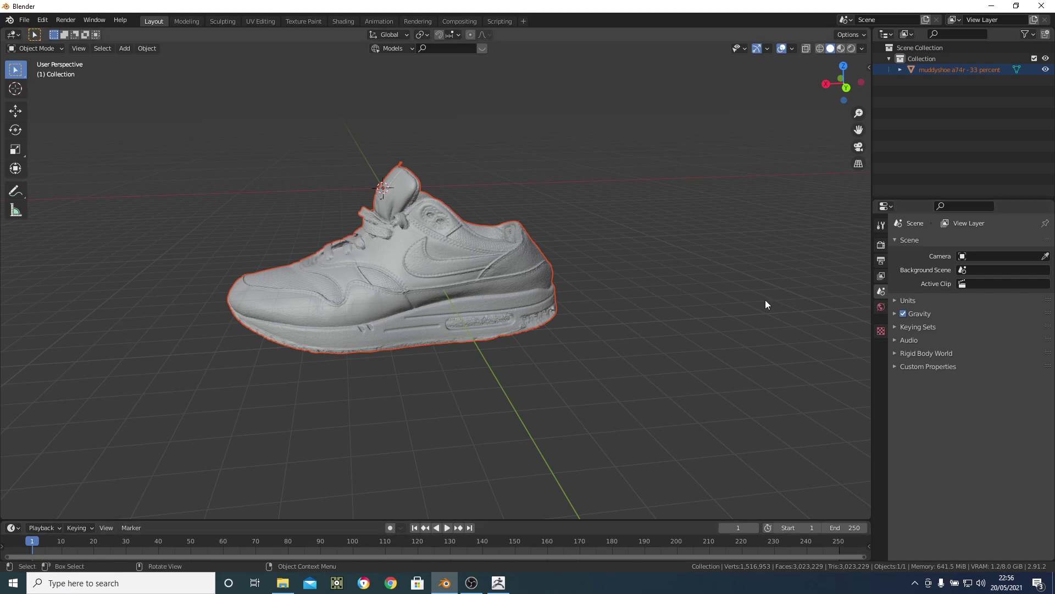
pyautogui.click(440, 293)
pyautogui.moveTo(440, 293); pyautogui.dragTo(465, 292, button='middle')
pyautogui.scroll(-2, 486, 293)
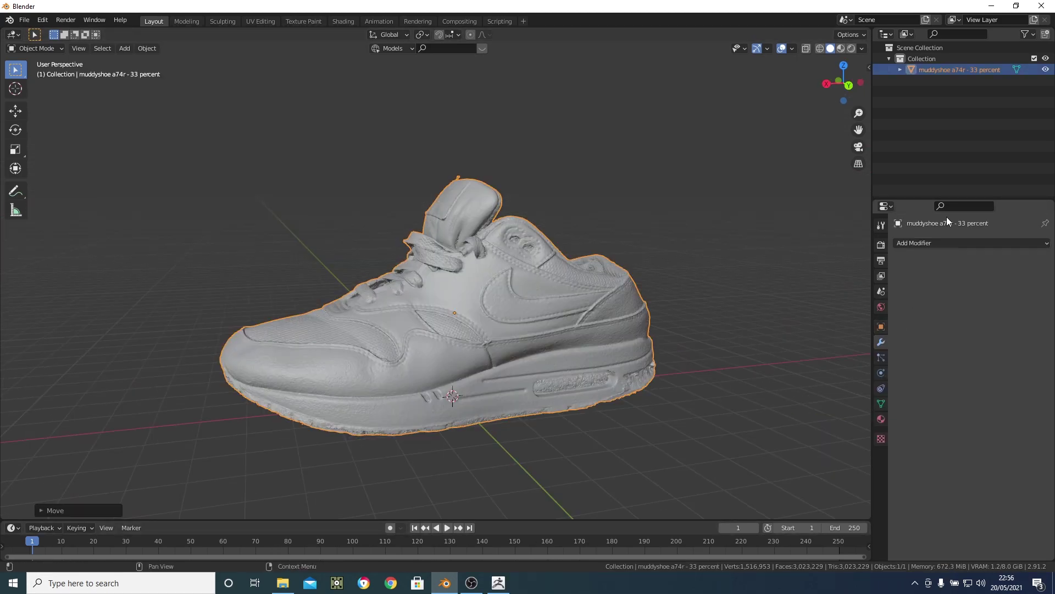
# - Add a Decimate modifier with a Collapse ratio of 0.2 to the shoe and apply it
pyautogui.click(941, 238)
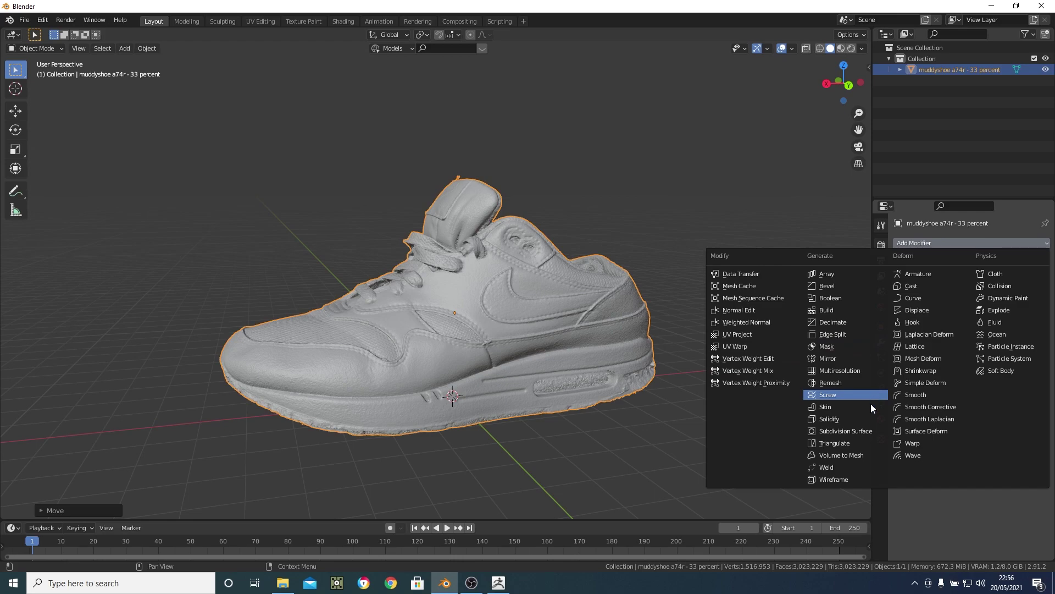
pyautogui.click(840, 321)
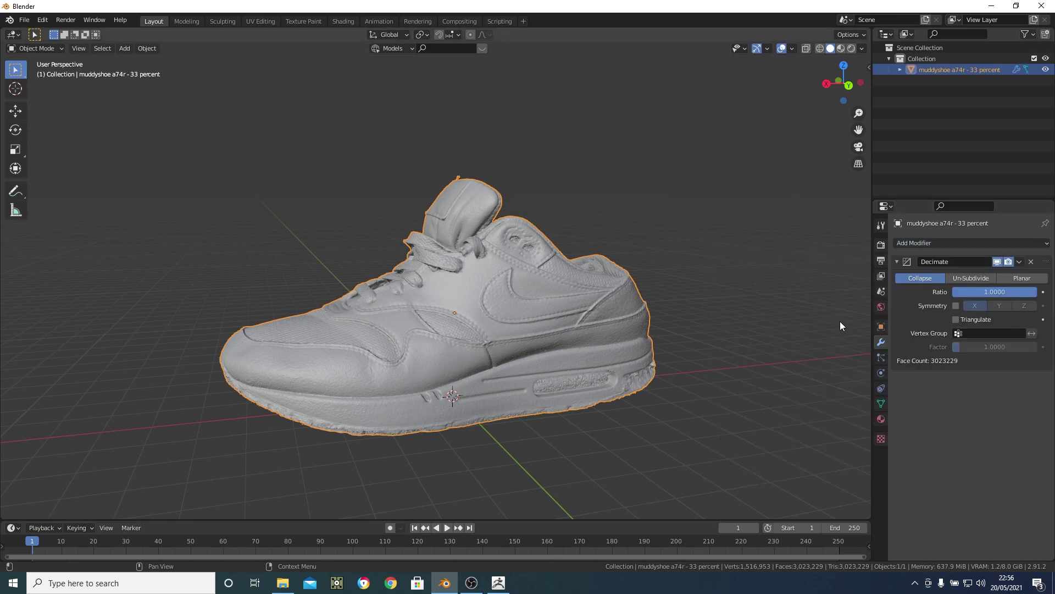
pyautogui.doubleClick(988, 295)
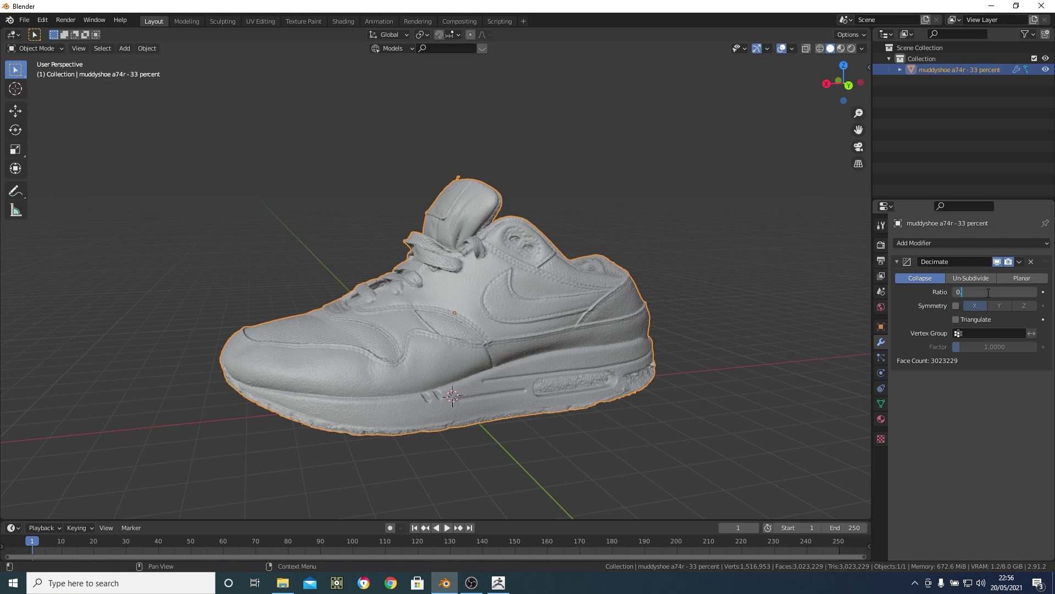
pyautogui.press('Return')
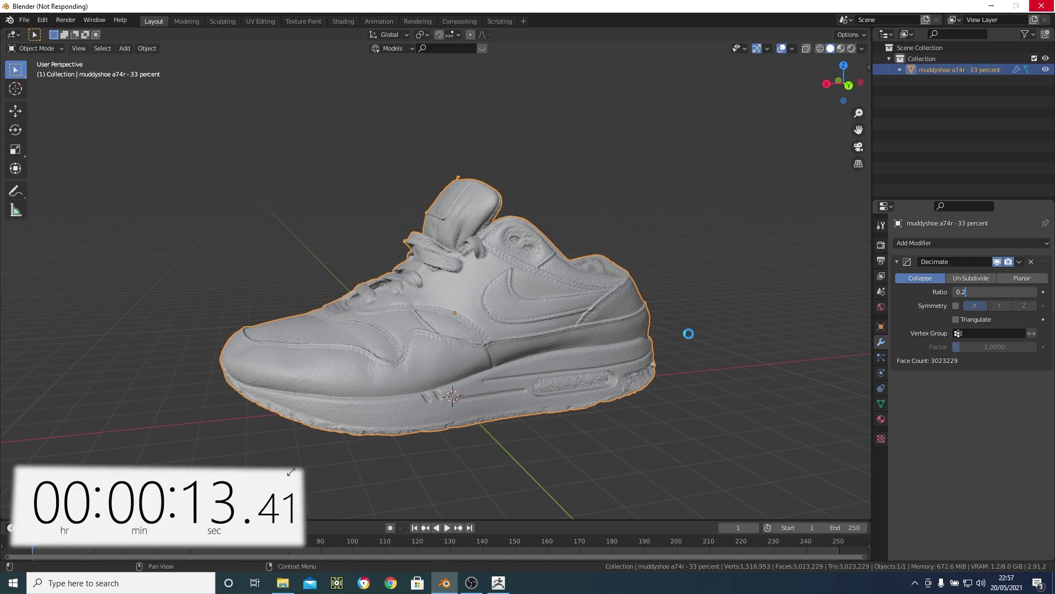
pyautogui.click(1019, 262)
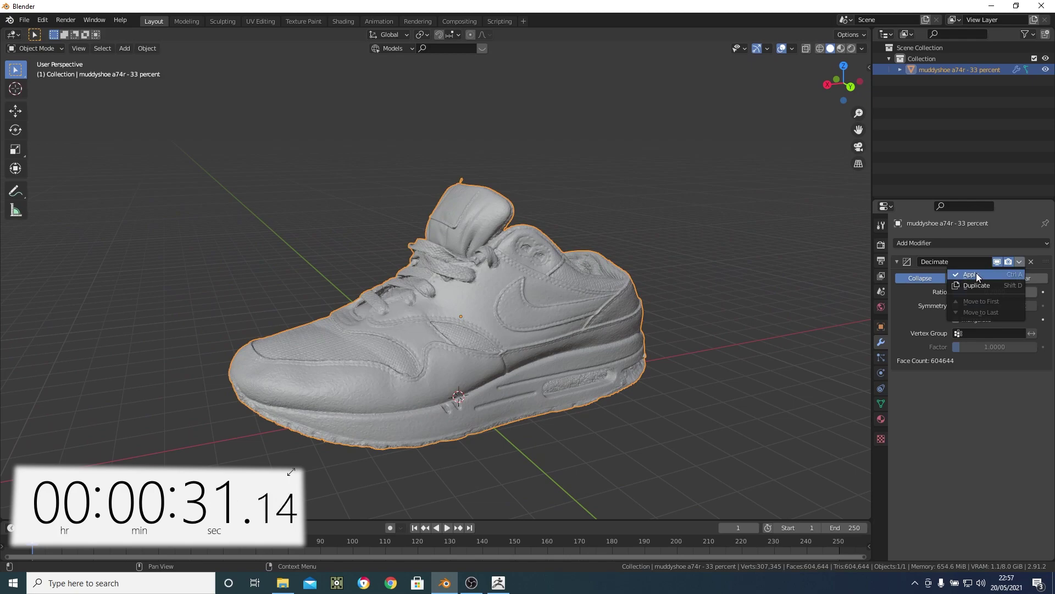
pyautogui.click(972, 274)
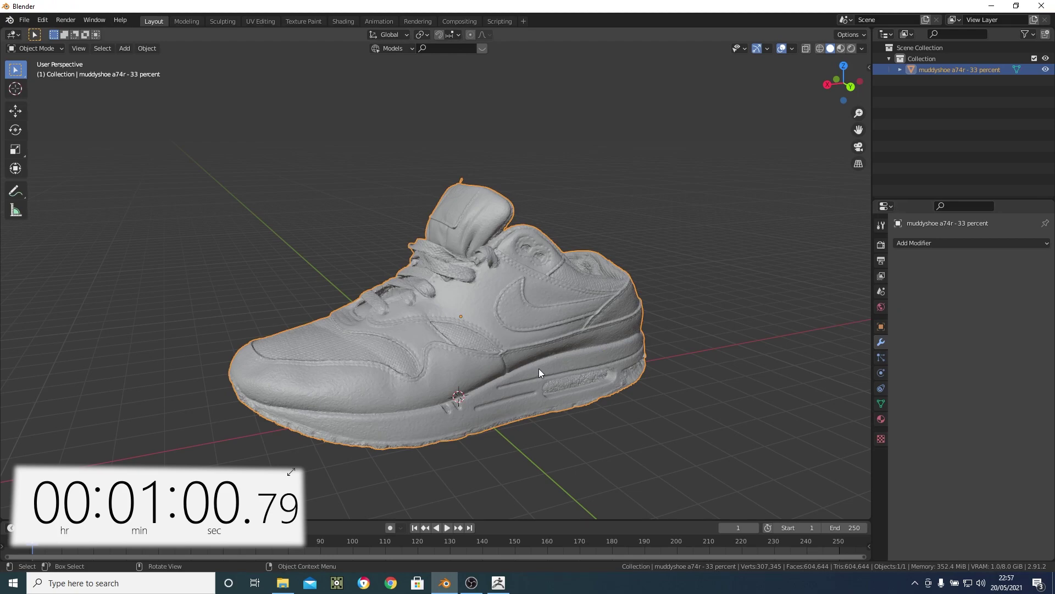
# - Switch to ZBrush and import the same muddyshoe OBJ mesh as a tool
pyautogui.moveTo(538, 369)
pyautogui.mouseDown(button='middle')
pyautogui.moveTo(561, 366)
pyautogui.moveTo(535, 369)
pyautogui.moveTo(540, 379)
pyautogui.mouseUp(button='middle')
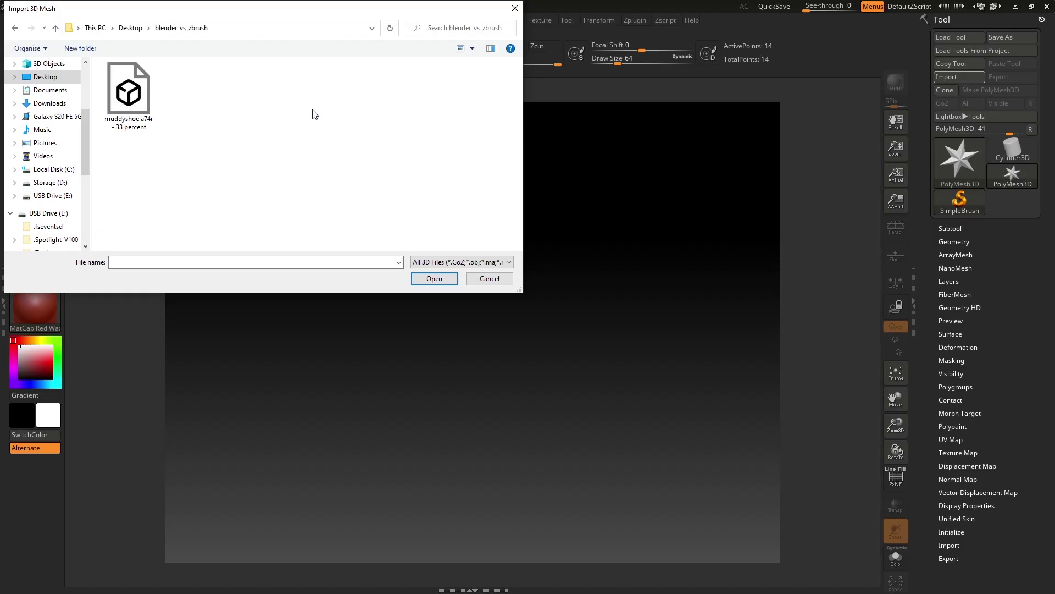
pyautogui.click(130, 90)
pyautogui.click(430, 278)
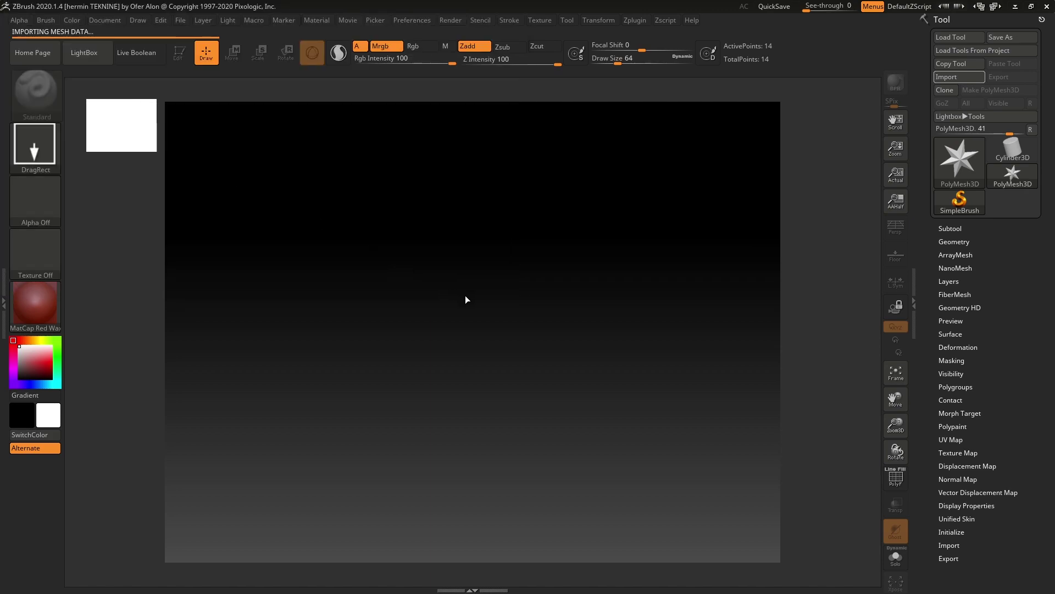
# - Draw the imported shoe on the canvas and put it in Edit mode, turned upright in side view
pyautogui.moveTo(481, 334); pyautogui.dragTo(353, 19)
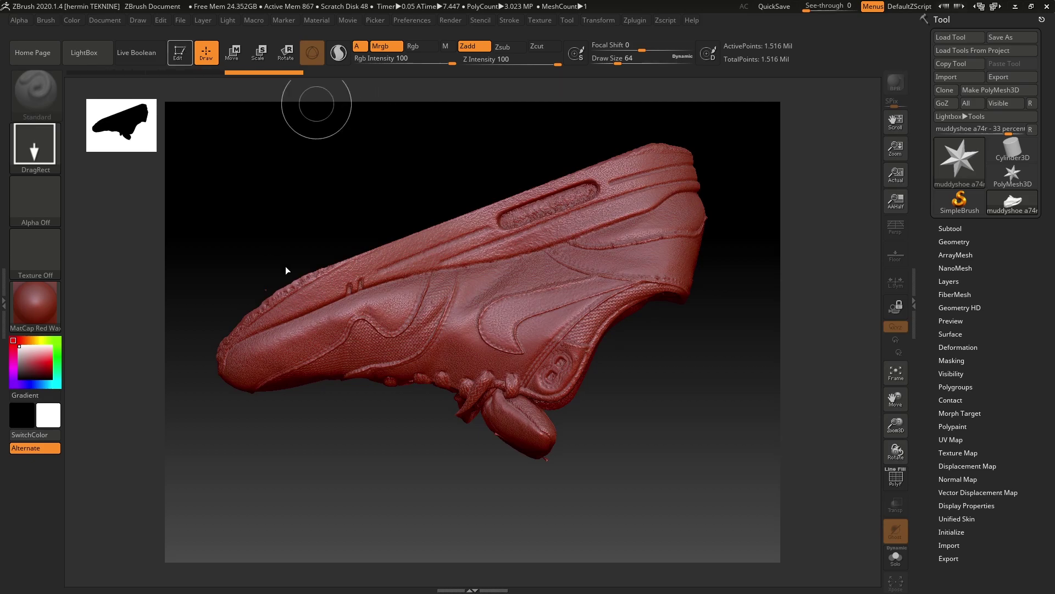
pyautogui.press('t')
pyautogui.moveTo(464, 446)
pyautogui.mouseDown()
pyautogui.moveTo(414, 226)
pyautogui.moveTo(455, 223)
pyautogui.mouseUp()
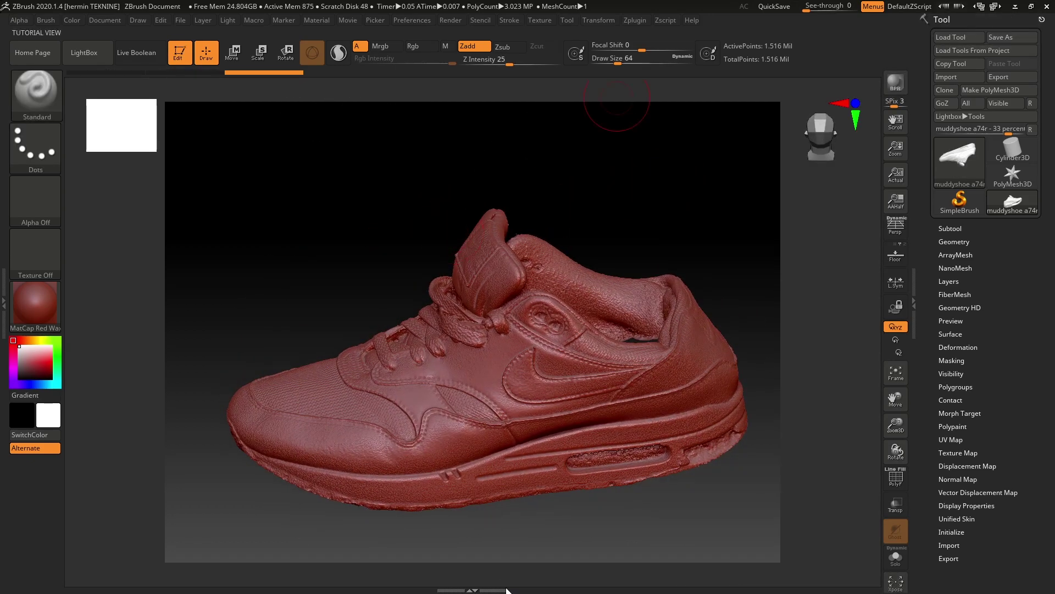
pyautogui.moveTo(486, 233); pyautogui.dragTo(563, 195, button='right')
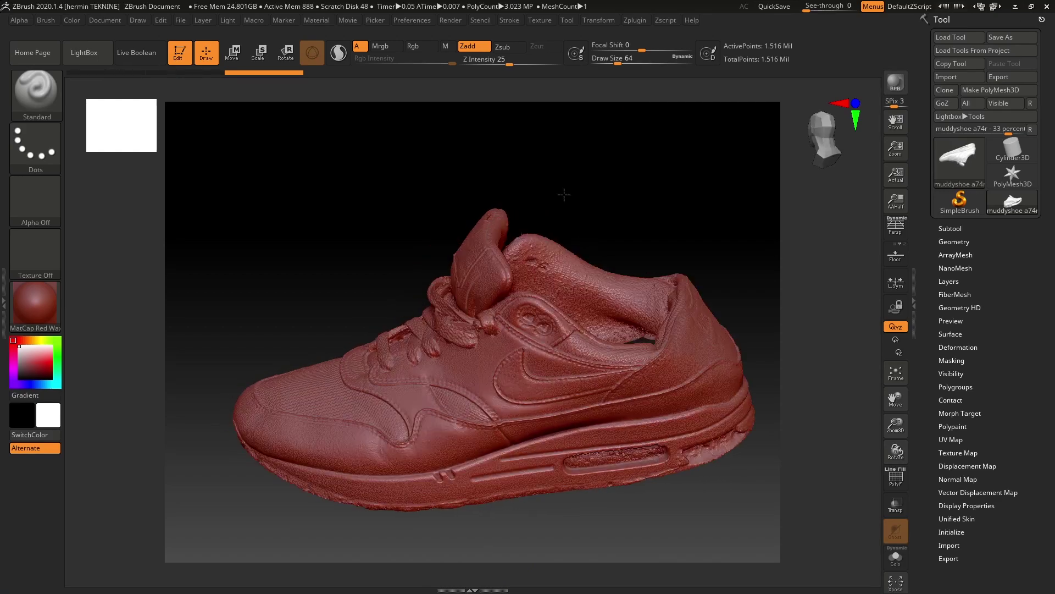
# - Pre-process the current shoe with Decimation Master and decimate it to 20%
pyautogui.click(634, 21)
pyautogui.click(671, 134)
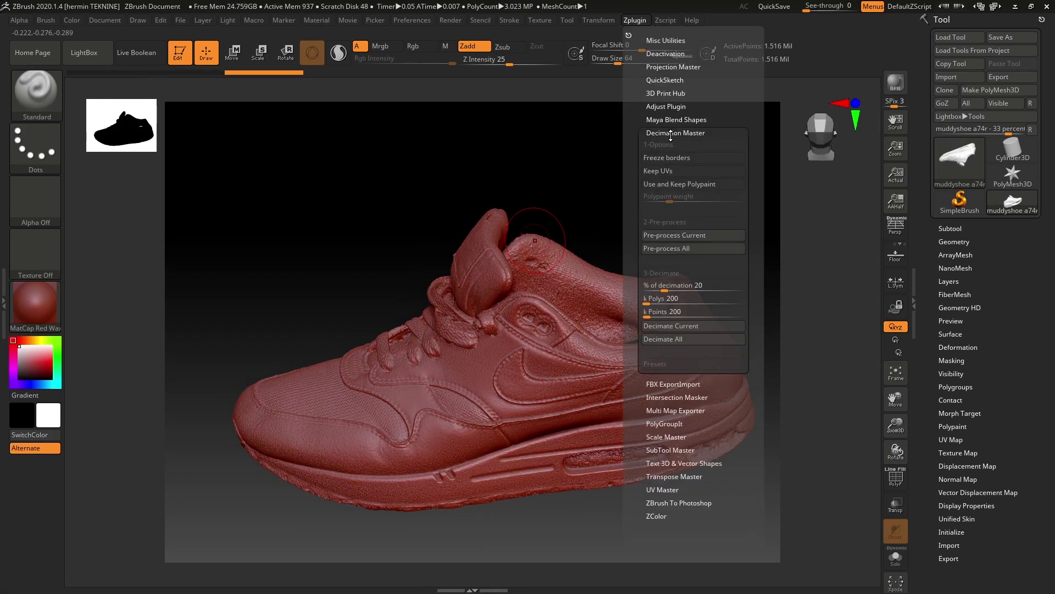
pyautogui.click(672, 234)
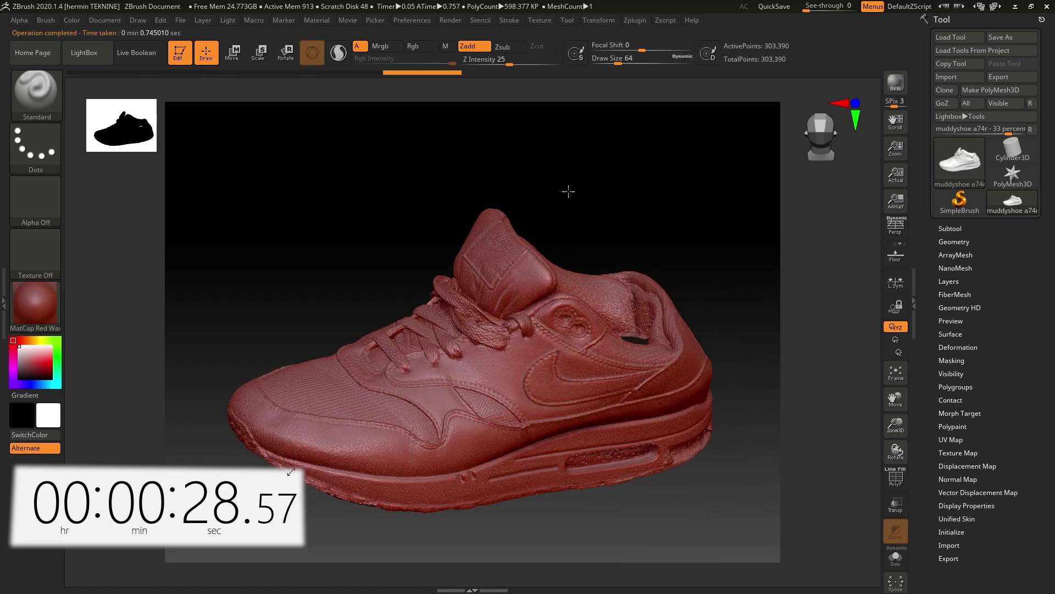
pyautogui.moveTo(568, 189)
pyautogui.mouseDown()
pyautogui.moveTo(547, 190)
pyautogui.moveTo(657, 153)
pyautogui.mouseUp()
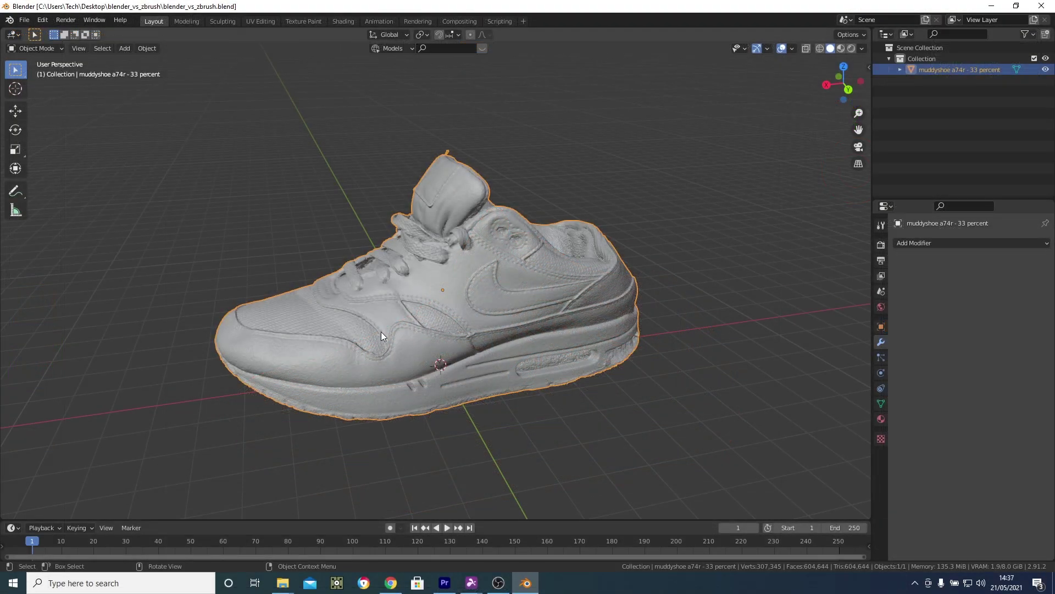
# - Switch to Blender and turn on the wireframe overlay for the decimated shoe
pyautogui.moveTo(381, 331)
pyautogui.mouseDown(button='middle')
pyautogui.moveTo(431, 334)
pyautogui.moveTo(386, 334)
pyautogui.mouseUp(button='middle')
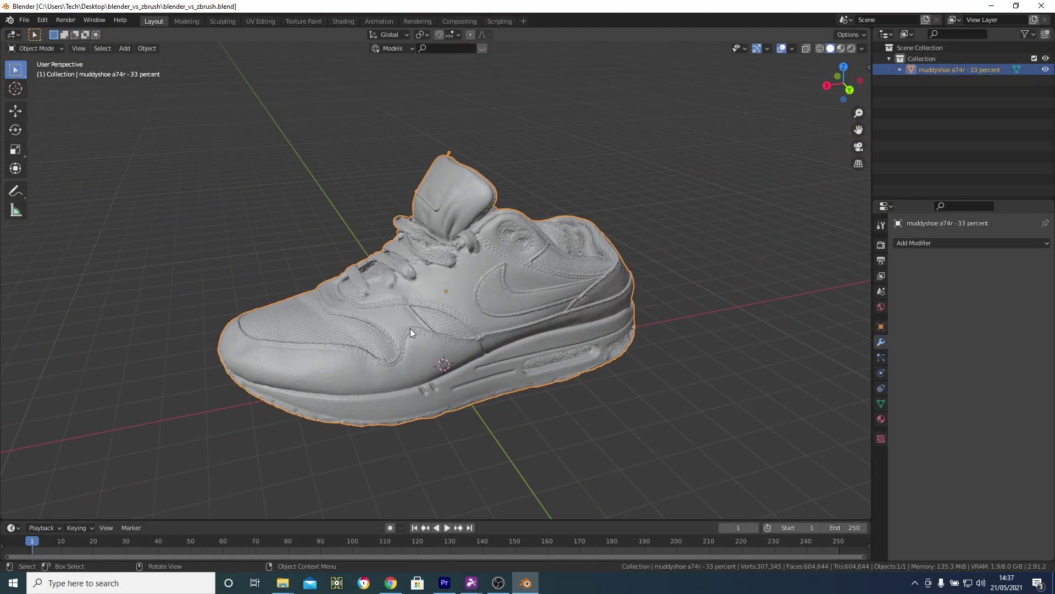
pyautogui.moveTo(472, 320); pyautogui.dragTo(431, 329, button='middle')
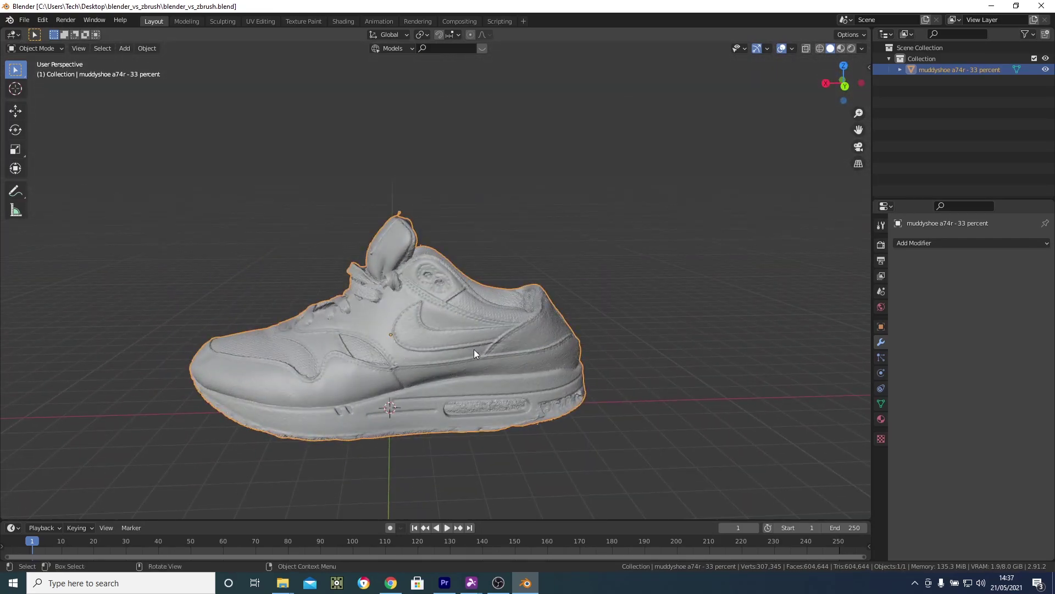
pyautogui.scroll(2, 470, 353)
pyautogui.click(792, 49)
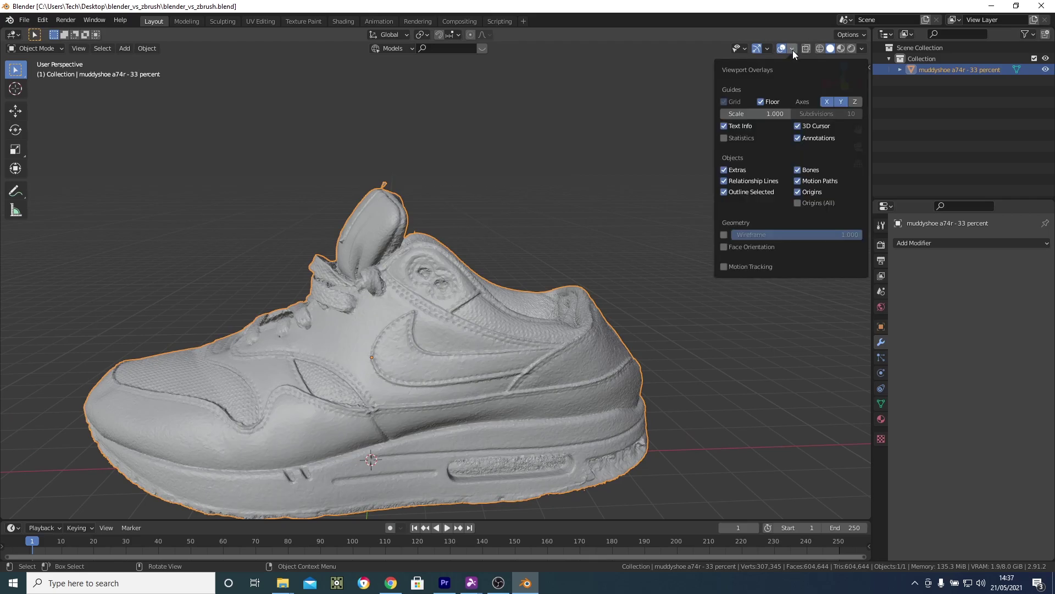
pyautogui.click(724, 235)
# - Examine the triangle wireframe on the shoe's tongue, laces and side, and look into the ankle opening
pyautogui.scroll(4, 398, 355)
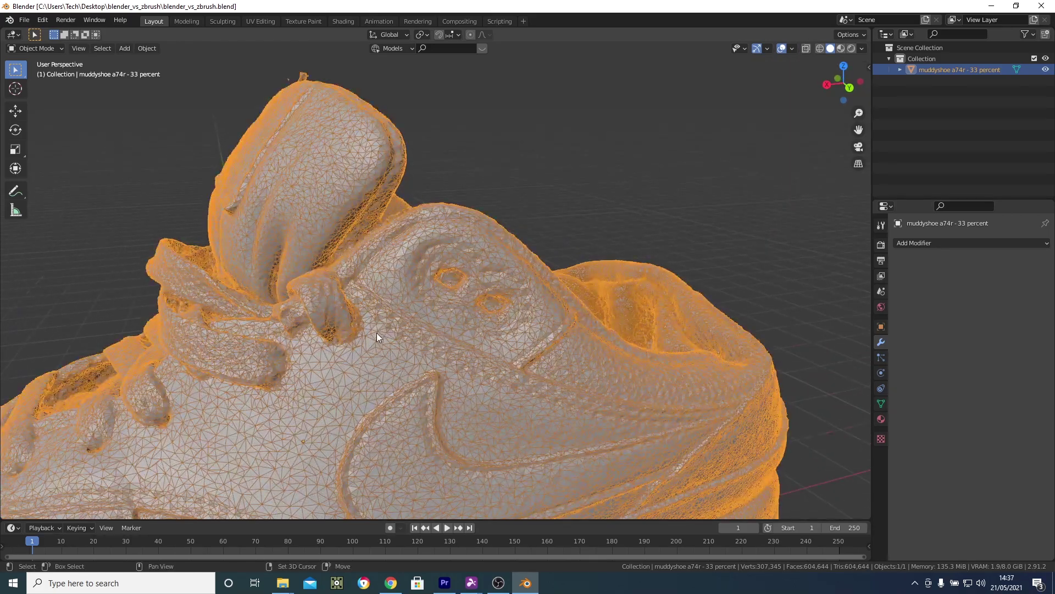
pyautogui.moveTo(377, 336); pyautogui.dragTo(354, 275, button='middle')
pyautogui.moveTo(481, 328); pyautogui.dragTo(488, 356, button='middle')
pyautogui.scroll(4, 362, 363)
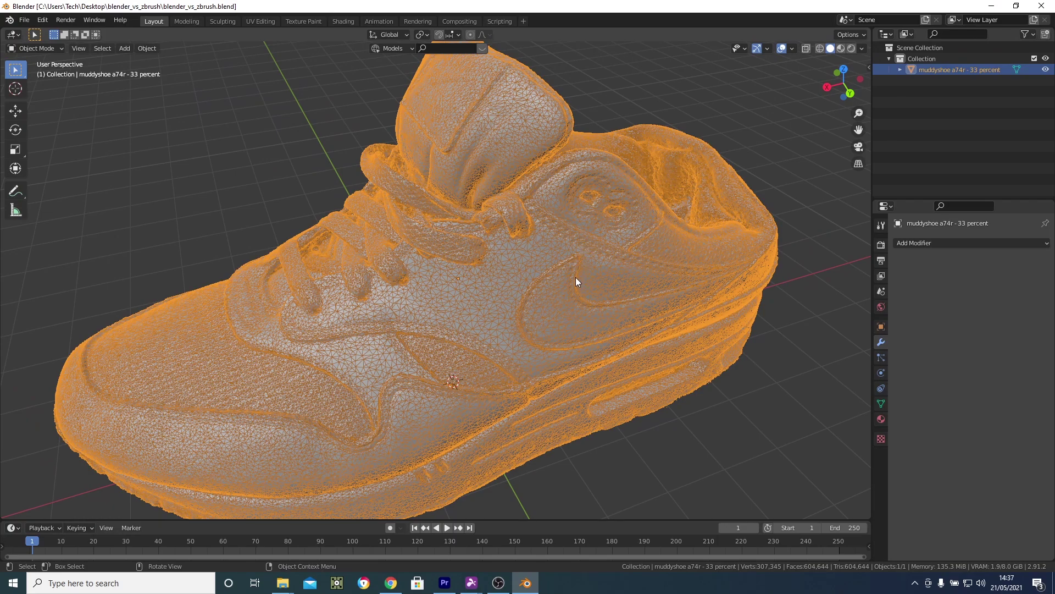
pyautogui.scroll(-2, 575, 277)
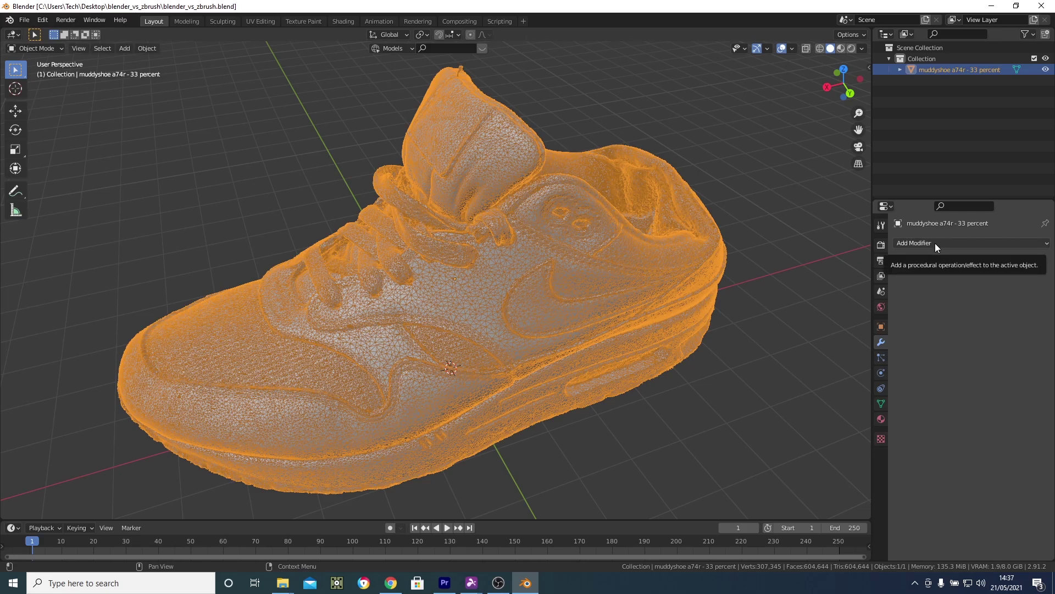
pyautogui.moveTo(621, 256); pyautogui.dragTo(505, 283, button='middle')
pyautogui.moveTo(505, 282); pyautogui.dragTo(727, 282)
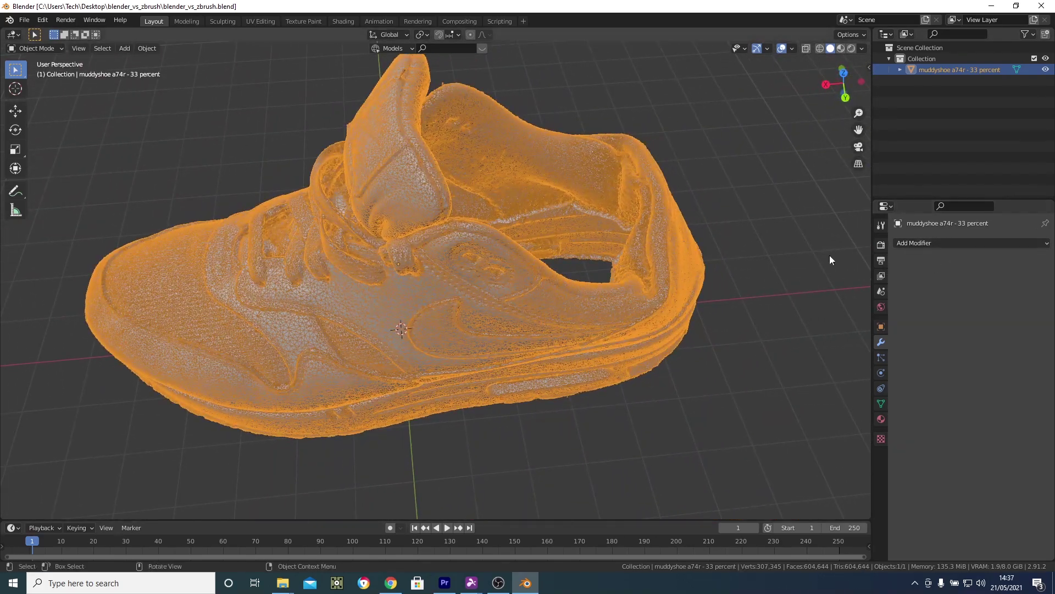
# - Search the add-ons in the preferences for "prin" to check the 3D-Print Toolbox, and put the preferences window away
pyautogui.click(43, 20)
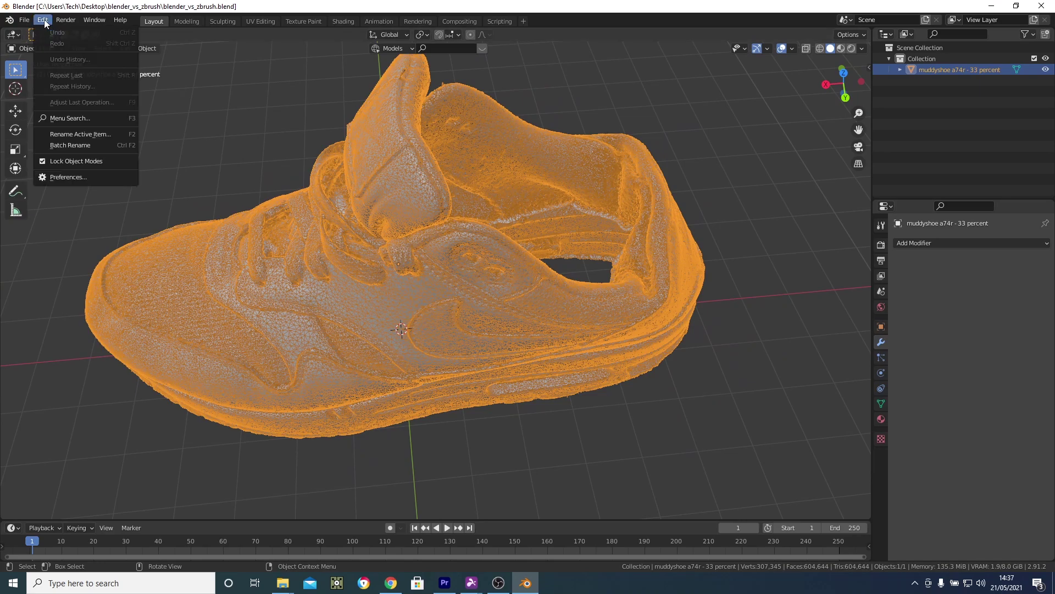
pyautogui.click(93, 184)
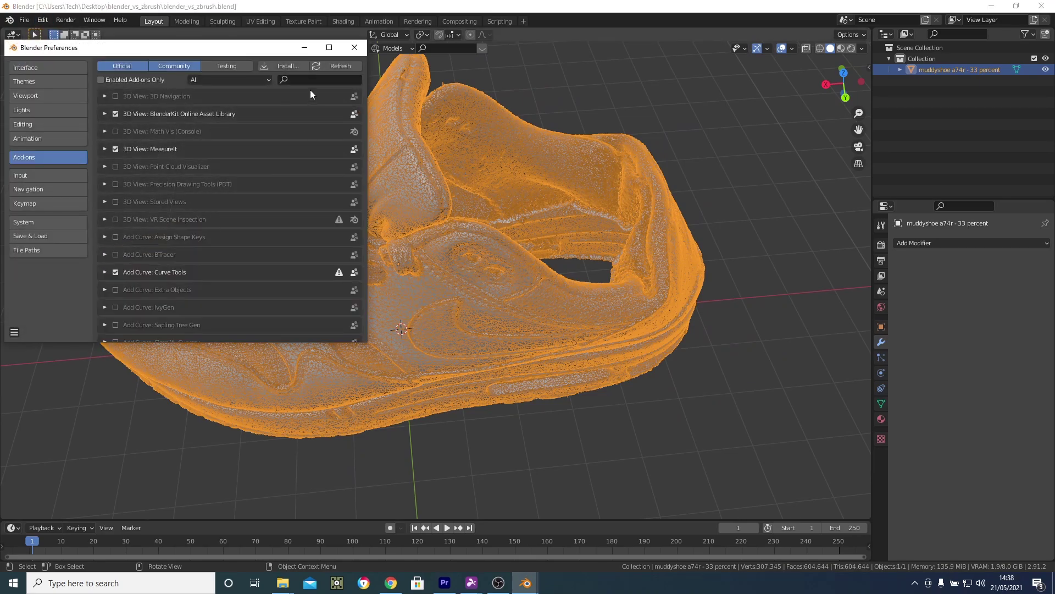
pyautogui.write('prin')
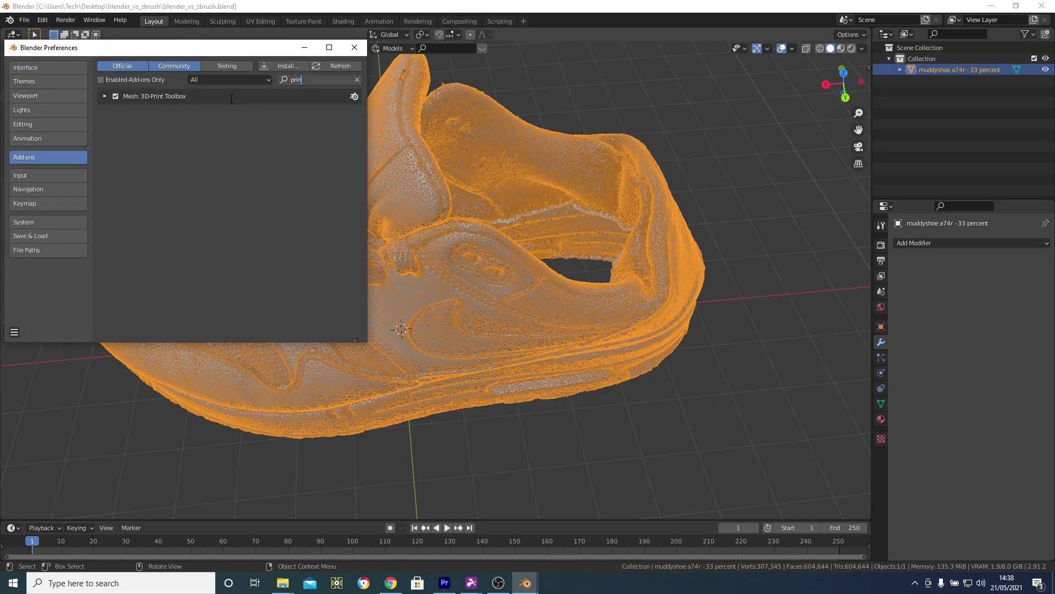
pyautogui.click(303, 48)
# - Run the 3D-Print Toolbox's Make Manifold clean-up on the shoe to close its holes
pyautogui.click(868, 70)
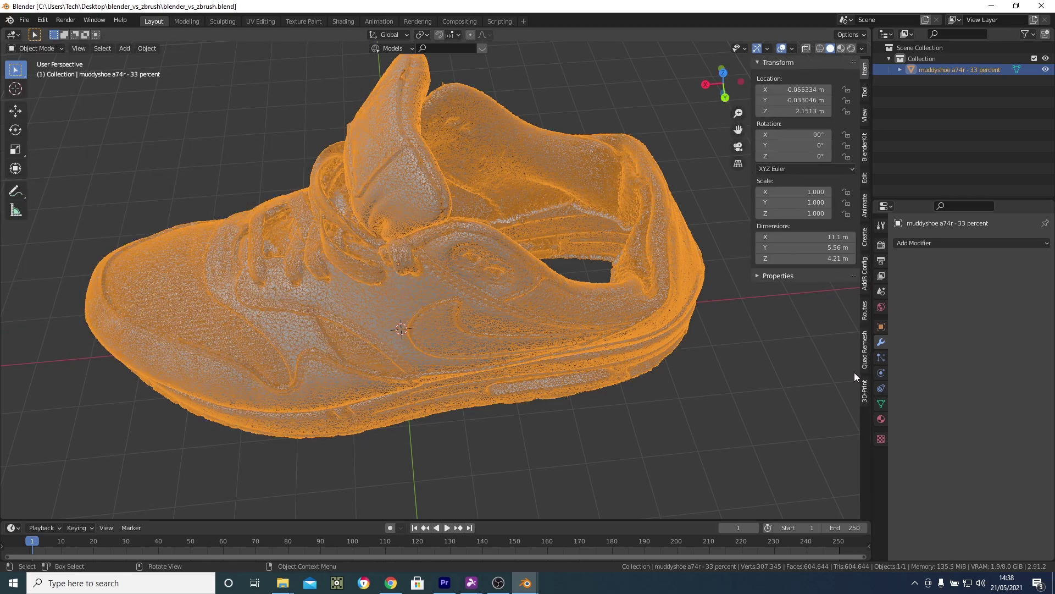
pyautogui.click(865, 391)
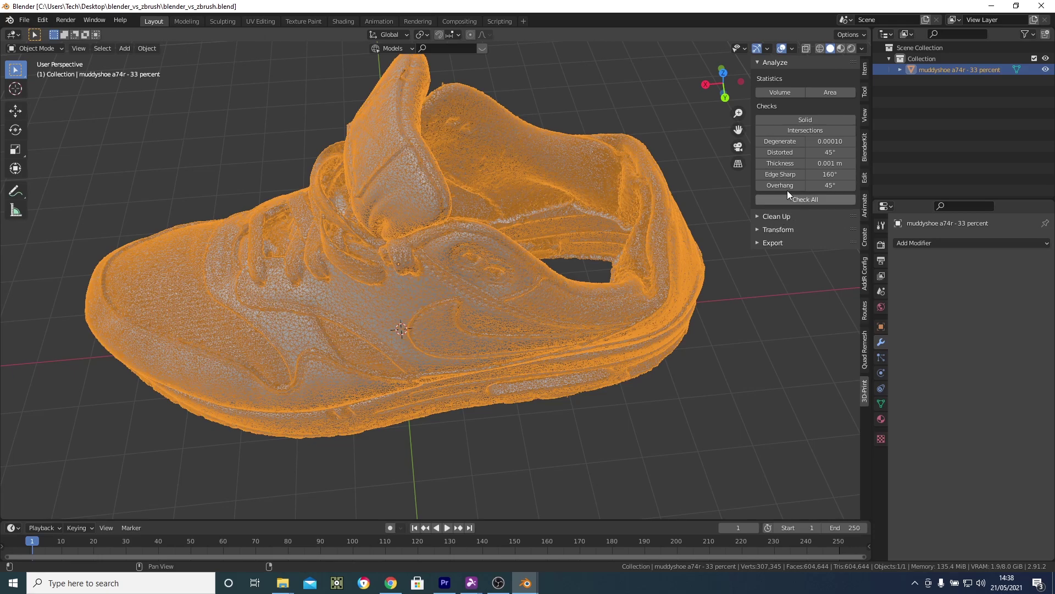
pyautogui.click(759, 216)
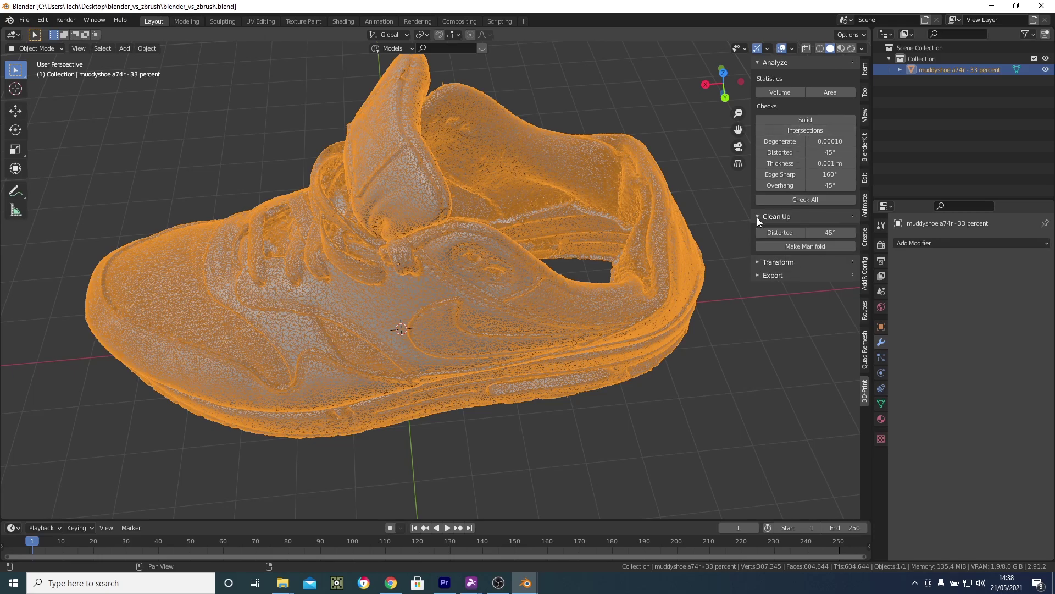
pyautogui.click(793, 246)
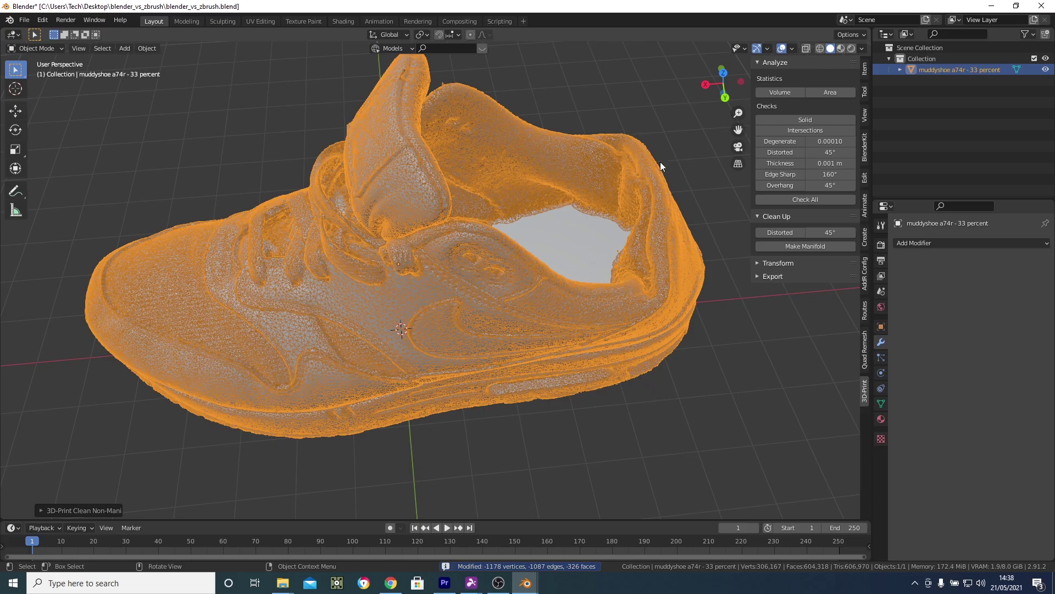
# - Deselect the shoe and turn off the wireframe overlay
pyautogui.click(598, 97)
pyautogui.moveTo(599, 97); pyautogui.dragTo(449, 338, button='middle')
pyautogui.click(791, 49)
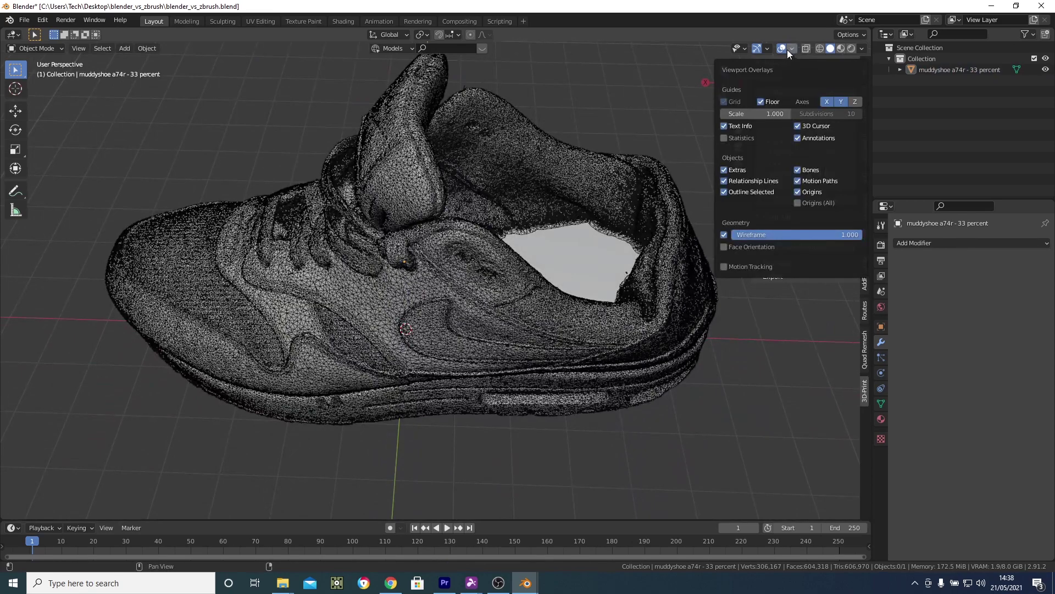
pyautogui.click(724, 235)
# - Add a Remesh modifier to the shoe in Voxel mode and set its voxel size to 0.9 m
pyautogui.moveTo(697, 241); pyautogui.dragTo(681, 292, button='middle')
pyautogui.scroll(-4, 599, 250)
pyautogui.click(971, 243)
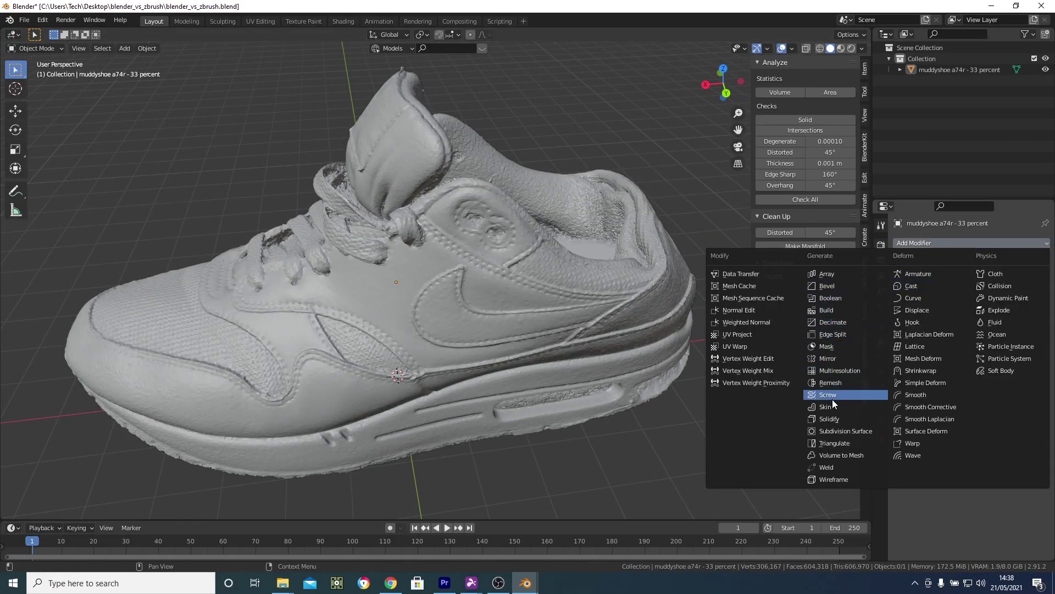
pyautogui.click(830, 382)
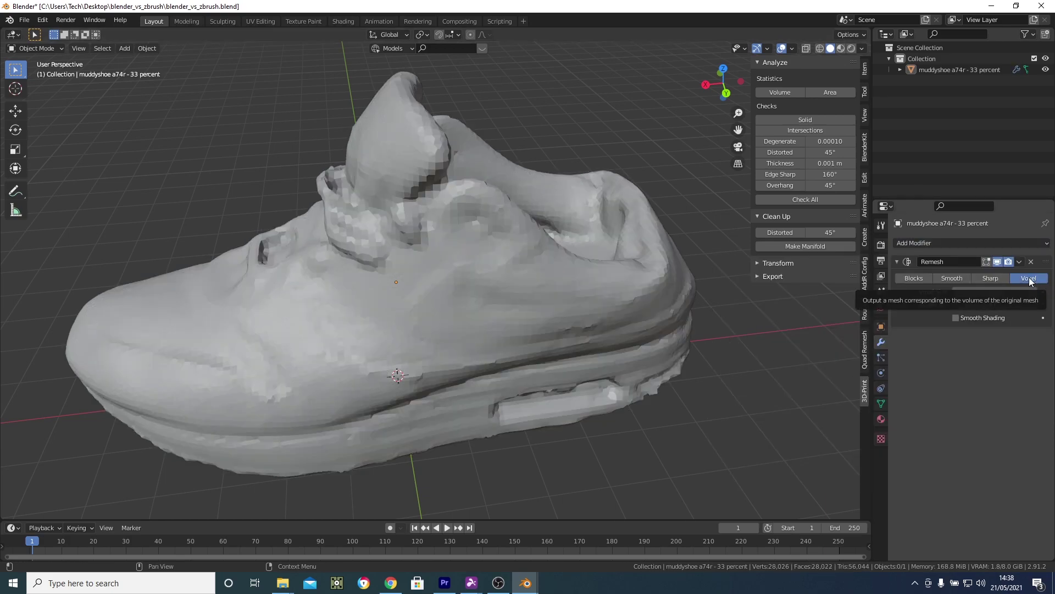
pyautogui.click(982, 292)
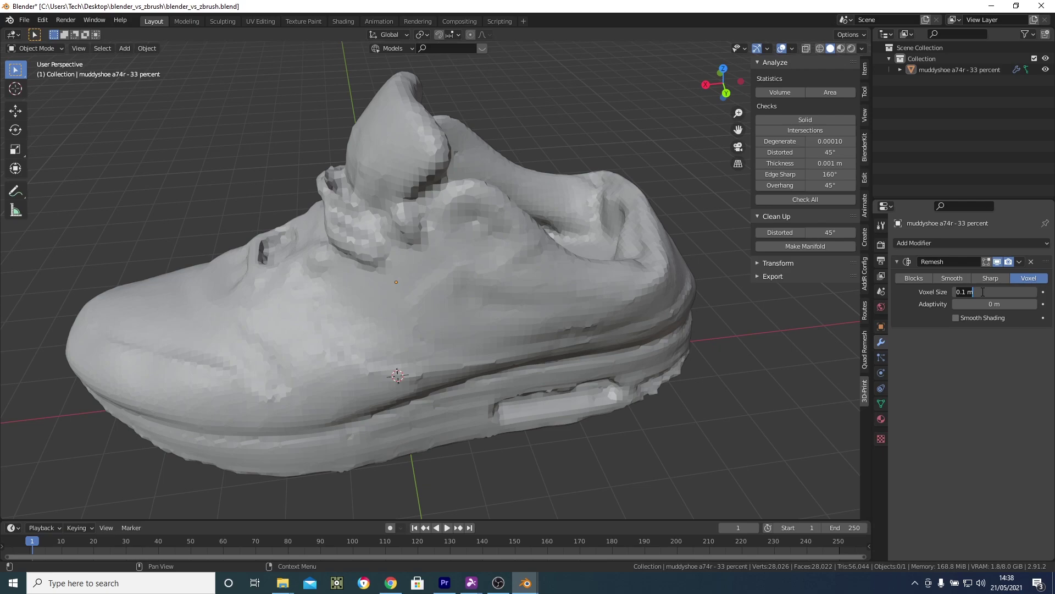
pyautogui.write('0.9')
pyautogui.press('Return')
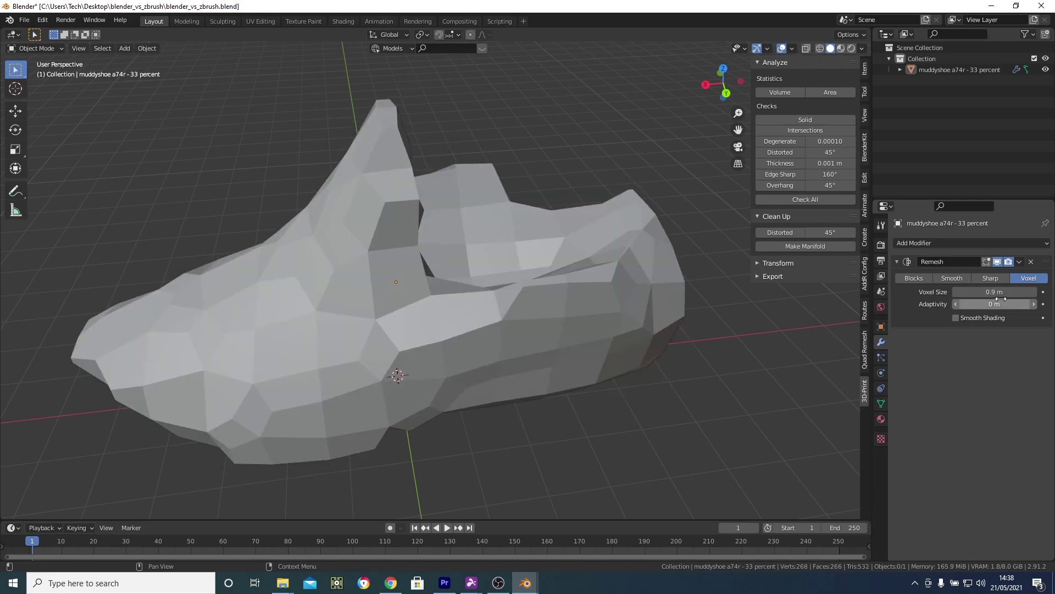
# - Try the Remesh modifier with a voxel size of 1 m and one of 0.08 m
pyautogui.click(989, 292)
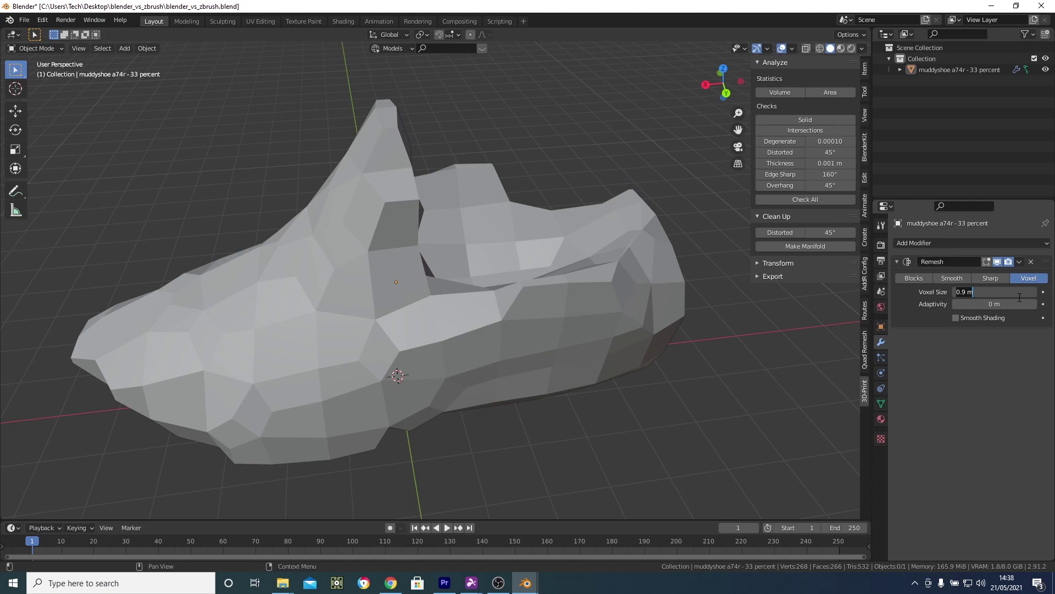
pyautogui.write('1')
pyautogui.press('Return')
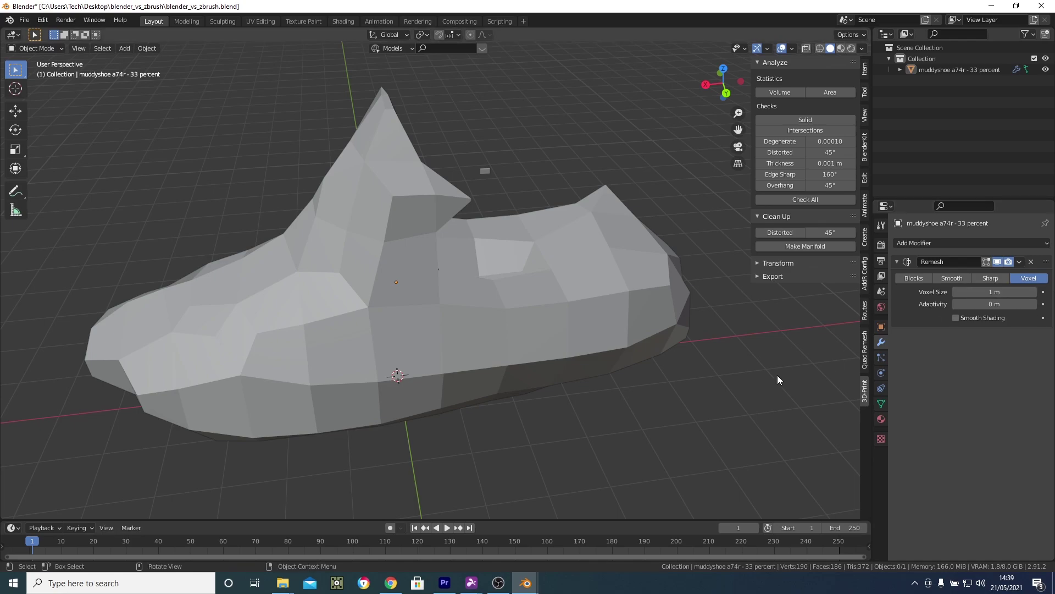
pyautogui.moveTo(776, 374); pyautogui.dragTo(685, 374, button='middle')
pyautogui.click(995, 292)
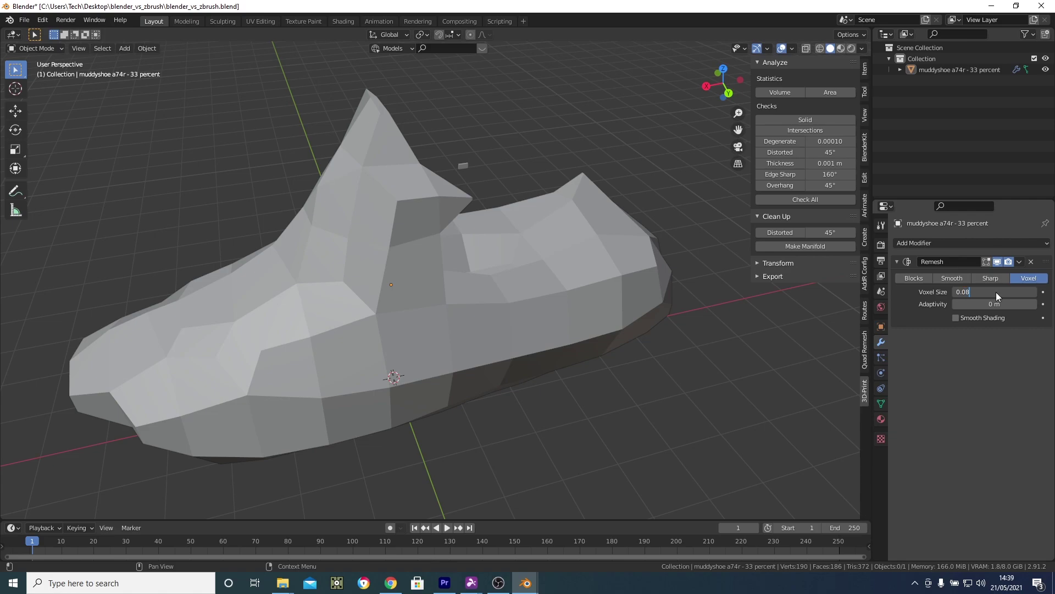
pyautogui.write('0.08')
pyautogui.press('Return')
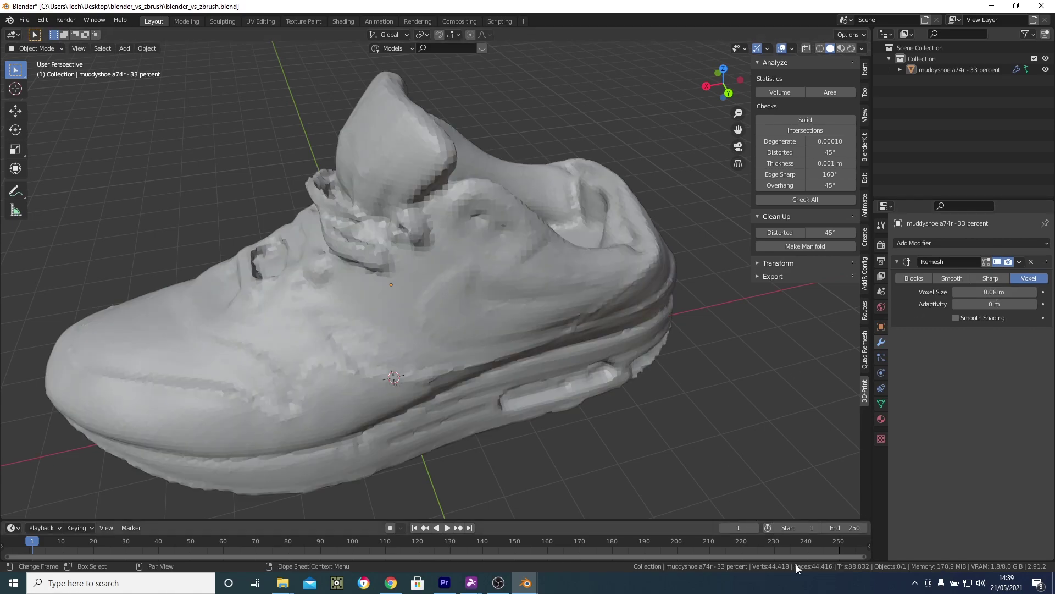
# - Set the Remesh voxel size to 0.06 m and turn on the wireframe overlay
pyautogui.click(995, 291)
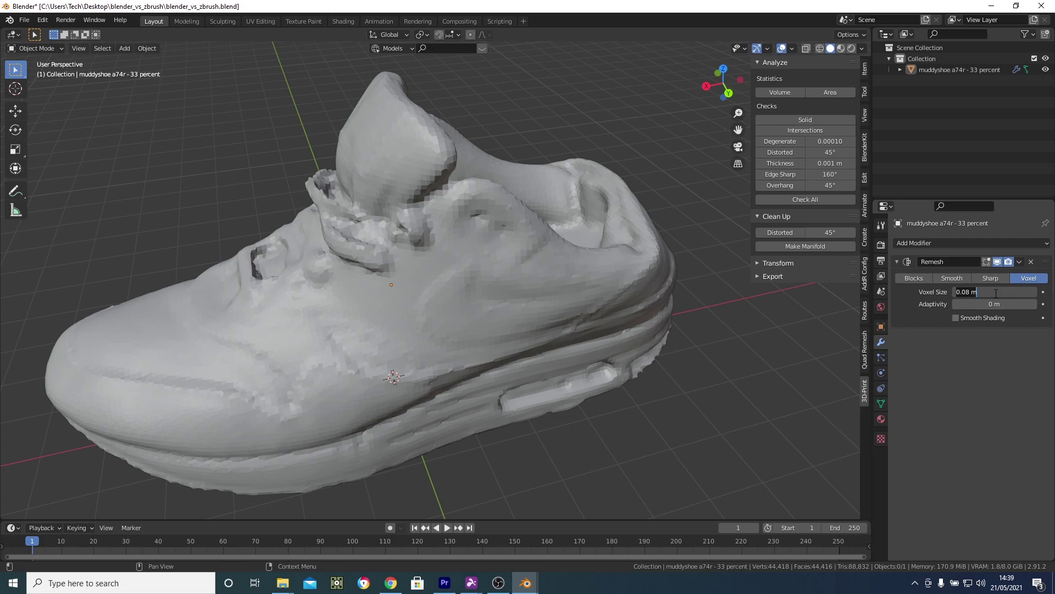
pyautogui.write('0.')
pyautogui.press('Return')
pyautogui.moveTo(513, 334); pyautogui.dragTo(487, 384, button='middle')
pyautogui.click(791, 49)
pyautogui.click(724, 235)
# - Examine the remeshed shoe's wireframe inside the ankle opening and on its outer surface
pyautogui.scroll(5, 473, 326)
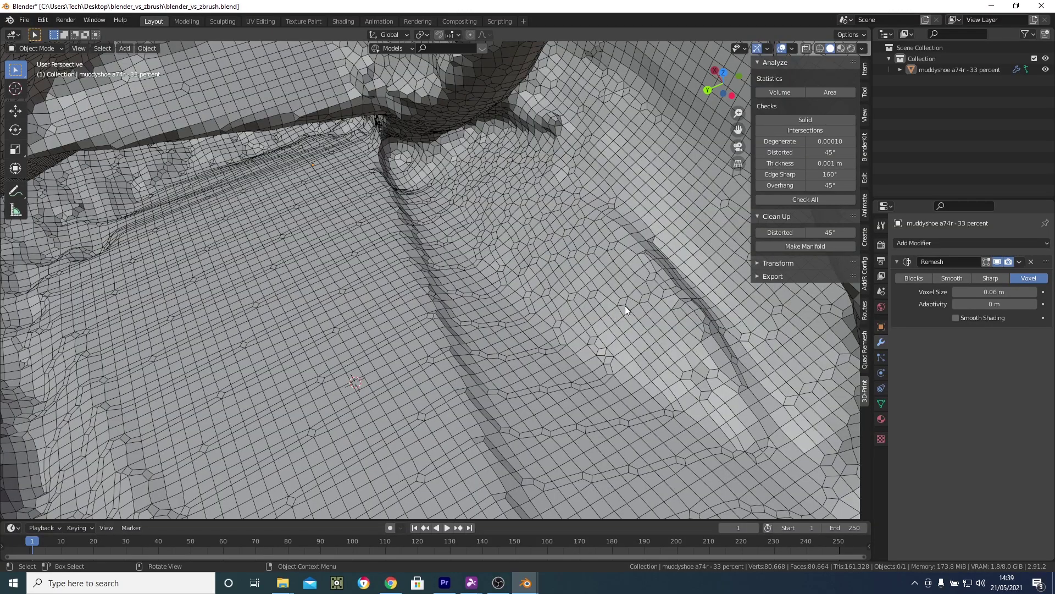
pyautogui.moveTo(539, 330); pyautogui.dragTo(340, 258, button='middle')
pyautogui.scroll(3, 435, 259)
pyautogui.keyDown('shift'); pyautogui.moveTo(436, 259); pyautogui.dragTo(565, 262, button='middle'); pyautogui.keyUp('shift')
pyautogui.scroll(-5, 434, 268)
pyautogui.moveTo(434, 267); pyautogui.dragTo(484, 418, button='middle')
pyautogui.keyDown('shift'); pyautogui.moveTo(522, 324); pyautogui.dragTo(556, 286, button='middle'); pyautogui.keyUp('shift')
pyautogui.scroll(-2, 510, 298)
# - Set the Remesh voxel size to 0.05 m and check the mesh density over the shoe
pyautogui.click(997, 292)
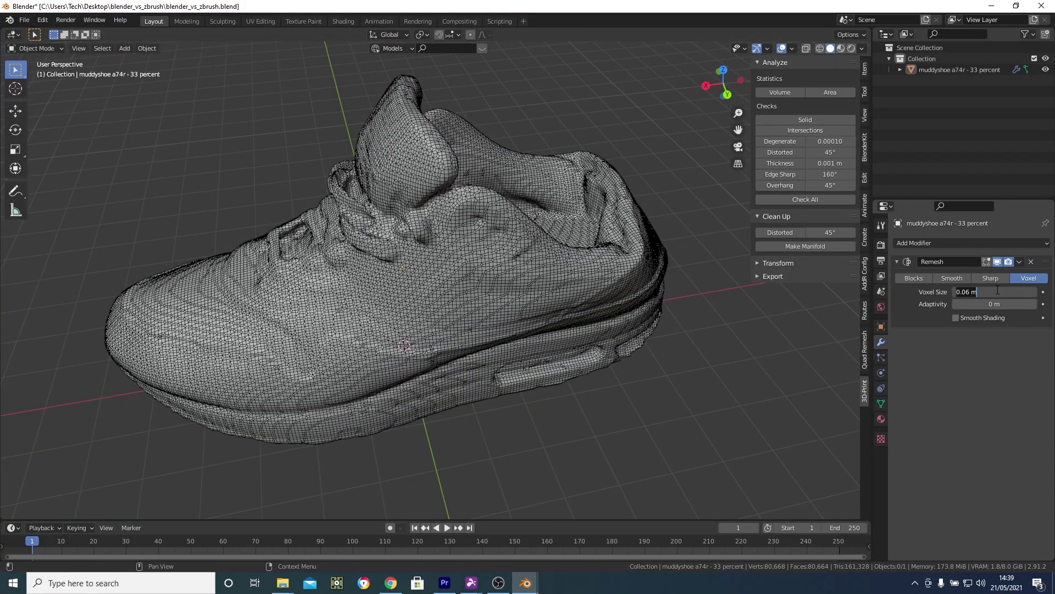
pyautogui.write('0.05')
pyautogui.press('Return')
pyautogui.moveTo(785, 295); pyautogui.dragTo(714, 352, button='middle')
pyautogui.moveTo(681, 434); pyautogui.dragTo(665, 408, button='middle')
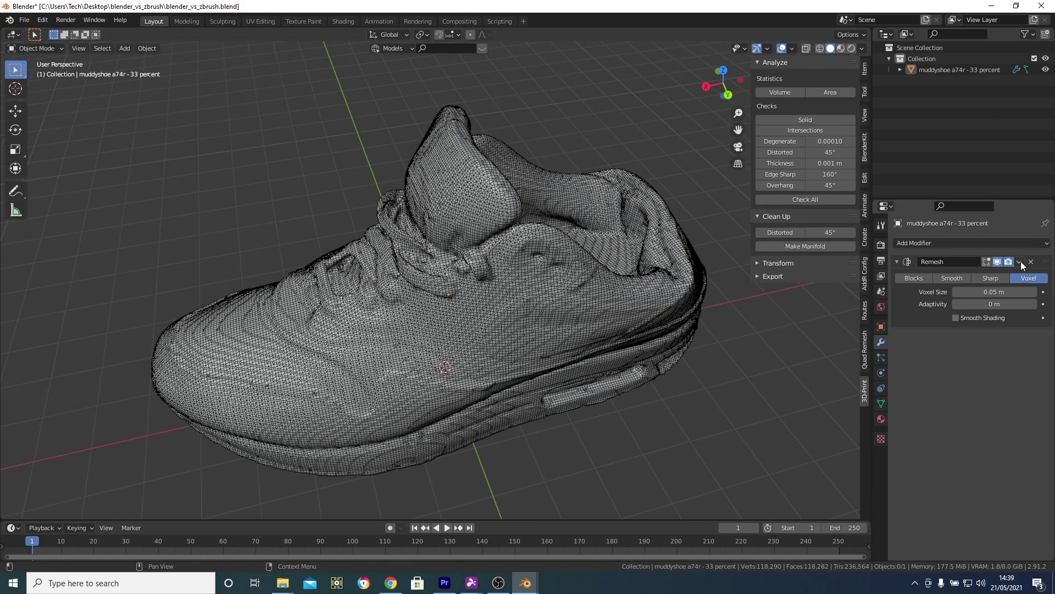
# - Refine the remesh further by setting the voxel size to 0.04 m
pyautogui.doubleClick(988, 292)
pyautogui.press('BackSpace')
pyautogui.write('0.04')
pyautogui.press('Return')
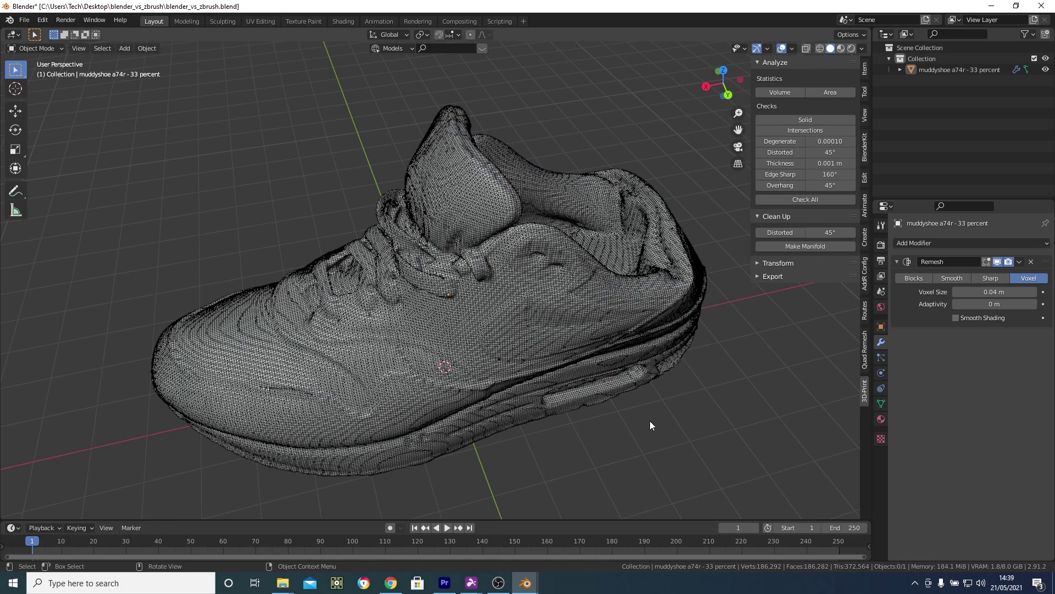
pyautogui.moveTo(649, 420); pyautogui.dragTo(612, 378, button='middle')
# - Turn off the wireframe overlay and look into the shoe's ankle opening
pyautogui.click(792, 49)
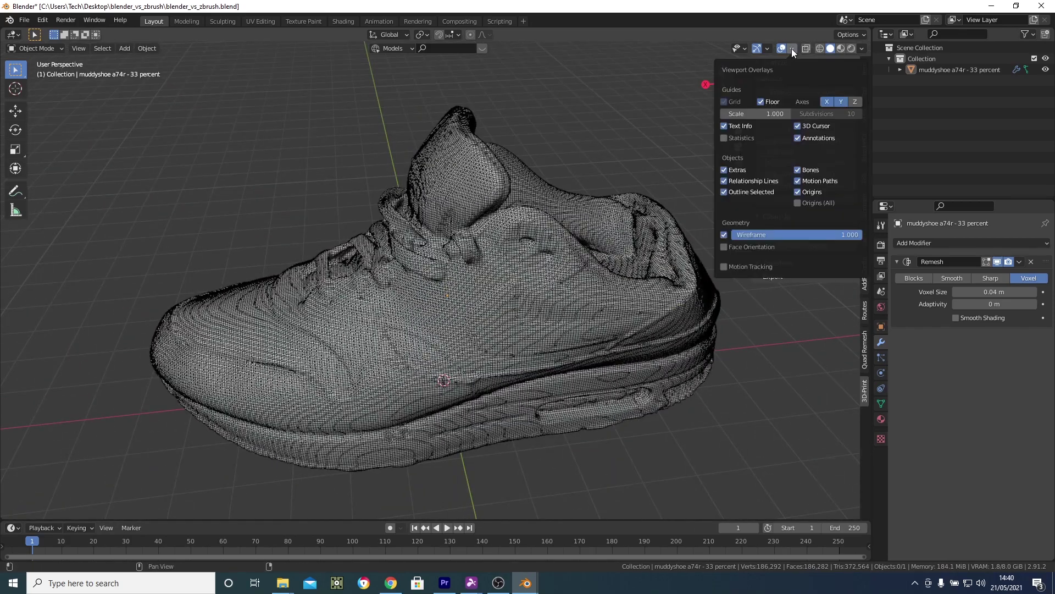
pyautogui.click(723, 235)
pyautogui.moveTo(539, 328); pyautogui.dragTo(280, 165, button='middle')
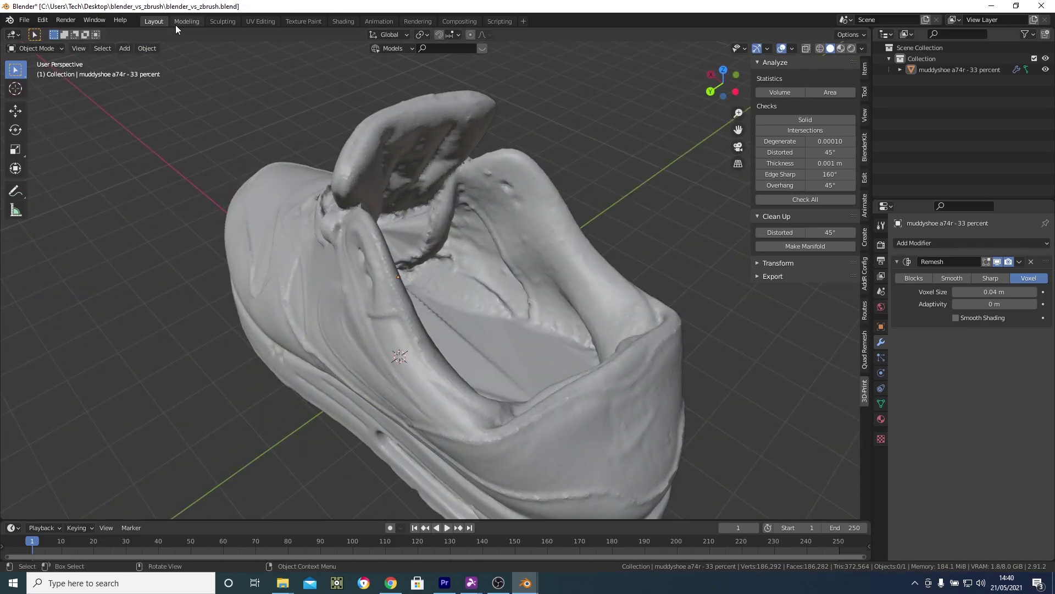
# - Switch to the Sculpting workspace and try to smooth the ridge across the shoe's filled insole
pyautogui.click(222, 22)
pyautogui.moveTo(346, 158)
pyautogui.mouseDown(button='middle')
pyautogui.moveTo(279, 238)
pyautogui.moveTo(160, 284)
pyautogui.moveTo(527, 242)
pyautogui.moveTo(385, 351)
pyautogui.mouseUp(button='middle')
pyautogui.moveTo(379, 366); pyautogui.dragTo(348, 315)
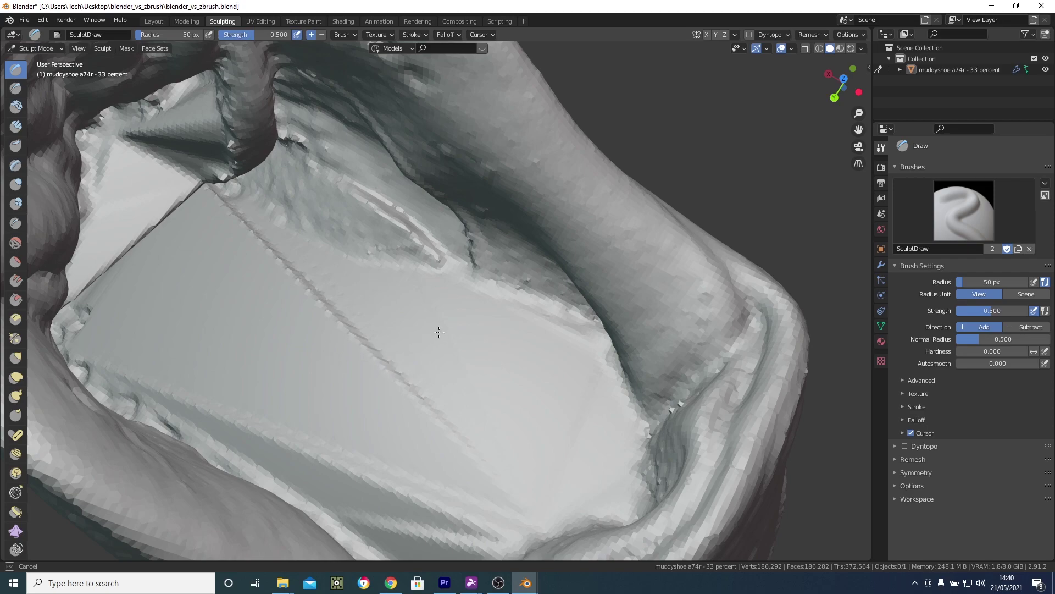
pyautogui.moveTo(432, 333)
pyautogui.keyDown('shift'); pyautogui.mouseDown()
pyautogui.moveTo(419, 340)
pyautogui.moveTo(410, 314)
pyautogui.mouseUp(); pyautogui.keyUp('shift')
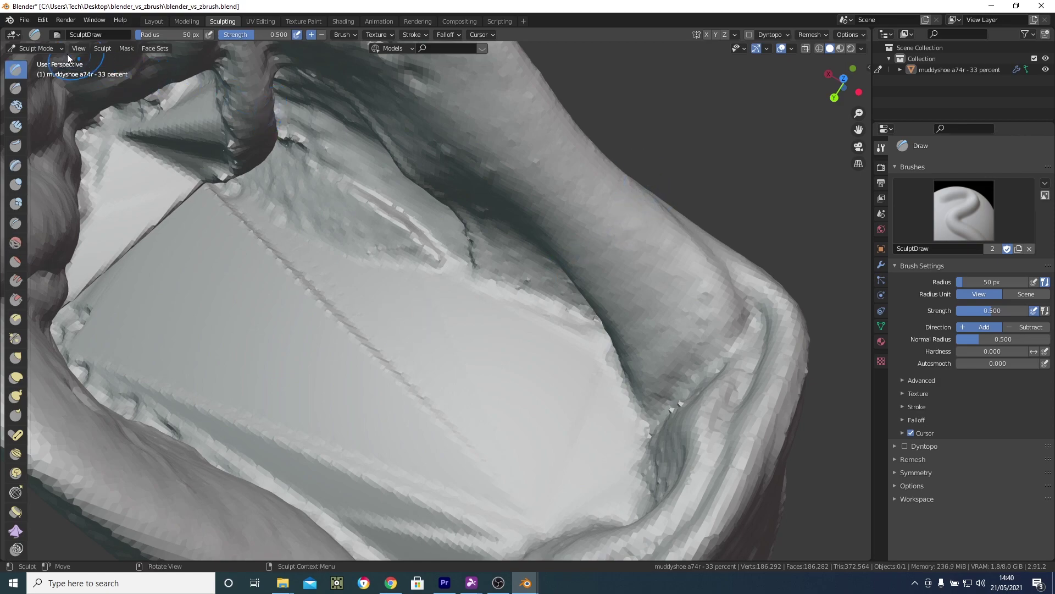
# - Apply the Remesh modifier to the shoe
pyautogui.click(881, 265)
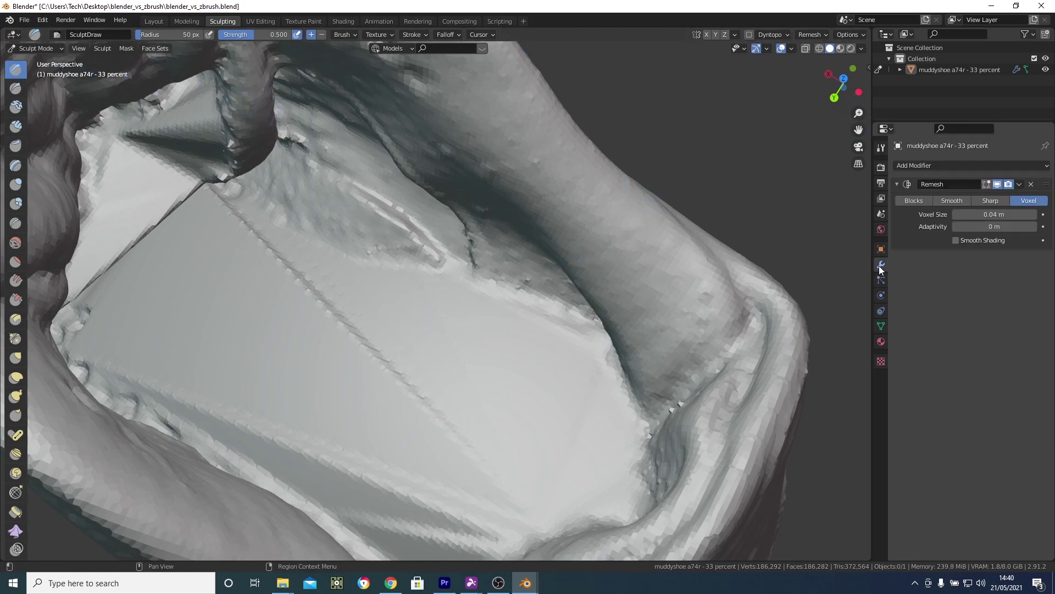
pyautogui.click(1020, 184)
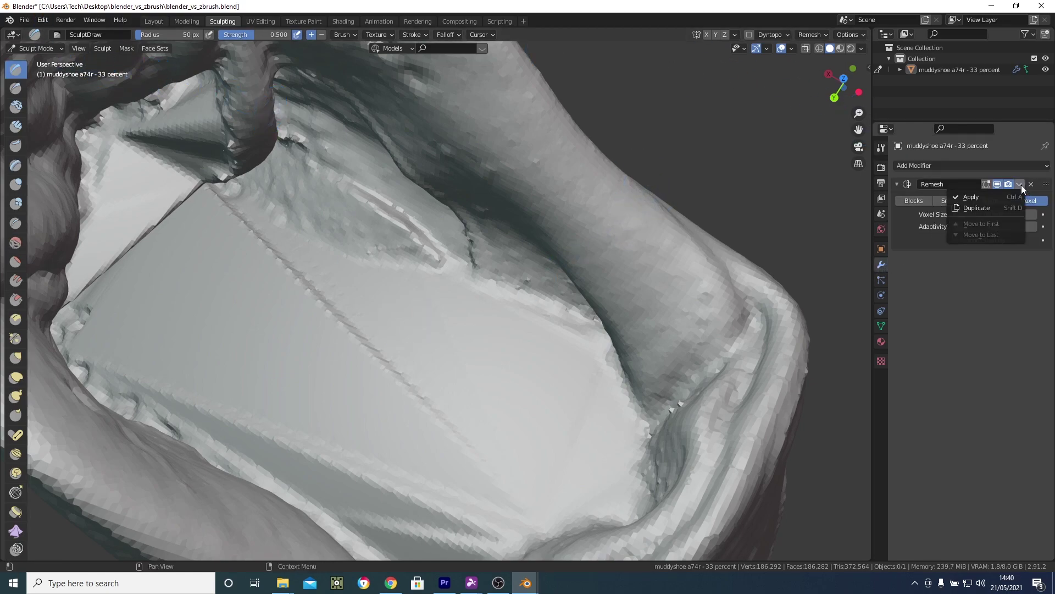
pyautogui.click(982, 196)
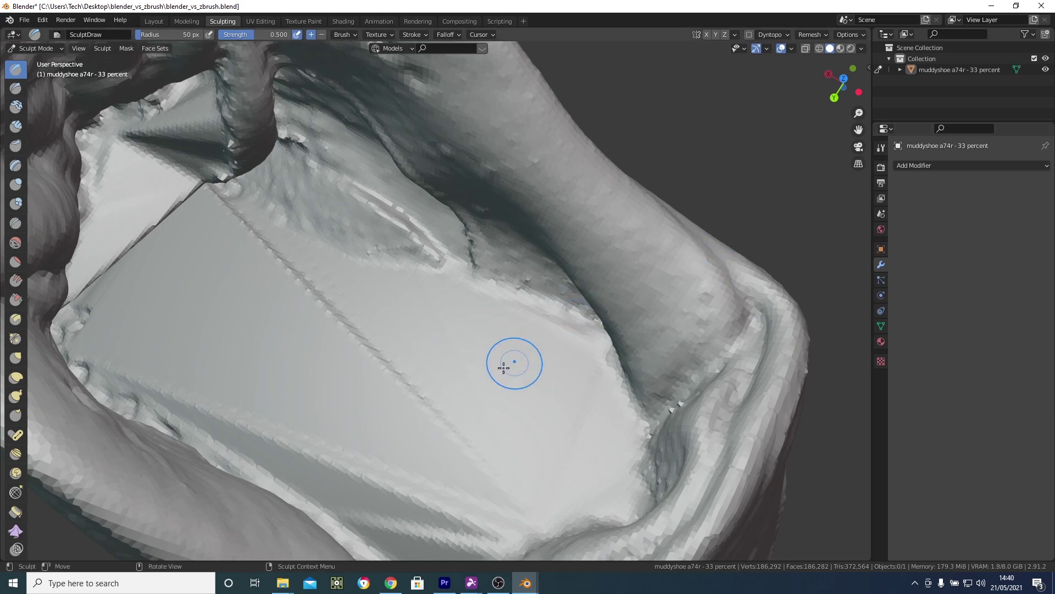
# - Smooth away the ridges on the filled insole inside the ankle opening
pyautogui.moveTo(393, 373)
pyautogui.keyDown('shift'); pyautogui.mouseDown()
pyautogui.moveTo(436, 419)
pyautogui.moveTo(218, 205)
pyautogui.mouseUp(); pyautogui.keyUp('shift')
pyautogui.moveTo(218, 205); pyautogui.dragTo(325, 325, button='middle')
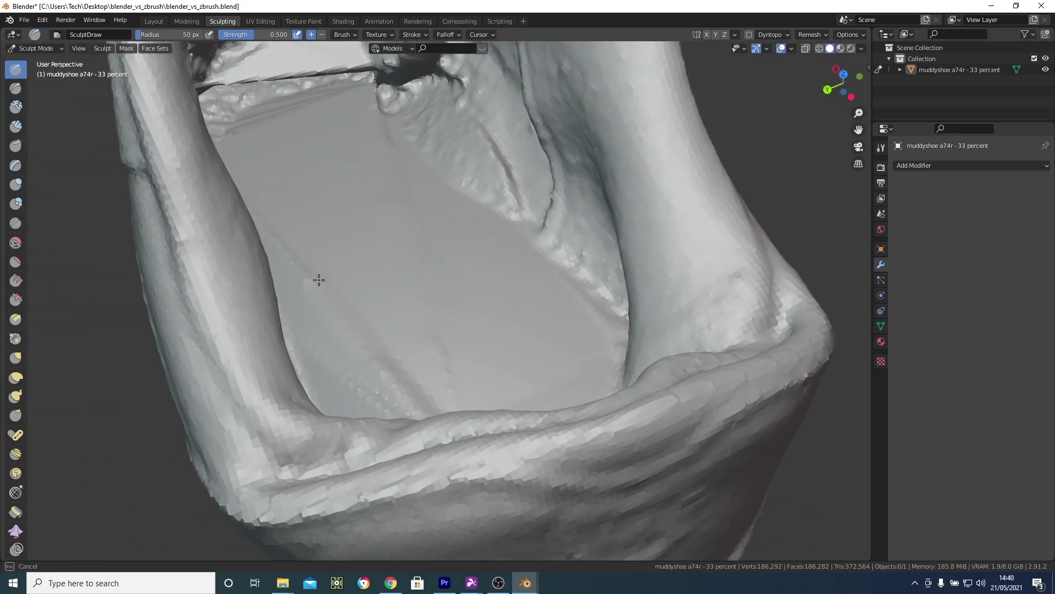
pyautogui.keyDown('shift'); pyautogui.moveTo(353, 390); pyautogui.dragTo(377, 375); pyautogui.keyUp('shift')
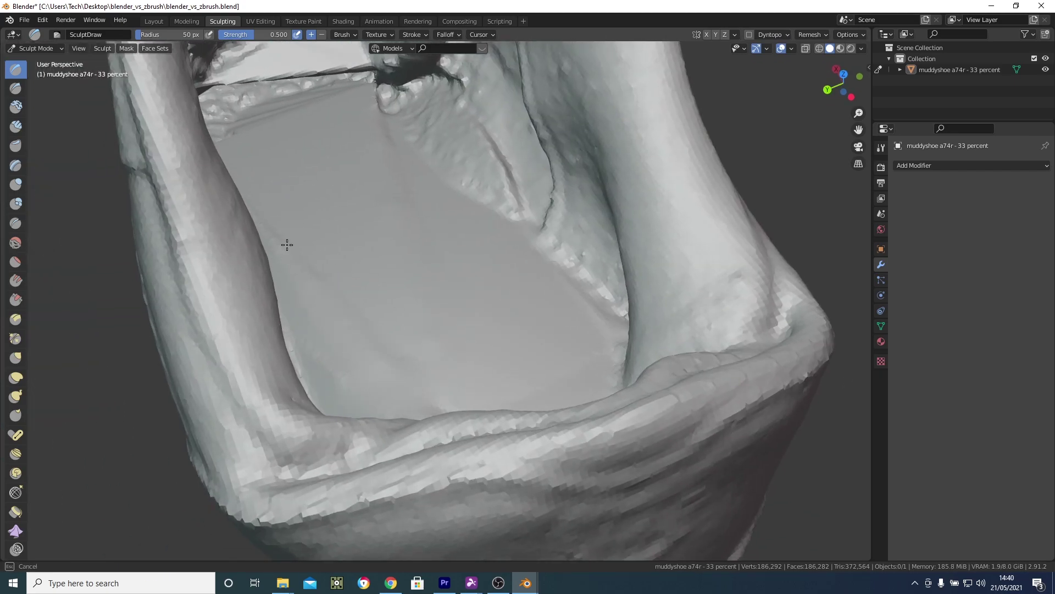
pyautogui.keyDown('shift'); pyautogui.moveTo(287, 243); pyautogui.dragTo(317, 299); pyautogui.keyUp('shift')
pyautogui.moveTo(317, 299)
pyautogui.mouseDown(button='middle')
pyautogui.moveTo(405, 219)
pyautogui.moveTo(410, 115)
pyautogui.mouseUp(button='middle')
pyautogui.moveTo(452, 152)
pyautogui.keyDown('shift'); pyautogui.mouseDown()
pyautogui.moveTo(152, 162)
pyautogui.moveTo(332, 210)
pyautogui.moveTo(531, 306)
pyautogui.moveTo(428, 291)
pyautogui.mouseUp(); pyautogui.keyUp('shift')
# - Smooth the creases in the filled surface on the underside of the sole
pyautogui.moveTo(624, 165)
pyautogui.keyDown('shift'); pyautogui.mouseDown()
pyautogui.moveTo(401, 137)
pyautogui.moveTo(613, 148)
pyautogui.moveTo(367, 165)
pyautogui.mouseUp(); pyautogui.keyUp('shift')
pyautogui.moveTo(352, 192)
pyautogui.mouseDown(button='middle')
pyautogui.moveTo(563, 193)
pyautogui.moveTo(407, 212)
pyautogui.mouseUp(button='middle')
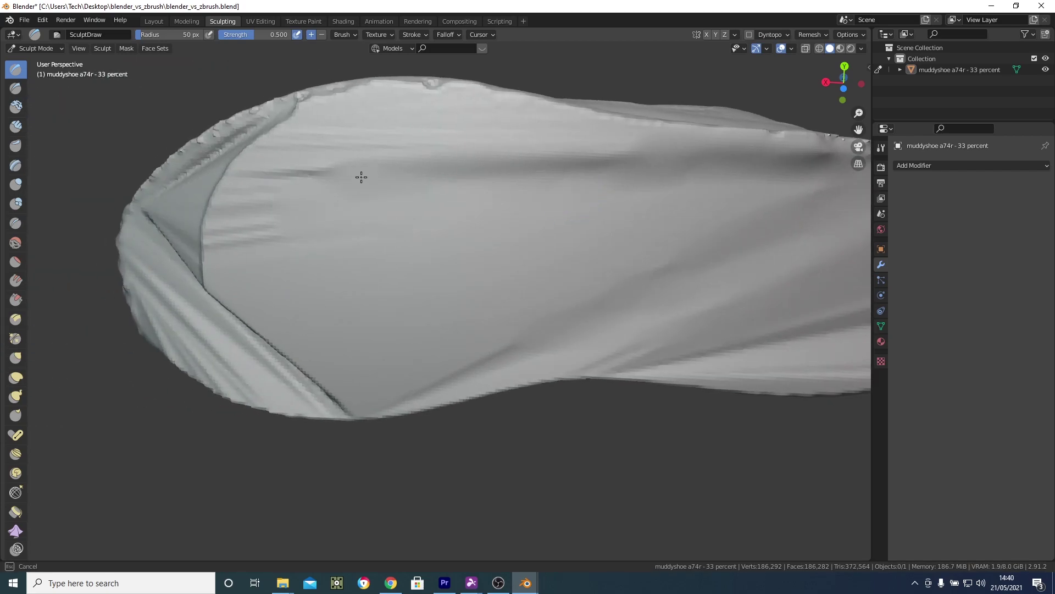
pyautogui.moveTo(344, 176)
pyautogui.keyDown('shift'); pyautogui.mouseDown()
pyautogui.moveTo(206, 226)
pyautogui.moveTo(197, 260)
pyautogui.moveTo(297, 349)
pyautogui.moveTo(244, 303)
pyautogui.moveTo(319, 385)
pyautogui.moveTo(212, 313)
pyautogui.moveTo(275, 363)
pyautogui.moveTo(230, 285)
pyautogui.mouseUp(); pyautogui.keyUp('shift')
pyautogui.moveTo(230, 286); pyautogui.dragTo(210, 189, button='middle')
# - Examine the sole's edge and side, the insole from above and the whole shoe
pyautogui.moveTo(292, 280); pyautogui.dragTo(292, 424, button='middle')
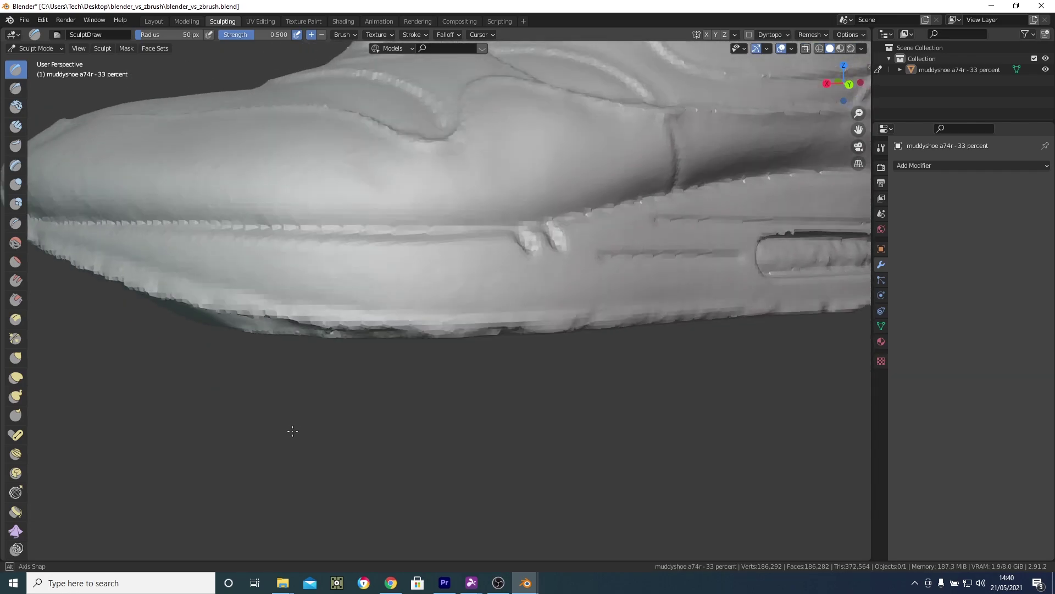
pyautogui.keyDown('shift'); pyautogui.moveTo(483, 315); pyautogui.dragTo(275, 349, button='middle'); pyautogui.keyUp('shift')
pyautogui.moveTo(391, 325); pyautogui.dragTo(375, 330, button='middle')
pyautogui.moveTo(650, 318)
pyautogui.keyDown('shift'); pyautogui.mouseDown()
pyautogui.moveTo(686, 295)
pyautogui.moveTo(537, 299)
pyautogui.moveTo(655, 291)
pyautogui.mouseUp(); pyautogui.keyUp('shift')
pyautogui.scroll(-5, 617, 323)
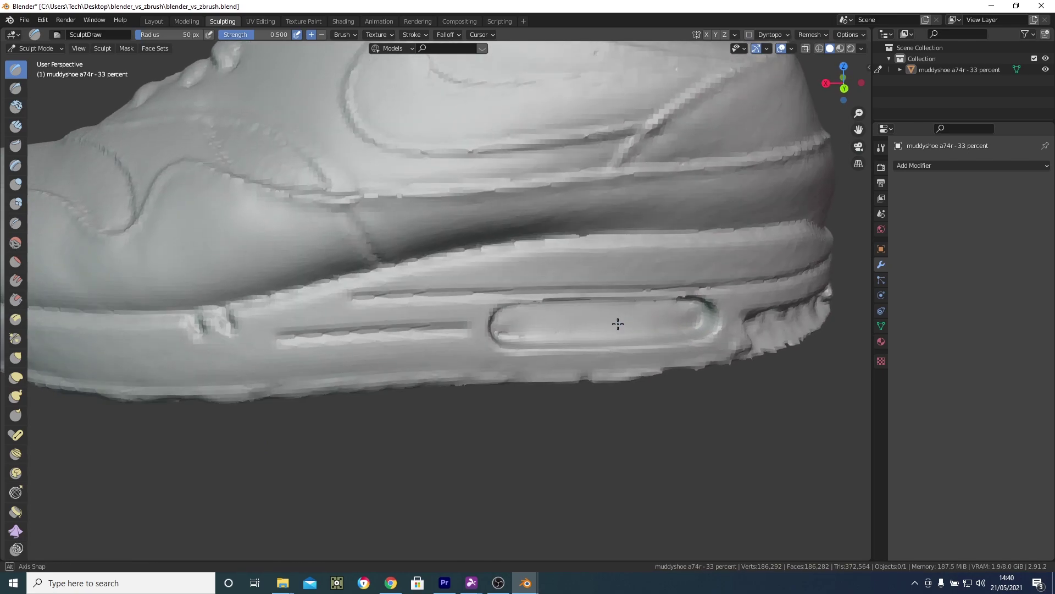
pyautogui.moveTo(502, 297); pyautogui.dragTo(464, 428, button='middle')
pyautogui.moveTo(519, 321); pyautogui.dragTo(474, 335)
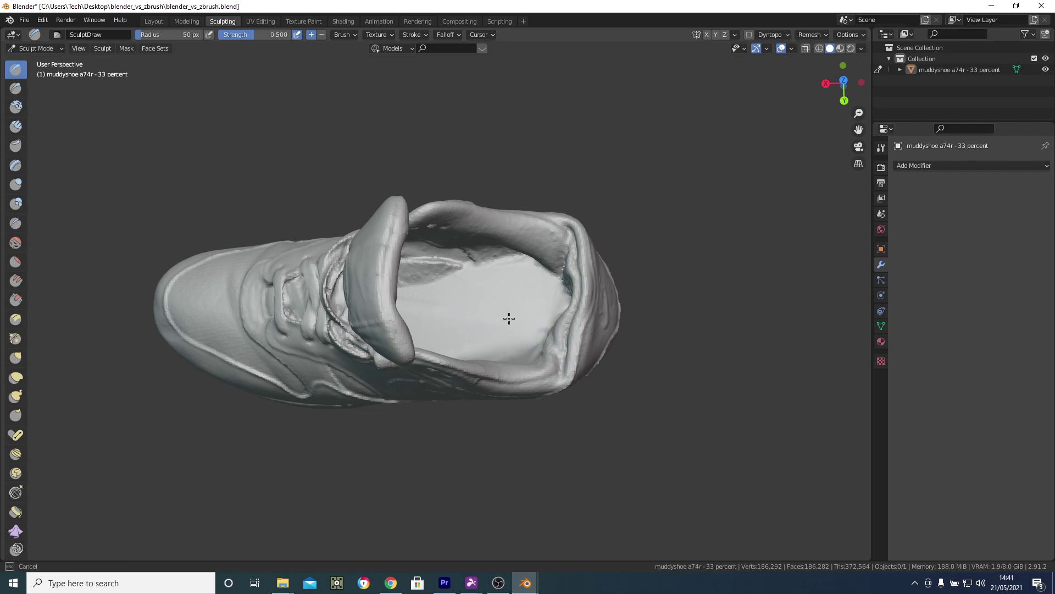
pyautogui.moveTo(428, 301)
pyautogui.mouseDown(button='middle')
pyautogui.moveTo(446, 257)
pyautogui.moveTo(436, 390)
pyautogui.moveTo(523, 423)
pyautogui.moveTo(306, 417)
pyautogui.mouseUp(button='middle')
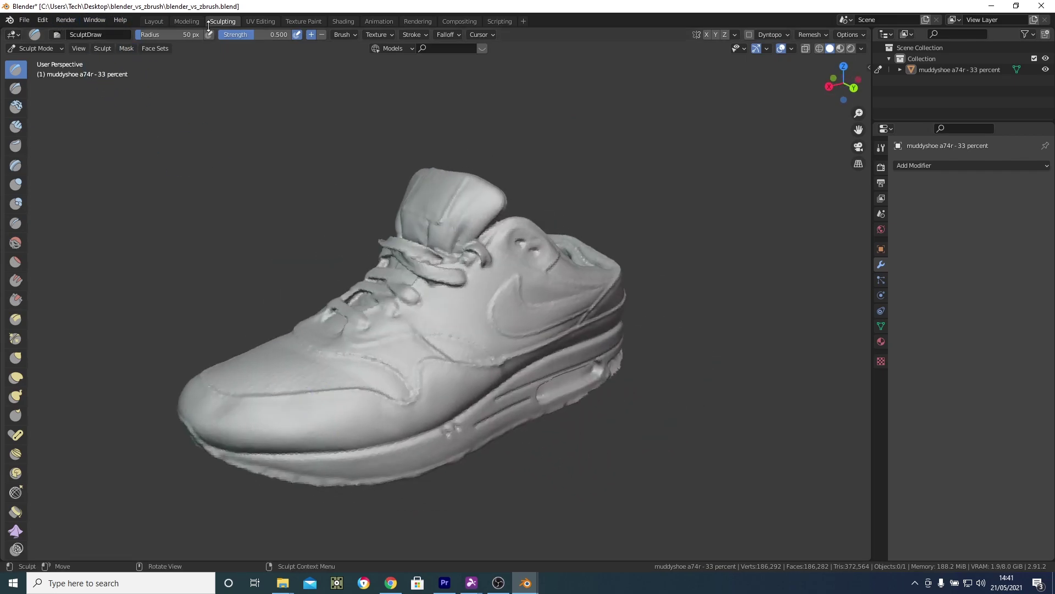
# - Return to the Layout workspace and undo the sculpted smoothing and the applied Remesh modifier
pyautogui.click(153, 21)
pyautogui.moveTo(439, 233); pyautogui.dragTo(508, 228, button='middle')
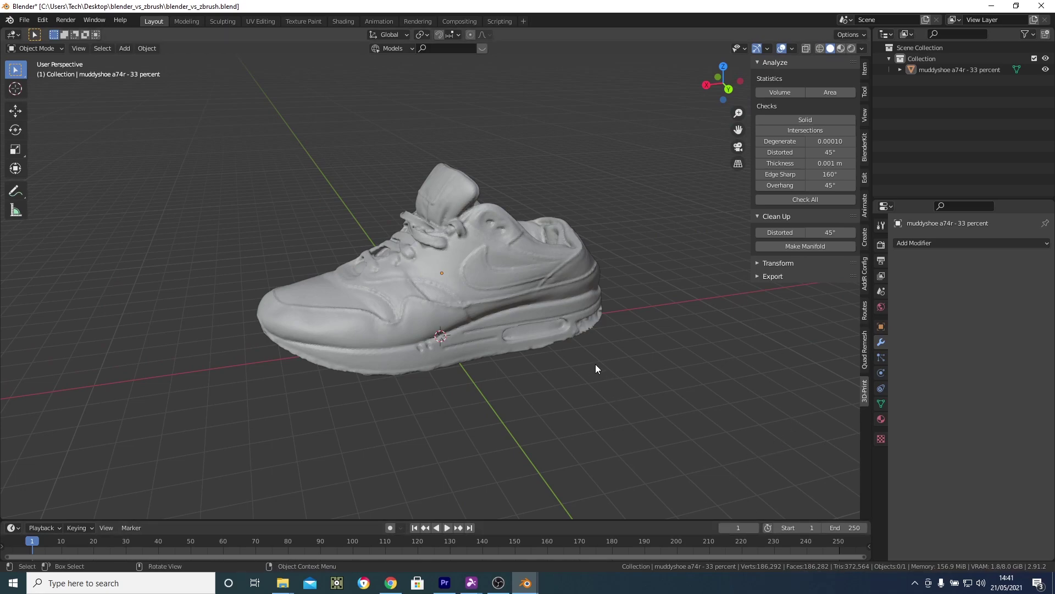
pyautogui.scroll(1, 594, 351)
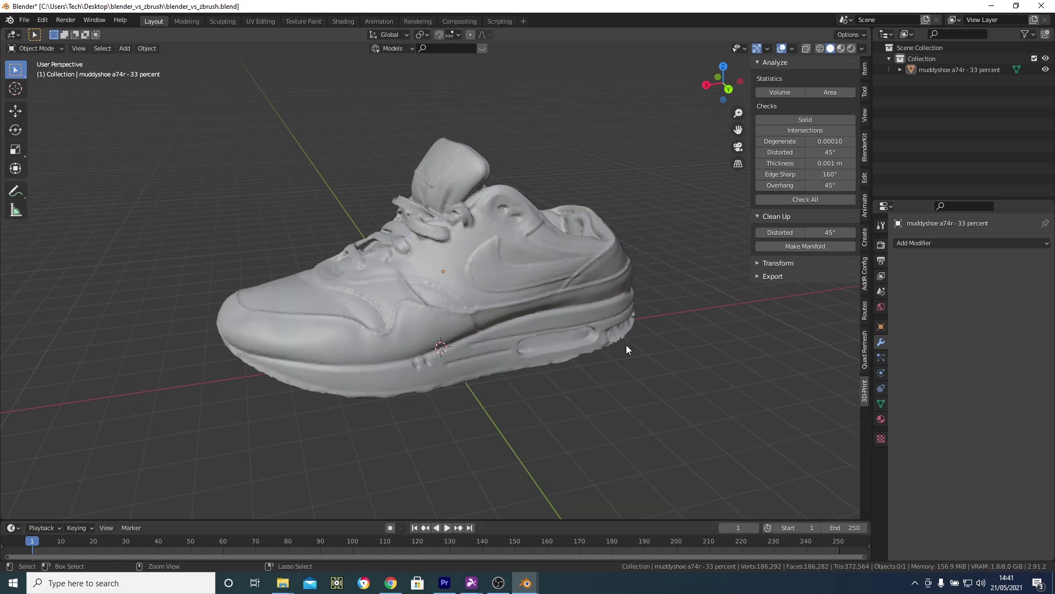
pyautogui.hotkey('ctrl', 'z')
pyautogui.hotkey('ctrl', 'z')
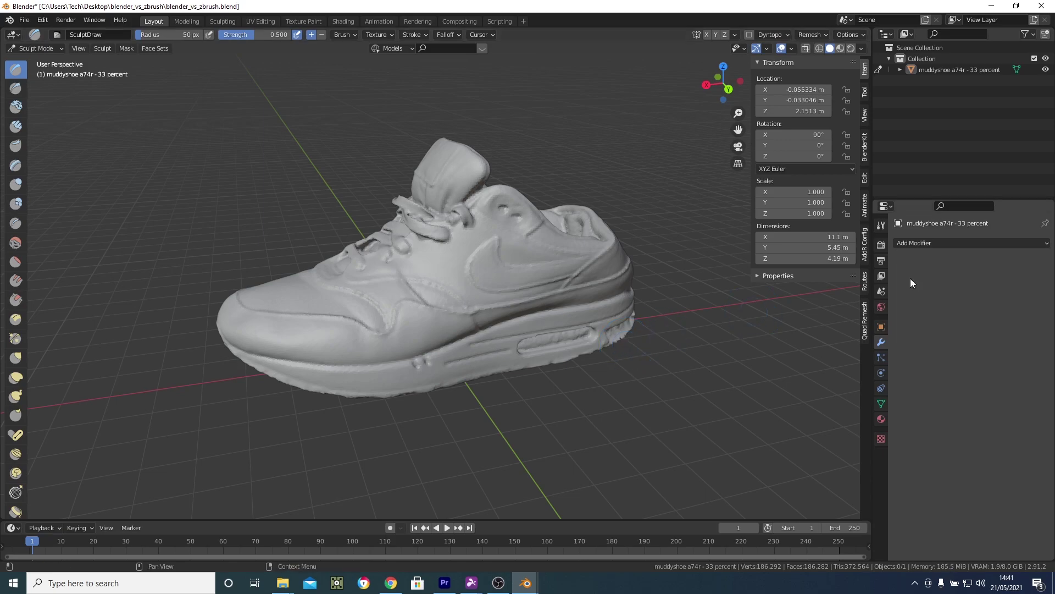
pyautogui.click(936, 242)
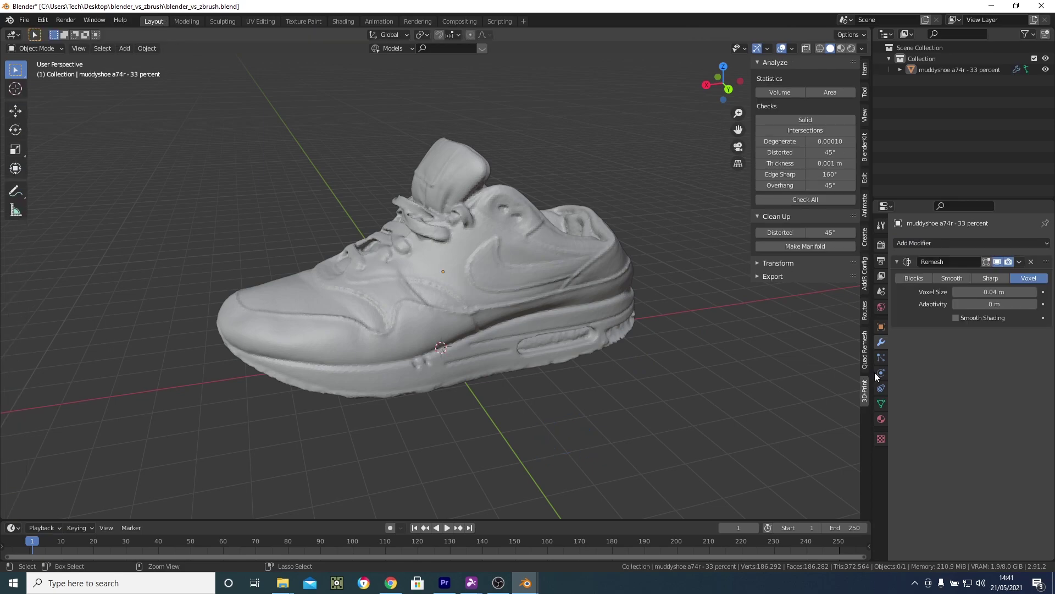
pyautogui.hotkey('ctrl', 'z')
# - Delete the shoe's Remesh modifier and add a new one in Blocks mode
pyautogui.click(1032, 262)
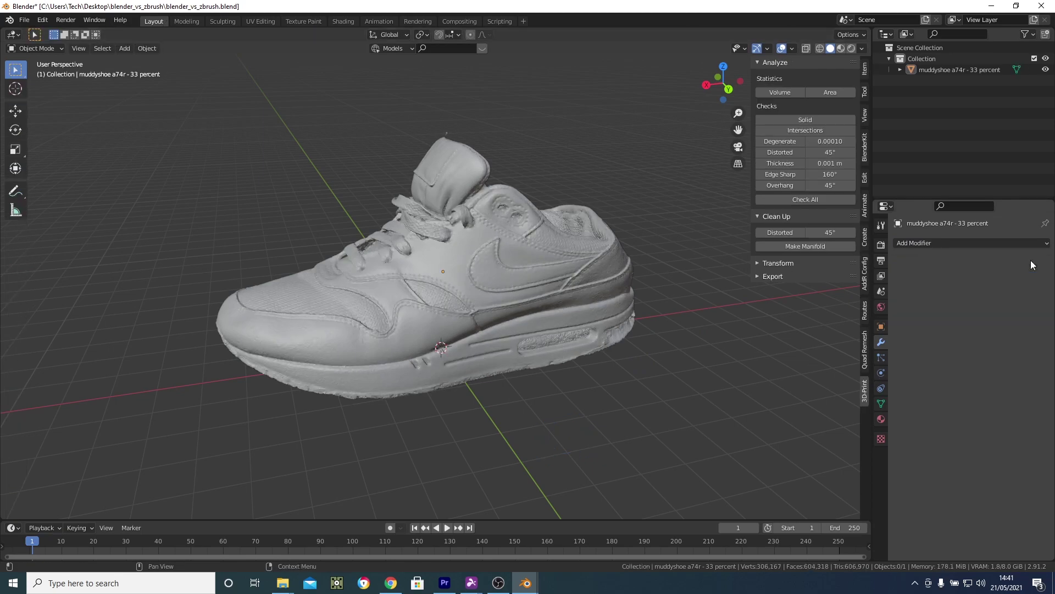
pyautogui.moveTo(462, 363); pyautogui.dragTo(494, 341, button='middle')
pyautogui.click(949, 243)
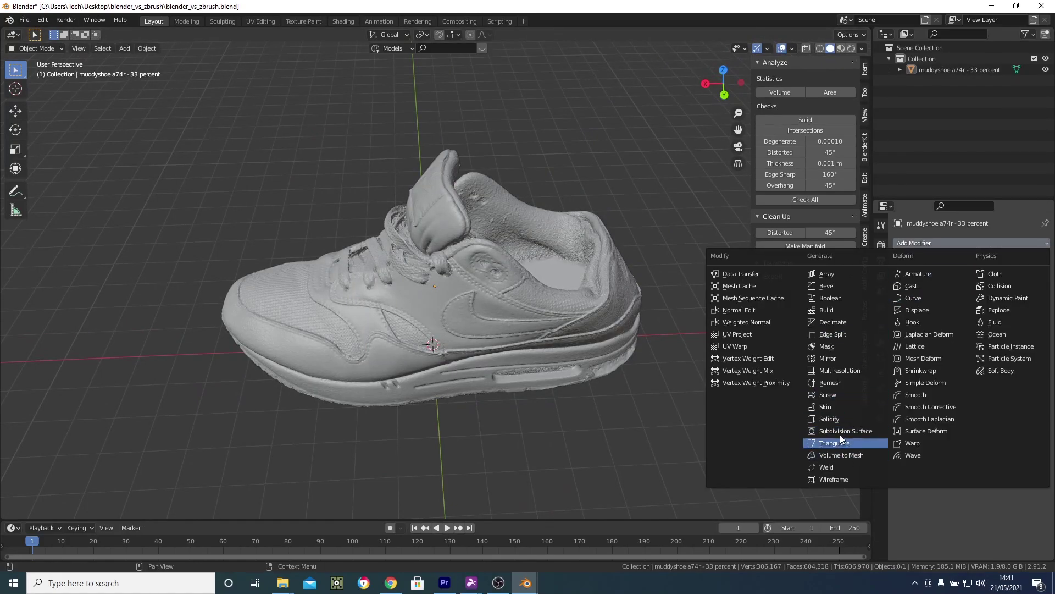
pyautogui.click(830, 383)
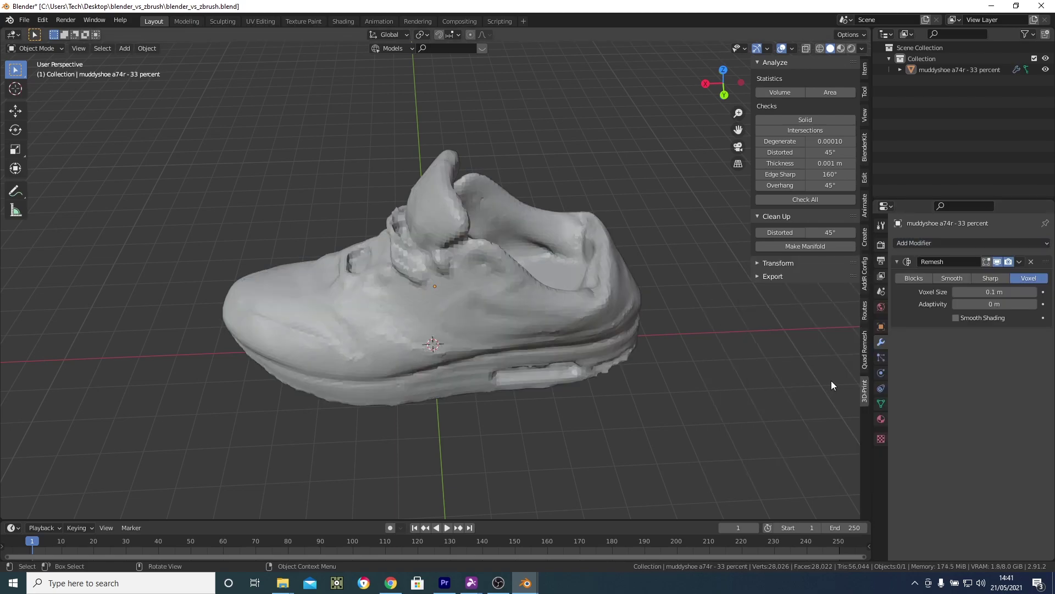
pyautogui.click(912, 278)
pyautogui.moveTo(742, 330); pyautogui.dragTo(418, 330, button='middle')
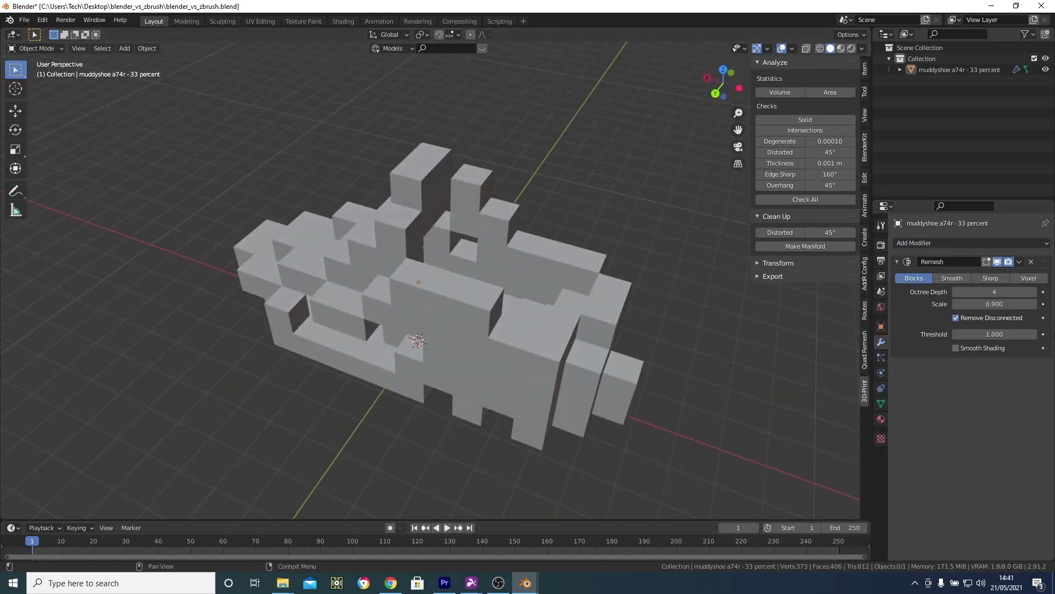
# - Raise the Blocks-mode Remesh modifier's octree depth step by step to 7
pyautogui.click(1032, 292)
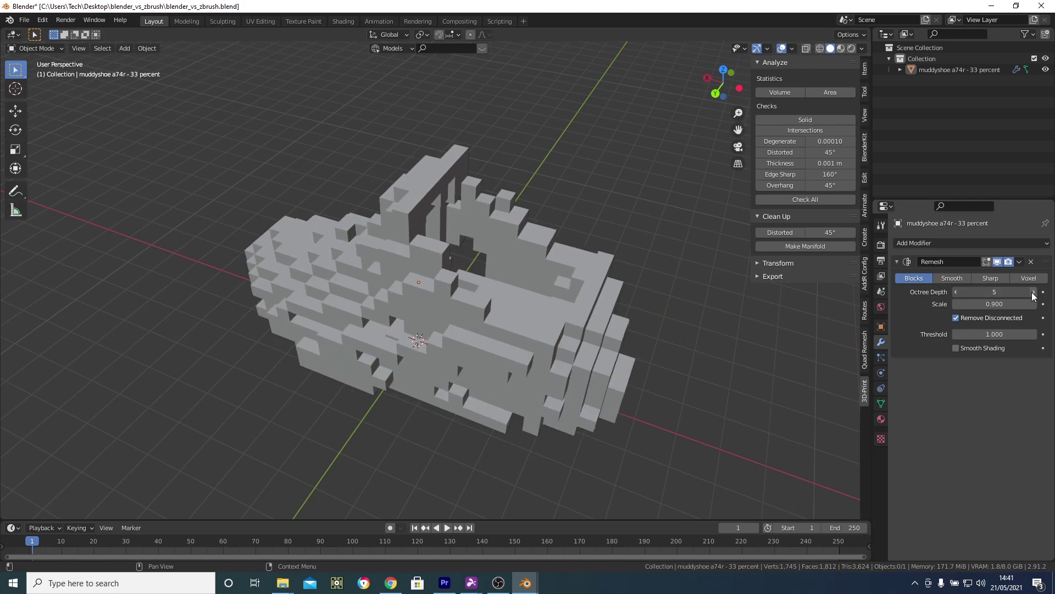
pyautogui.click(1033, 292)
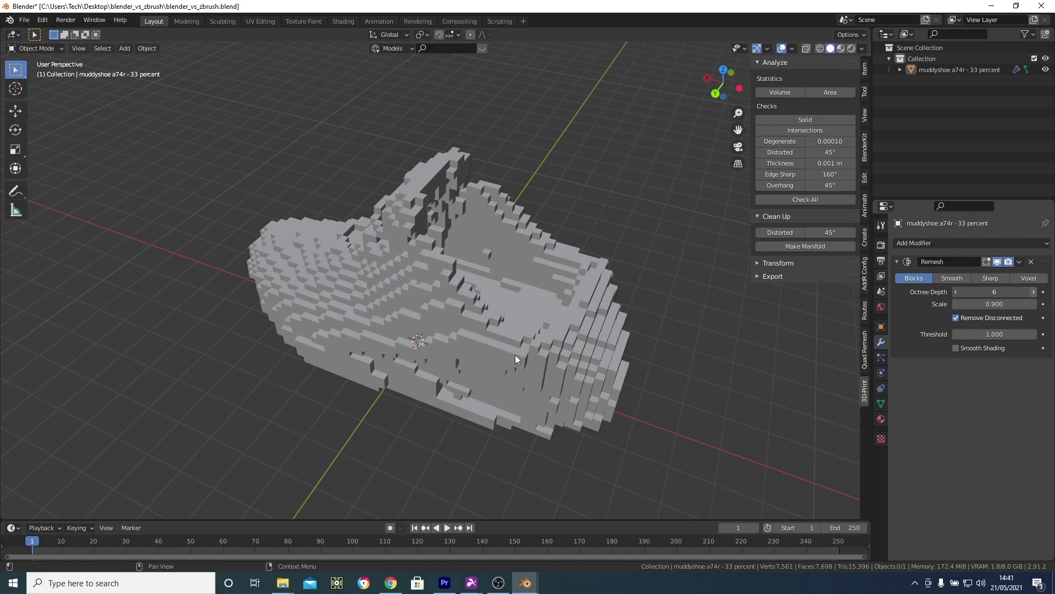
pyautogui.moveTo(381, 337); pyautogui.dragTo(360, 313, button='middle')
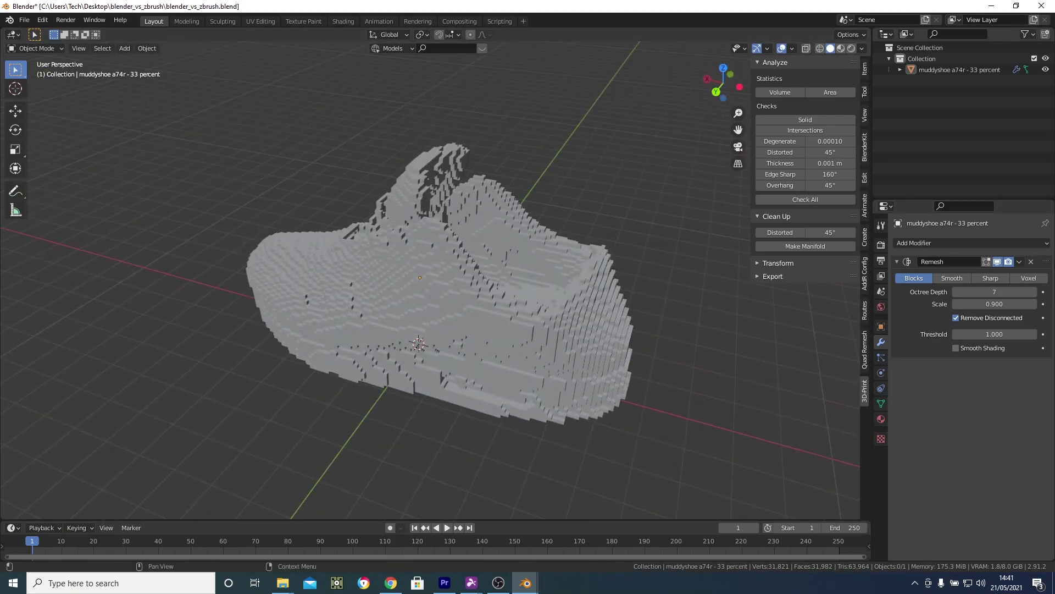
# - Switch the Remesh modifier to Smooth mode and raise its octree depth to 9
pyautogui.click(948, 276)
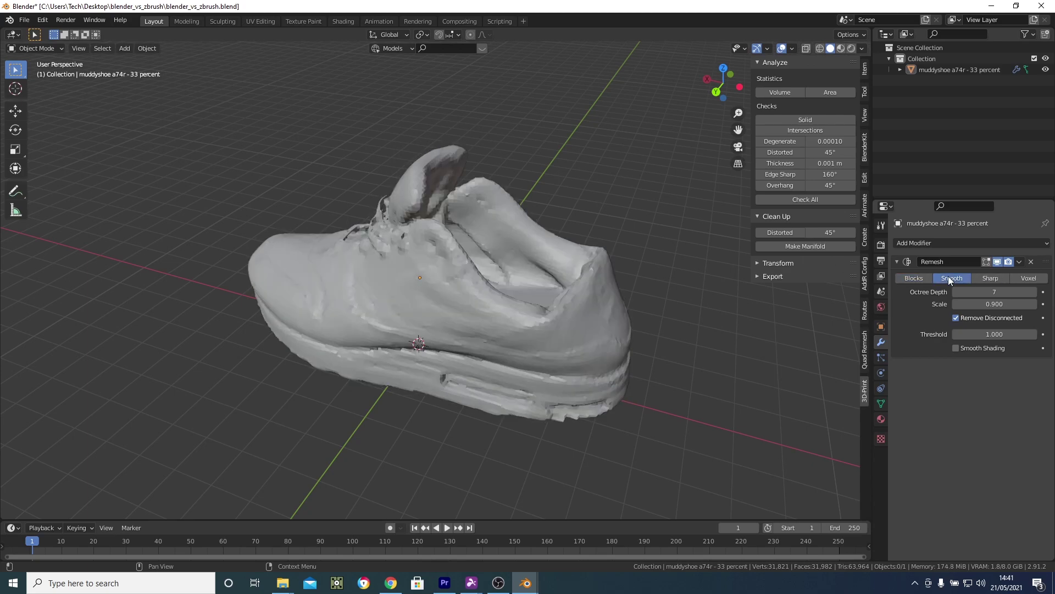
pyautogui.click(1034, 292)
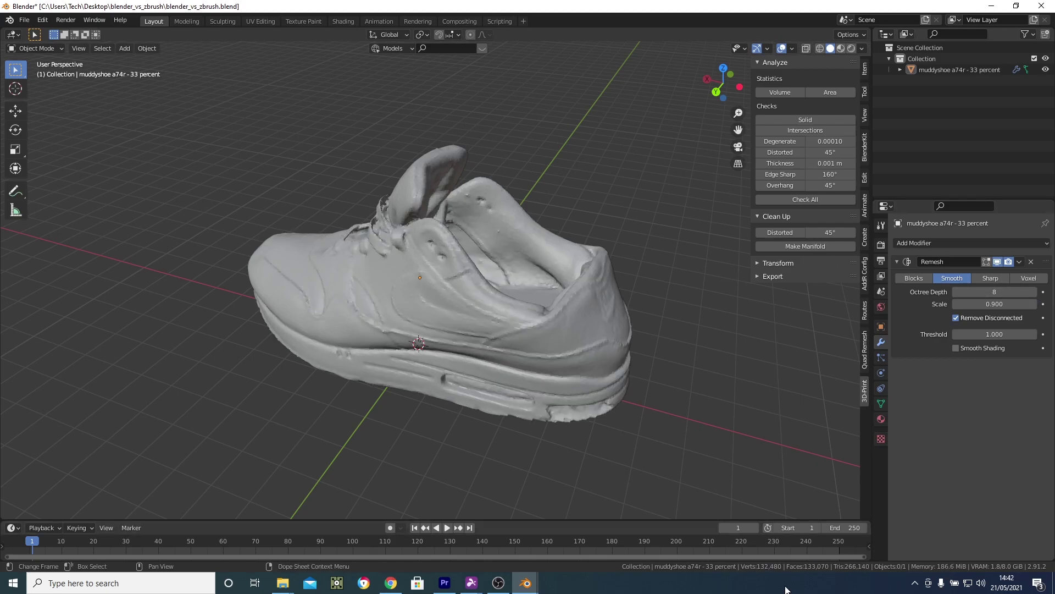
pyautogui.click(1034, 292)
# - Turn on the wireframe overlay to show the topology of the Smooth remesh
pyautogui.moveTo(528, 366); pyautogui.dragTo(477, 330, button='middle')
pyautogui.scroll(4, 418, 354)
pyautogui.click(792, 48)
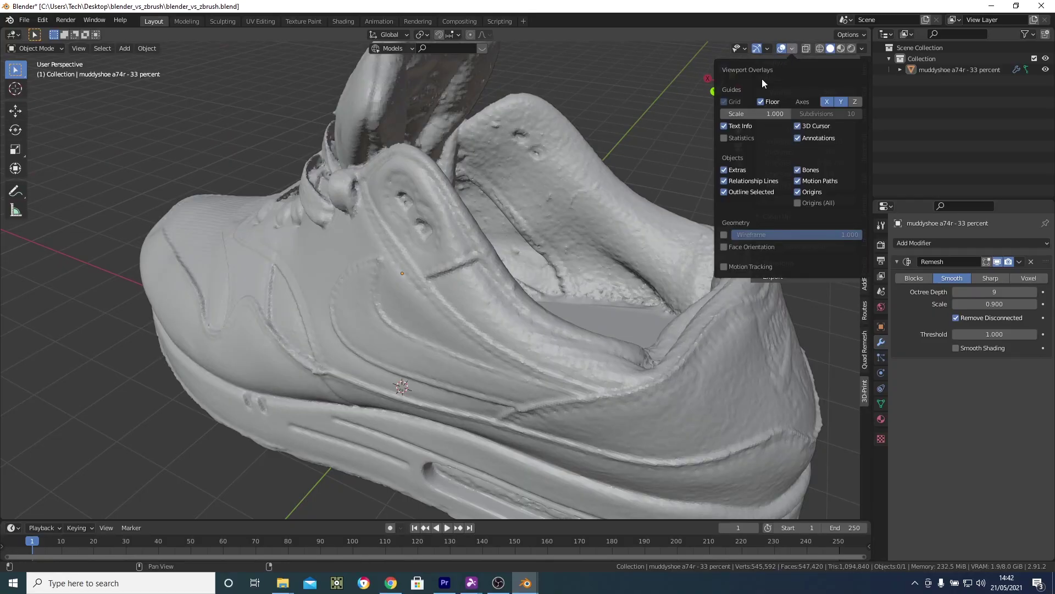
pyautogui.click(726, 234)
# - Examine the Smooth remesh's wireframe across the underside of the sole, both up close and as a whole
pyautogui.moveTo(694, 237); pyautogui.dragTo(438, 169, button='middle')
pyautogui.scroll(4, 460, 285)
pyautogui.scroll(3, 532, 277)
pyautogui.scroll(-8, 376, 249)
pyautogui.scroll(10, 417, 184)
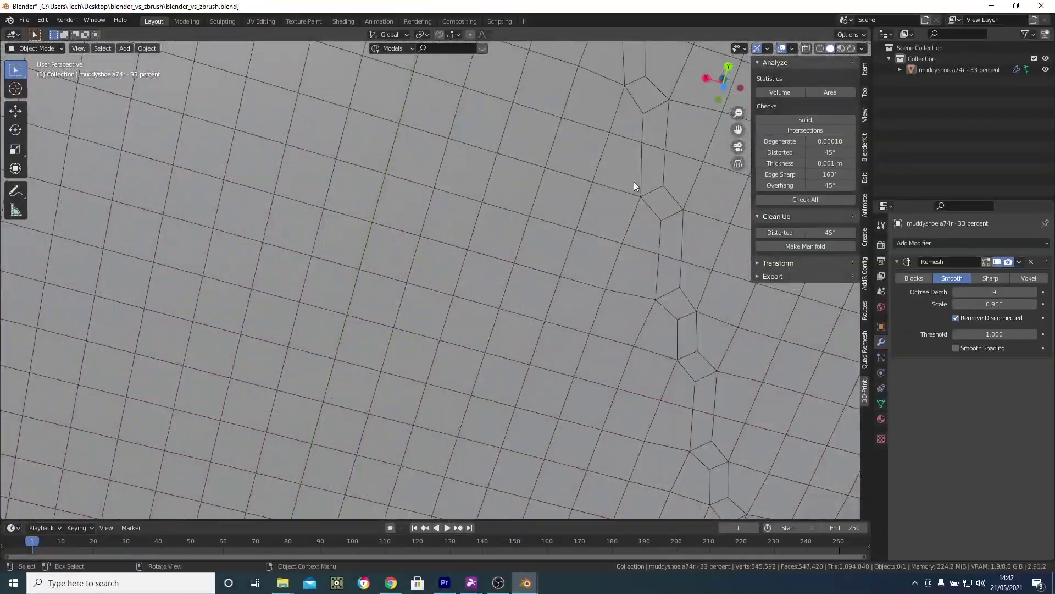
pyautogui.scroll(-3, 643, 184)
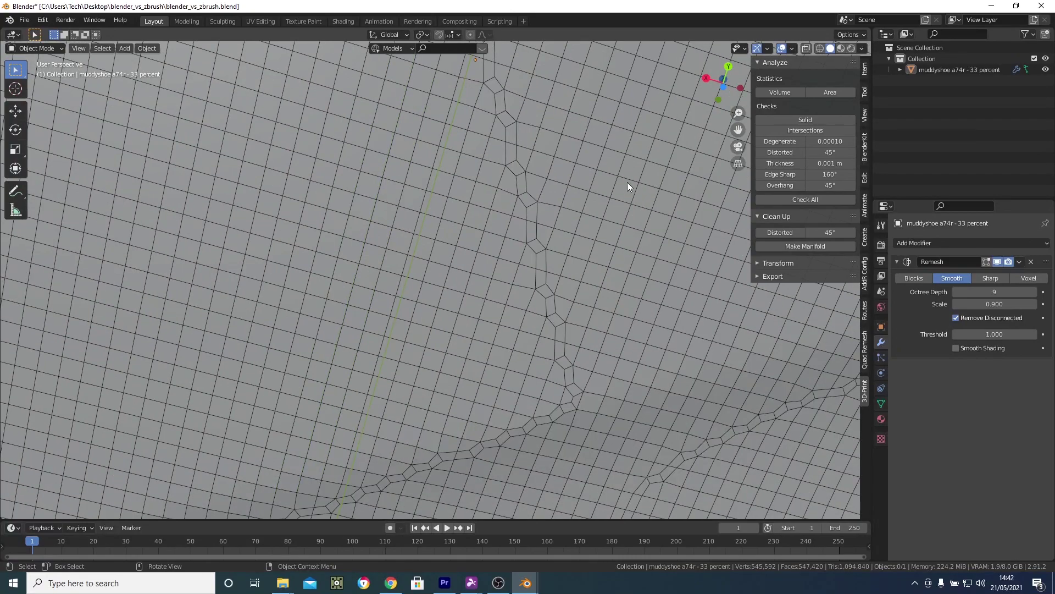
pyautogui.click(509, 135)
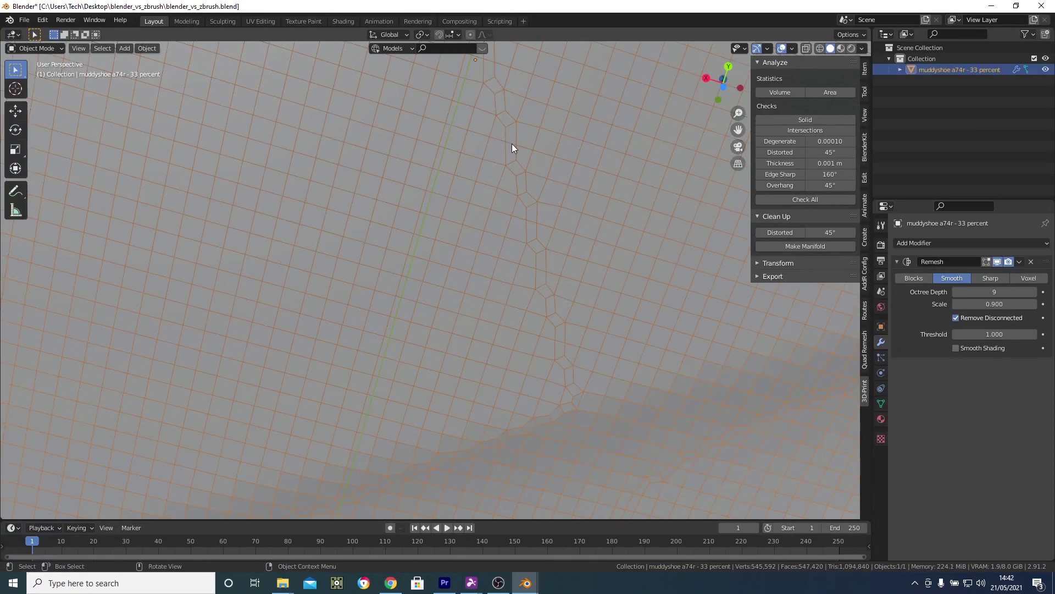
pyautogui.scroll(-8, 506, 154)
pyautogui.click(460, 413)
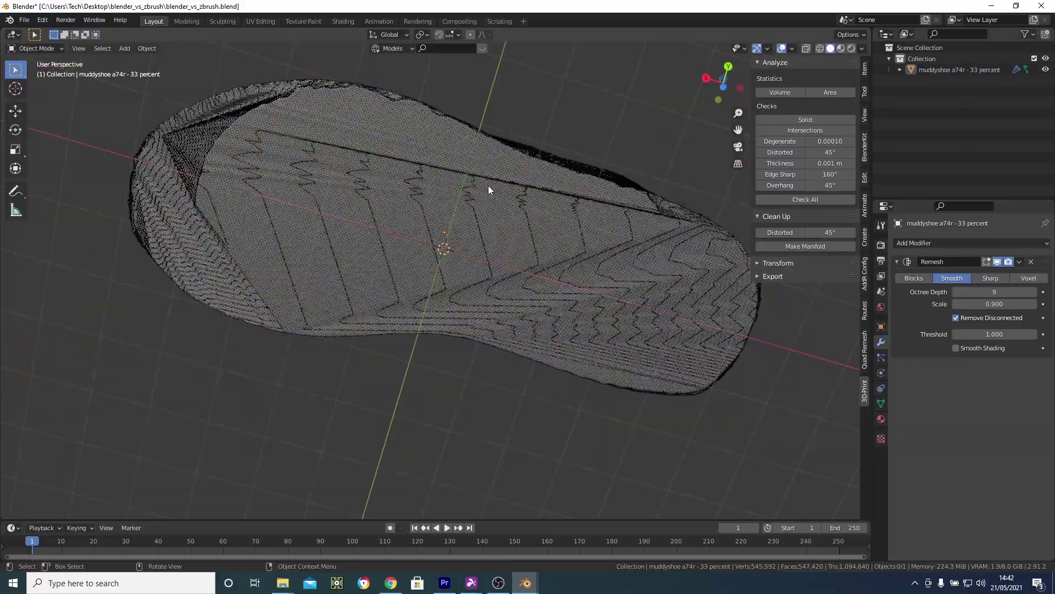
# - Examine the remeshed wireframe along the shoe's side, inside the collar and around the insole and laces
pyautogui.moveTo(486, 190); pyautogui.dragTo(471, 335, button='middle')
pyautogui.scroll(6, 471, 335)
pyautogui.keyDown('shift'); pyautogui.moveTo(567, 332); pyautogui.dragTo(439, 317, button='middle'); pyautogui.keyUp('shift')
pyautogui.scroll(3, 456, 261)
pyautogui.keyDown('shift'); pyautogui.moveTo(456, 260); pyautogui.dragTo(487, 282, button='middle'); pyautogui.keyUp('shift')
pyautogui.scroll(-8, 487, 283)
pyautogui.keyDown('shift'); pyautogui.moveTo(357, 275); pyautogui.dragTo(541, 275, button='middle'); pyautogui.keyUp('shift')
pyautogui.keyDown('shift'); pyautogui.moveTo(522, 242); pyautogui.dragTo(493, 254, button='middle'); pyautogui.keyUp('shift')
pyautogui.scroll(6, 438, 243)
pyautogui.keyDown('shift'); pyautogui.moveTo(361, 204); pyautogui.dragTo(581, 311, button='middle'); pyautogui.keyUp('shift')
pyautogui.scroll(2, 470, 303)
pyautogui.moveTo(471, 301); pyautogui.dragTo(324, 265, button='middle')
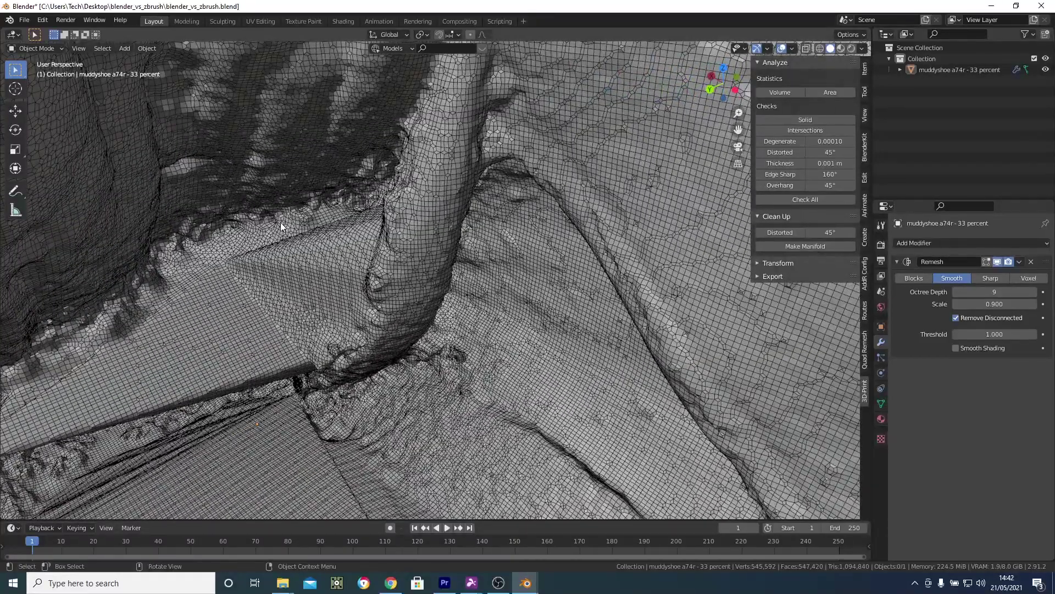
pyautogui.scroll(3, 312, 278)
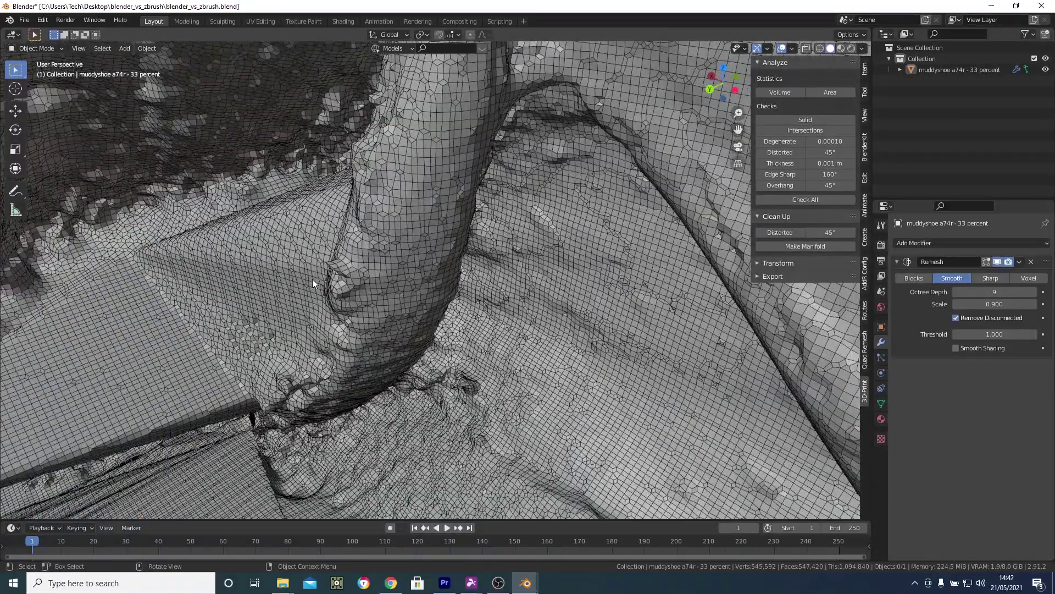
pyautogui.keyDown('shift'); pyautogui.moveTo(312, 279); pyautogui.dragTo(383, 167, button='middle'); pyautogui.keyUp('shift')
pyautogui.keyDown('shift'); pyautogui.moveTo(283, 372); pyautogui.dragTo(503, 148, button='middle'); pyautogui.keyUp('shift')
pyautogui.scroll(-5, 391, 325)
pyautogui.scroll(-4, 388, 328)
pyautogui.moveTo(391, 330); pyautogui.dragTo(504, 350, button='middle')
pyautogui.scroll(6, 505, 351)
pyautogui.scroll(-6, 505, 351)
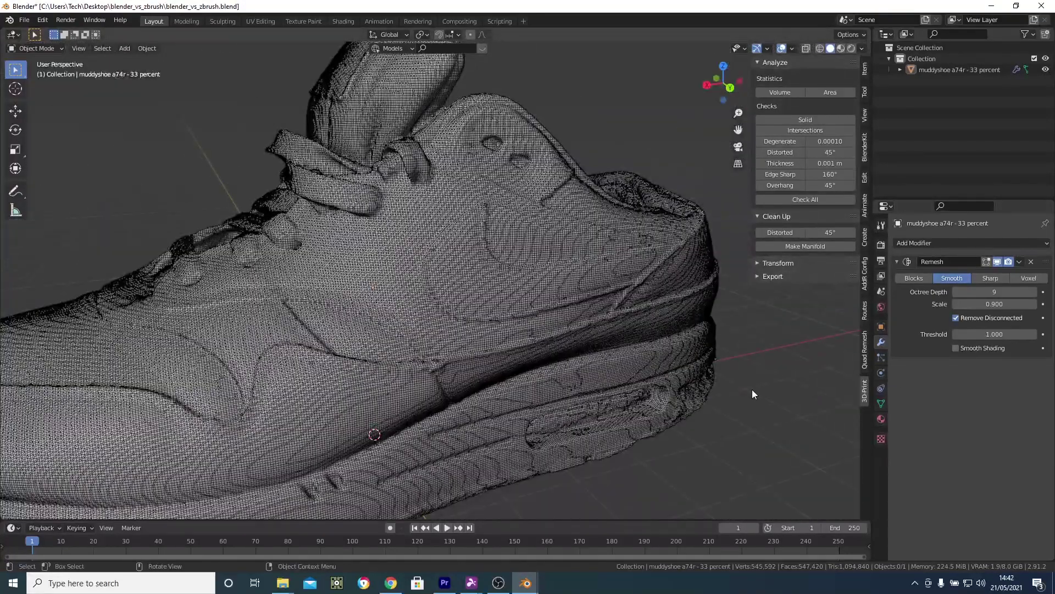
# - Switch the Remesh modifier to Sharp mode and hide the wireframe overlay
pyautogui.click(994, 278)
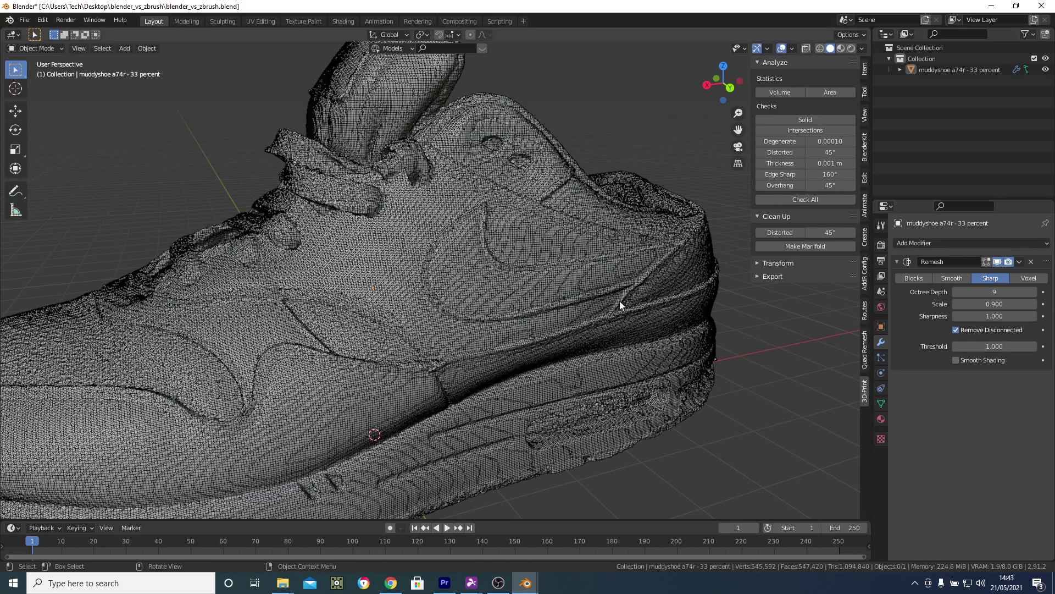
pyautogui.scroll(-2, 642, 302)
pyautogui.scroll(1, 642, 302)
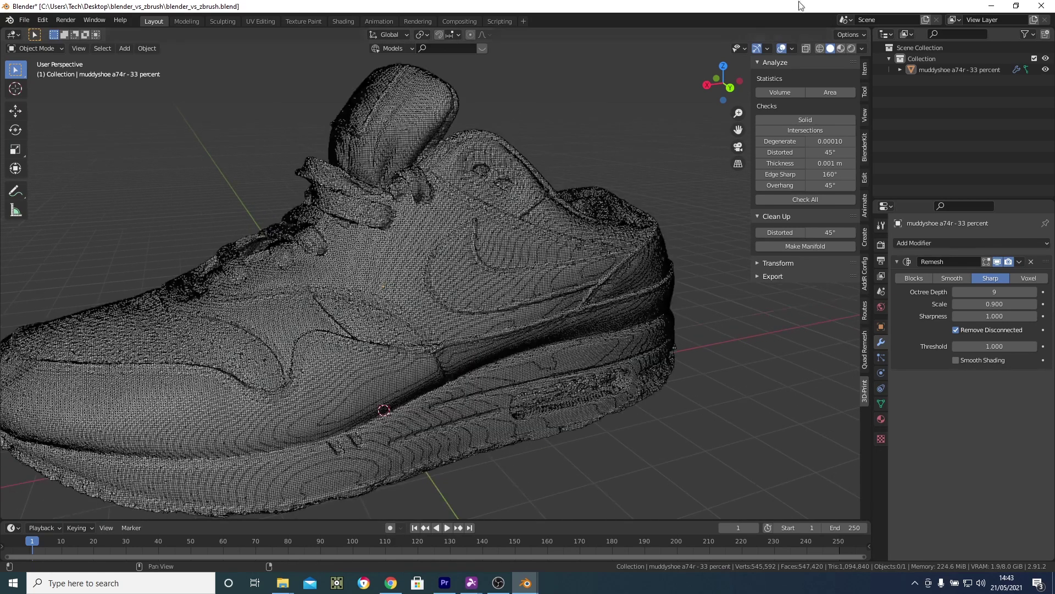
pyautogui.click(792, 50)
pyautogui.click(725, 235)
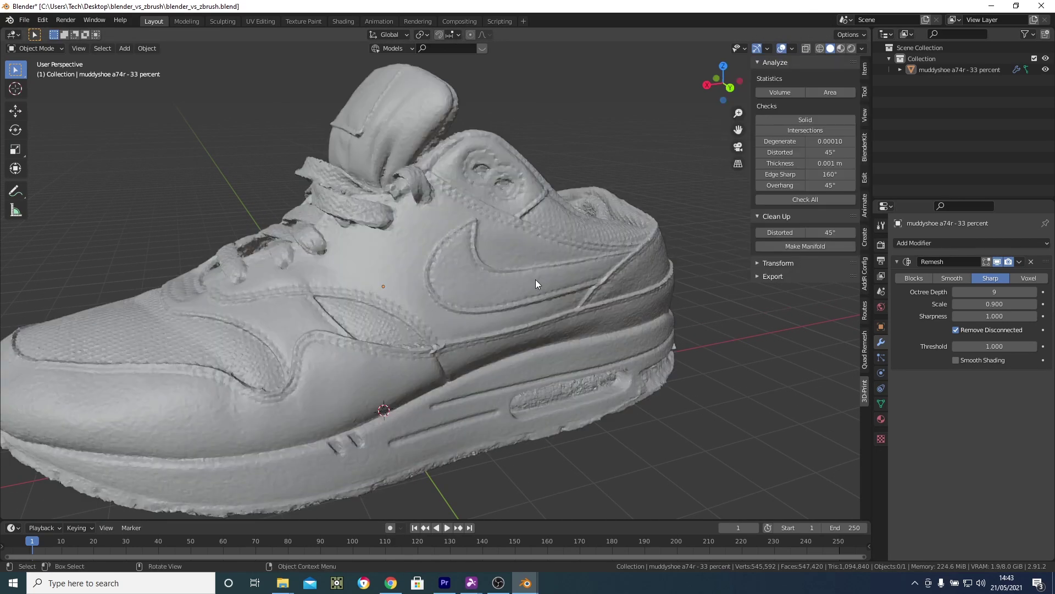
# - Examine the Sharp remesh on the shoe's side and sole, and lower its octree depth to 8
pyautogui.moveTo(535, 280); pyautogui.dragTo(529, 254, button='middle')
pyautogui.scroll(5, 544, 336)
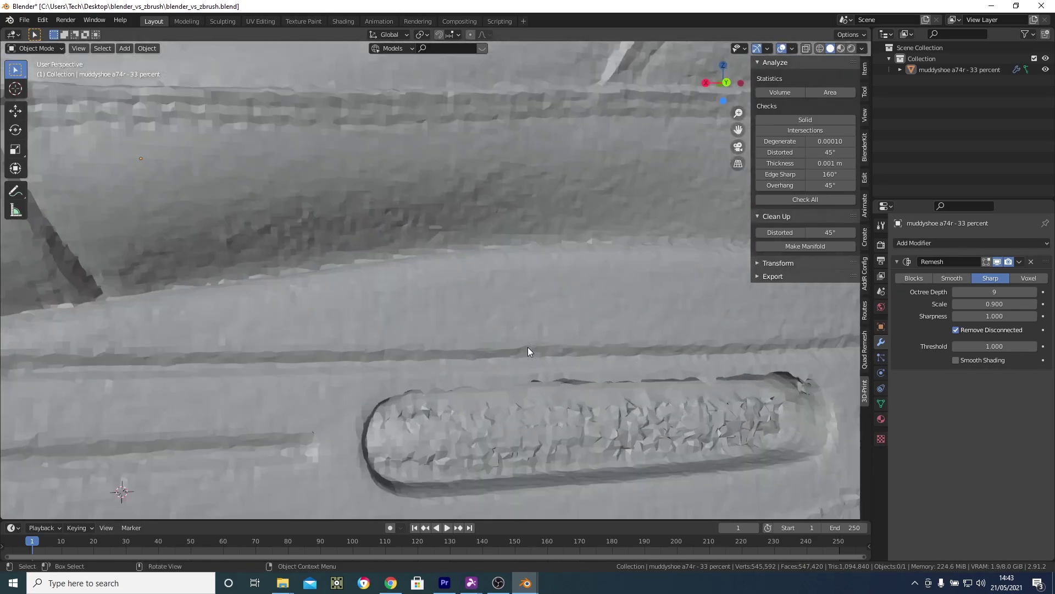
pyautogui.scroll(-5, 545, 367)
pyautogui.moveTo(502, 301); pyautogui.dragTo(582, 283, button='middle')
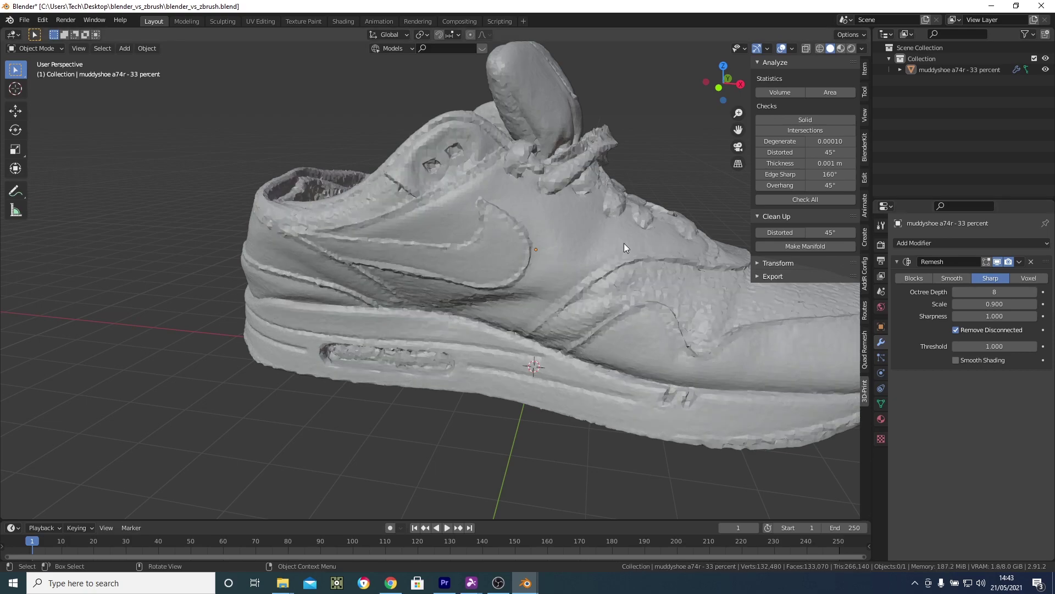
pyautogui.moveTo(625, 243); pyautogui.dragTo(429, 335, button='middle')
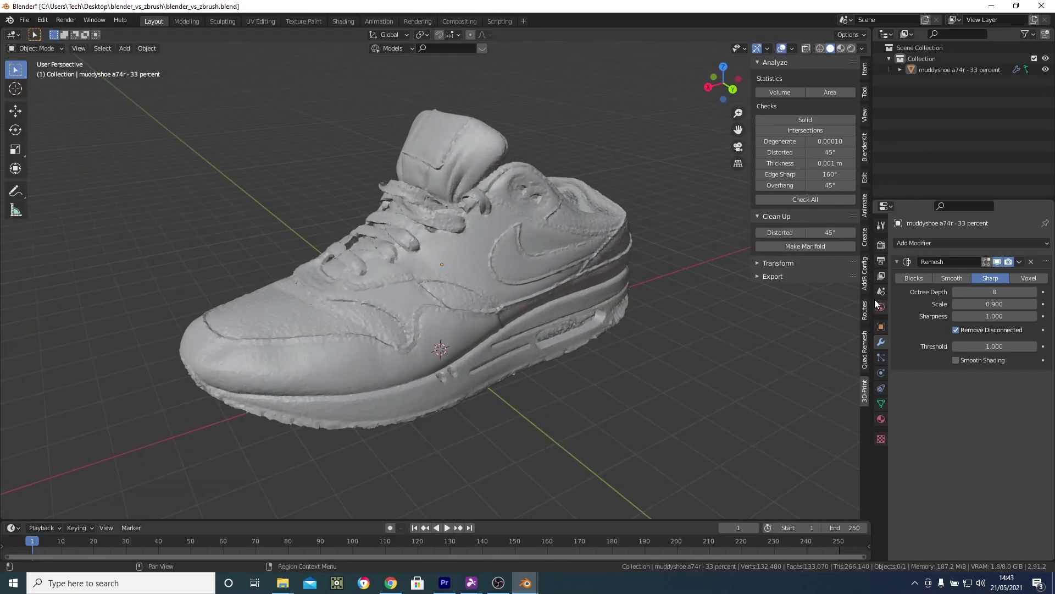
# - Switch the Remesh modifier to Voxel mode and set the voxel size to 0.5 m
pyautogui.click(1030, 280)
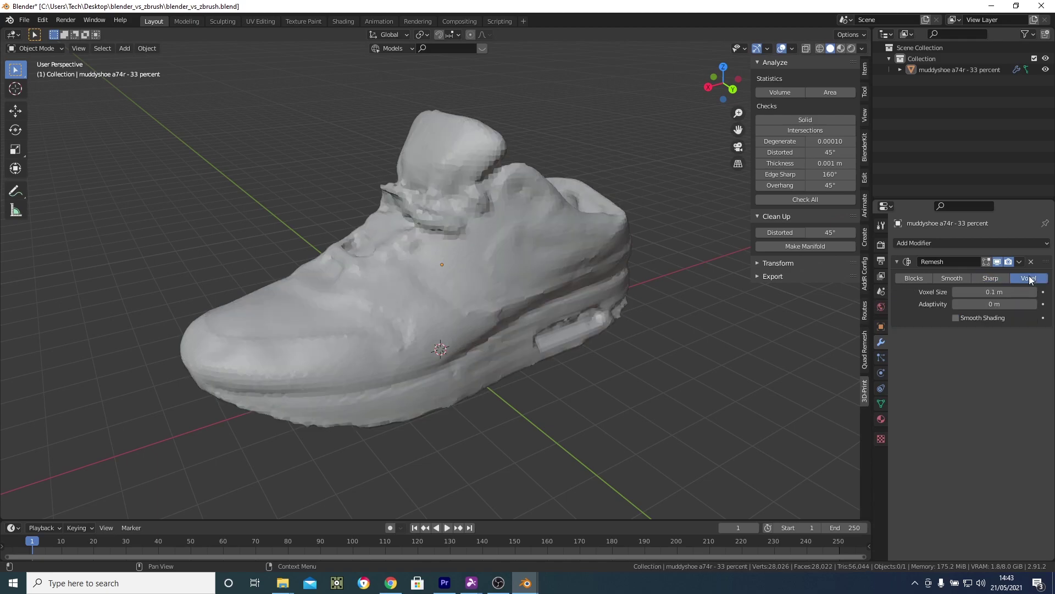
pyautogui.click(1020, 291)
pyautogui.write('0.5')
pyautogui.press('Return')
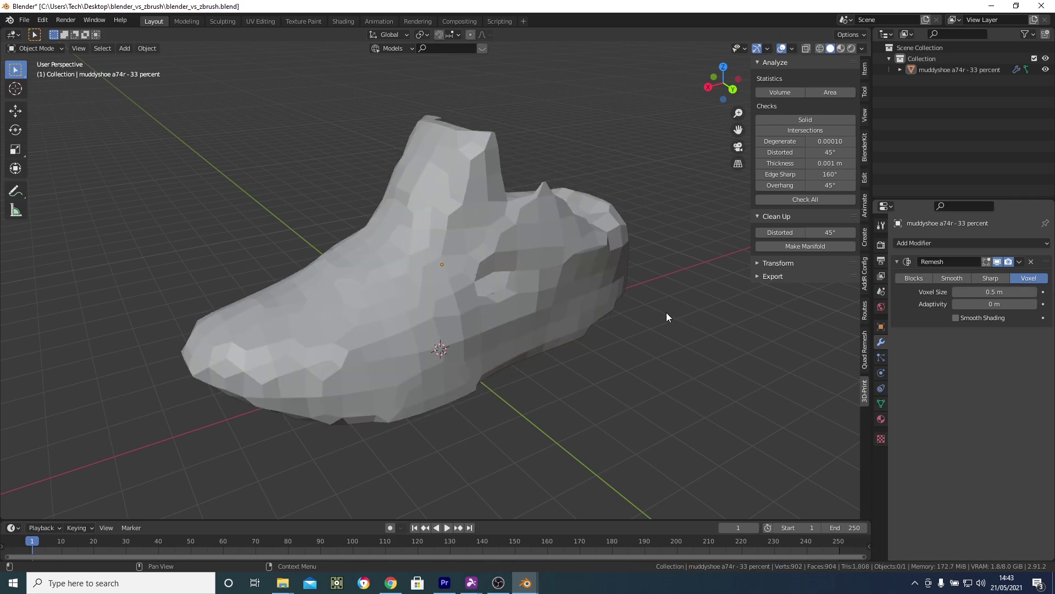
# - Try a voxel size of 1 m and one of 0.05 m on the Remesh modifier
pyautogui.click(1001, 292)
pyautogui.write('1')
pyautogui.press('Return')
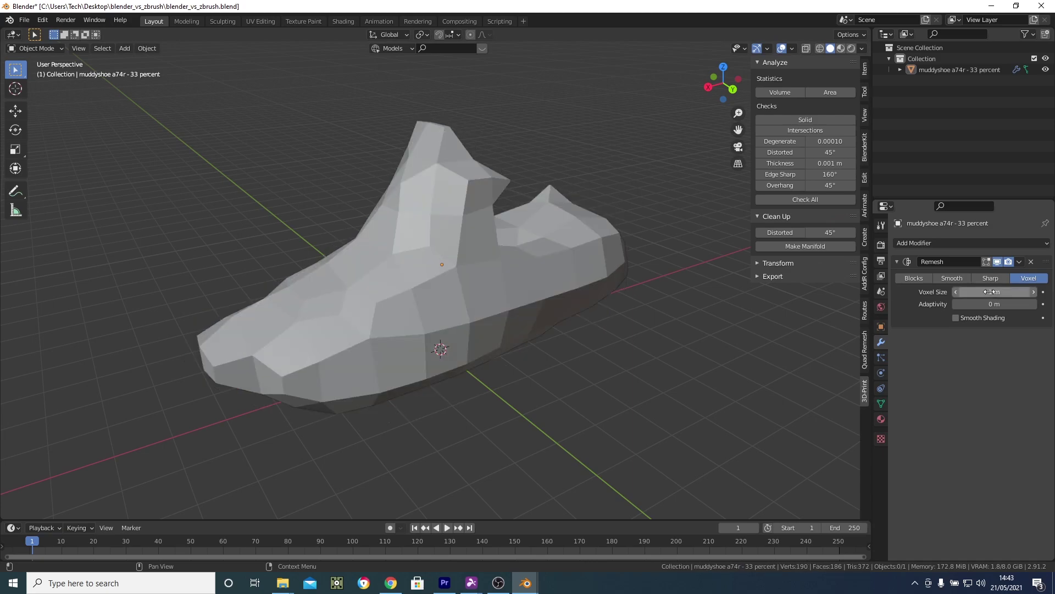
pyautogui.click(988, 291)
pyautogui.write('0.05')
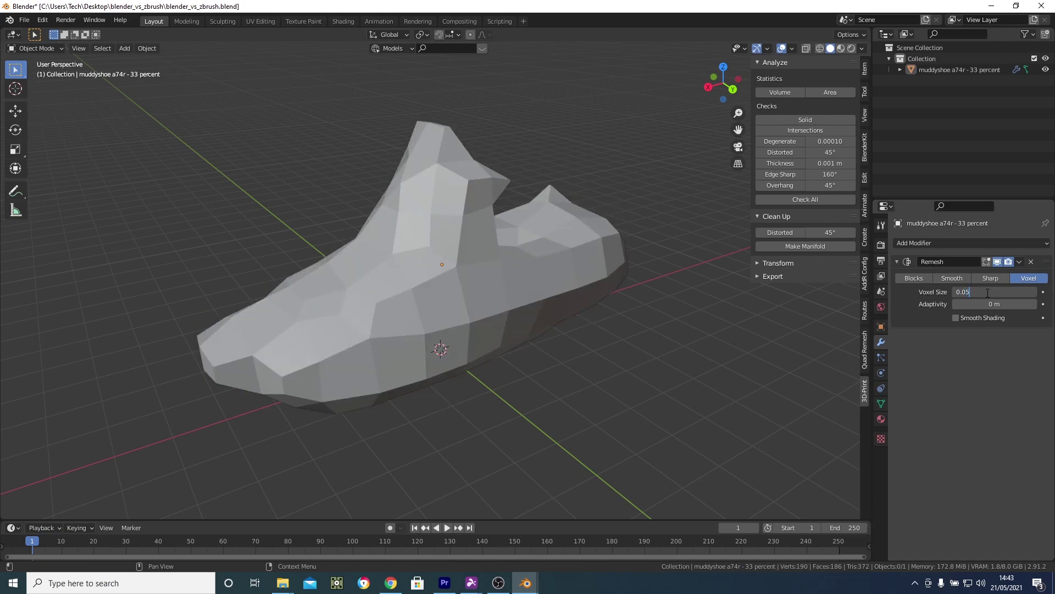
pyautogui.press('Return')
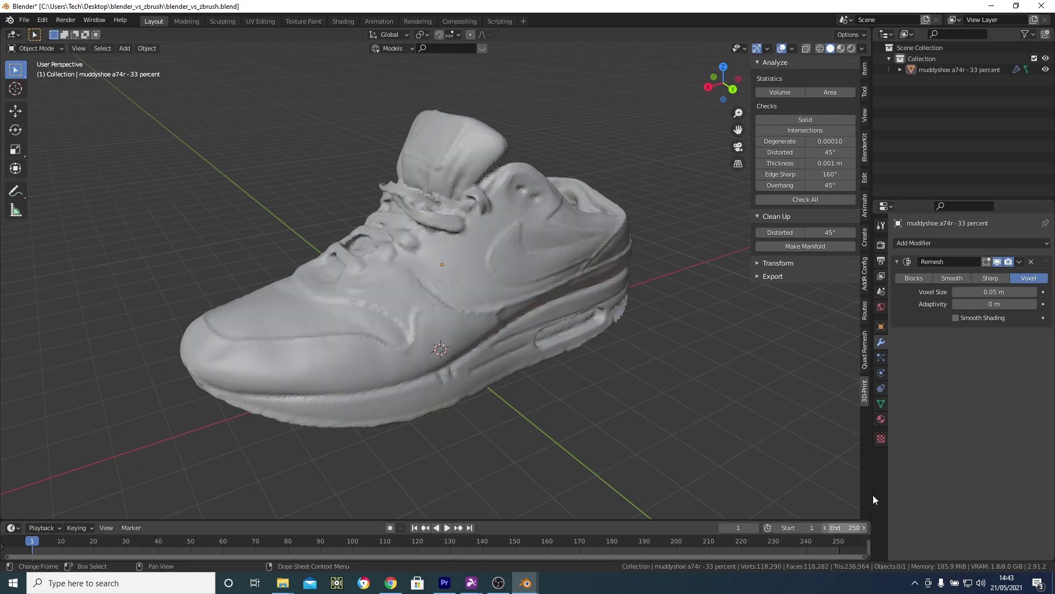
# - Set the Remesh modifier's voxel size to 0.04 m and apply the modifier to the shoe
pyautogui.click(989, 291)
pyautogui.write('0')
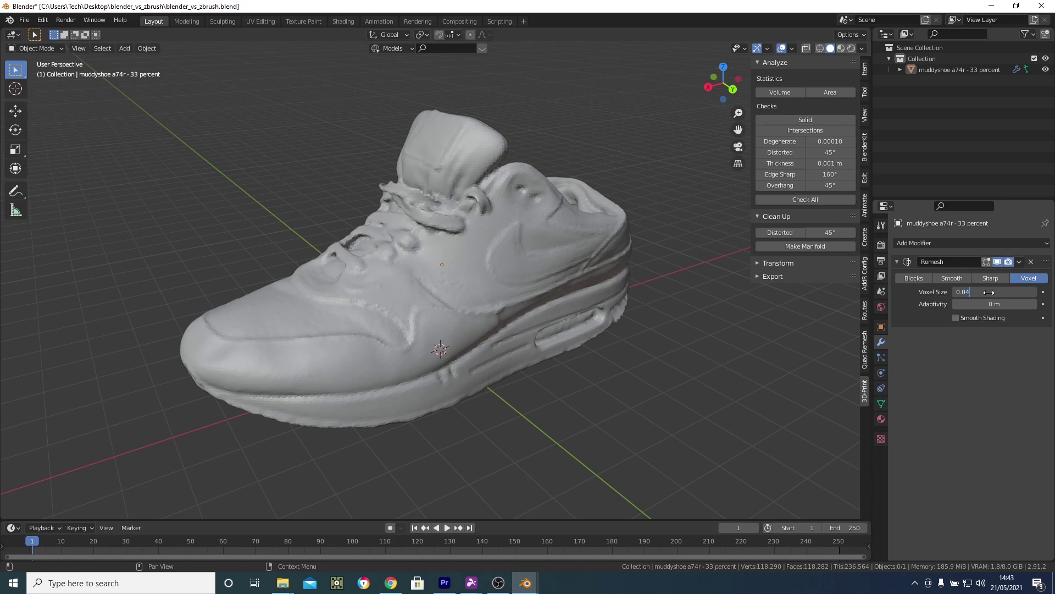
pyautogui.press('Return')
pyautogui.moveTo(648, 395); pyautogui.dragTo(545, 332, button='middle')
pyautogui.click(1019, 261)
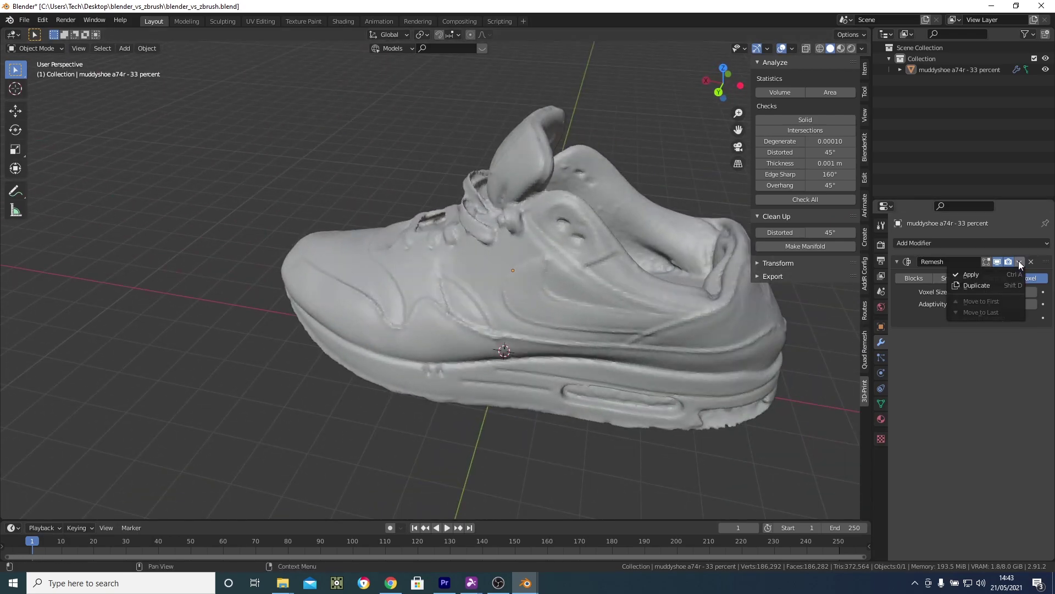
pyautogui.click(980, 274)
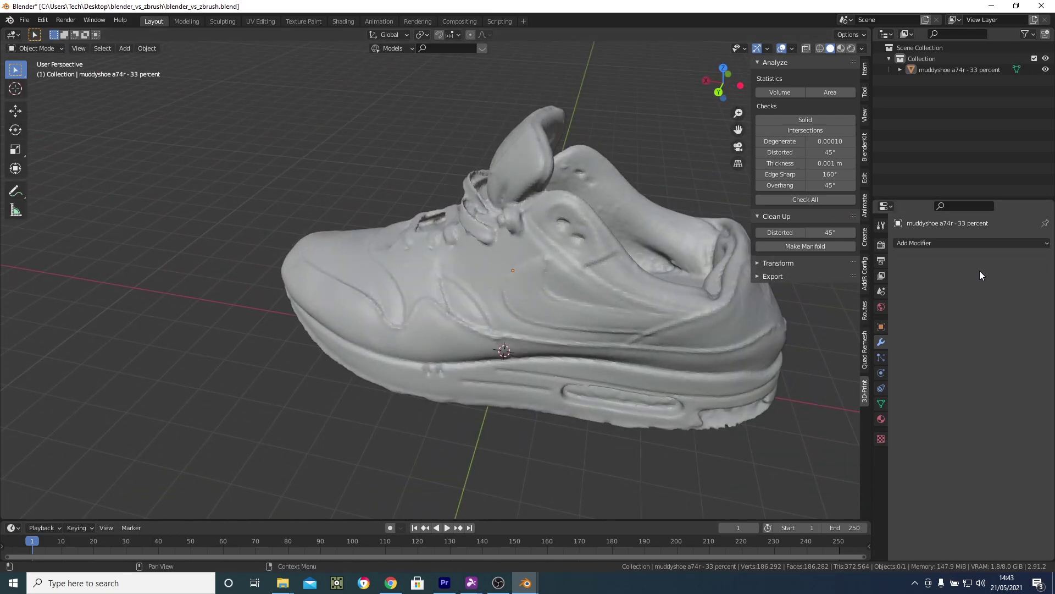
# - Duplicate the remeshed shoe, place the copy beside the original and save the file as blender_vs_zbrush3.blend
pyautogui.moveTo(516, 288); pyautogui.dragTo(435, 266, button='middle')
pyautogui.click(413, 297)
pyautogui.moveTo(414, 307); pyautogui.dragTo(414, 314, button='middle')
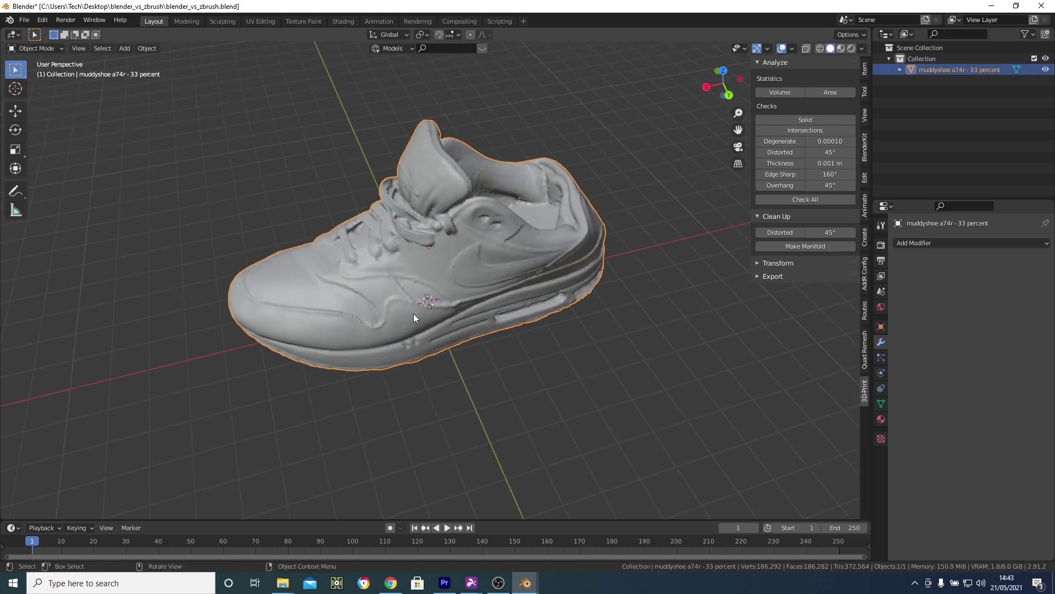
pyautogui.hotkey('shift', 'd')
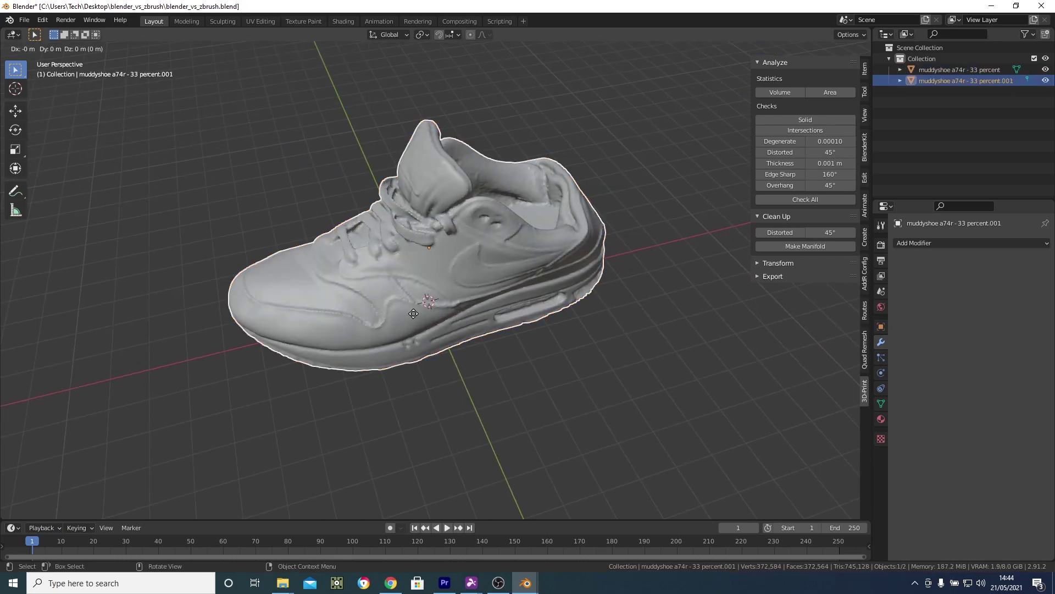
pyautogui.click(272, 191)
pyautogui.moveTo(271, 191); pyautogui.dragTo(358, 245, button='middle')
pyautogui.click(10, 20)
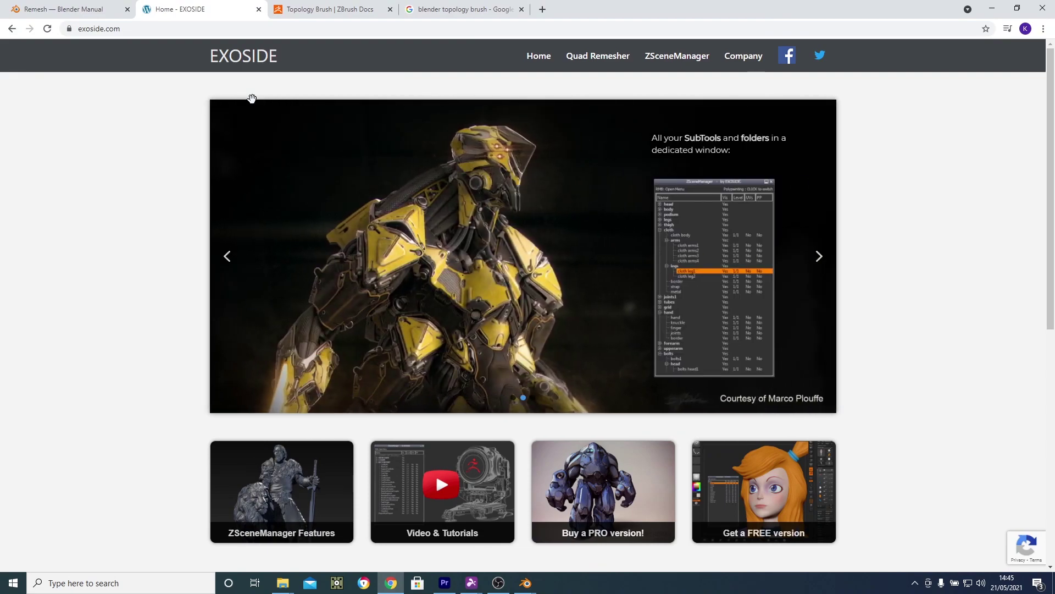
# - Review the Quad Remesher licence types and pricing on the Exoside website in Chrome, and return to Blender
pyautogui.moveTo(604, 57)
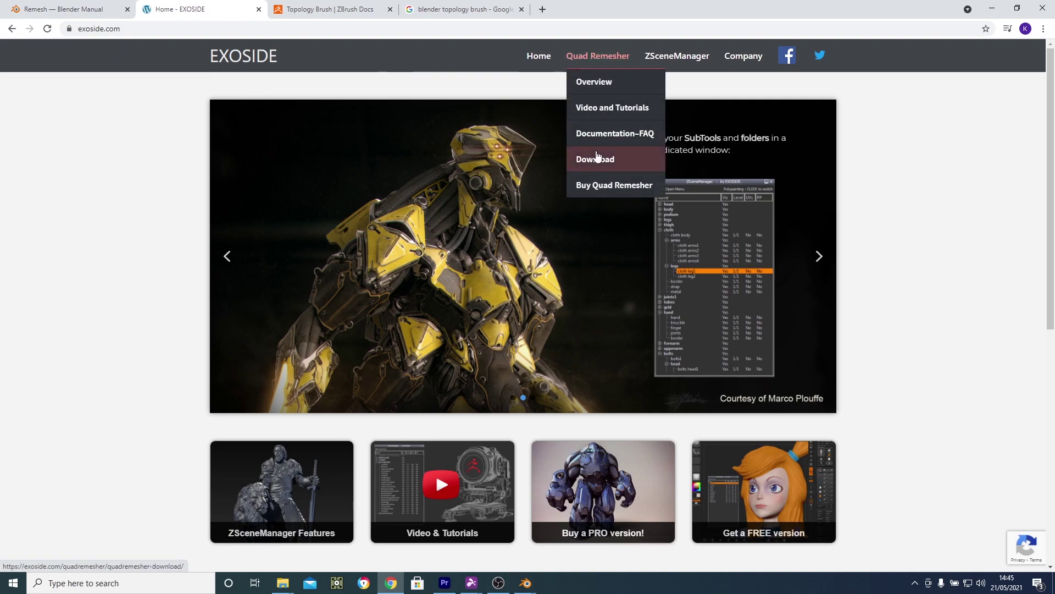
pyautogui.click(598, 187)
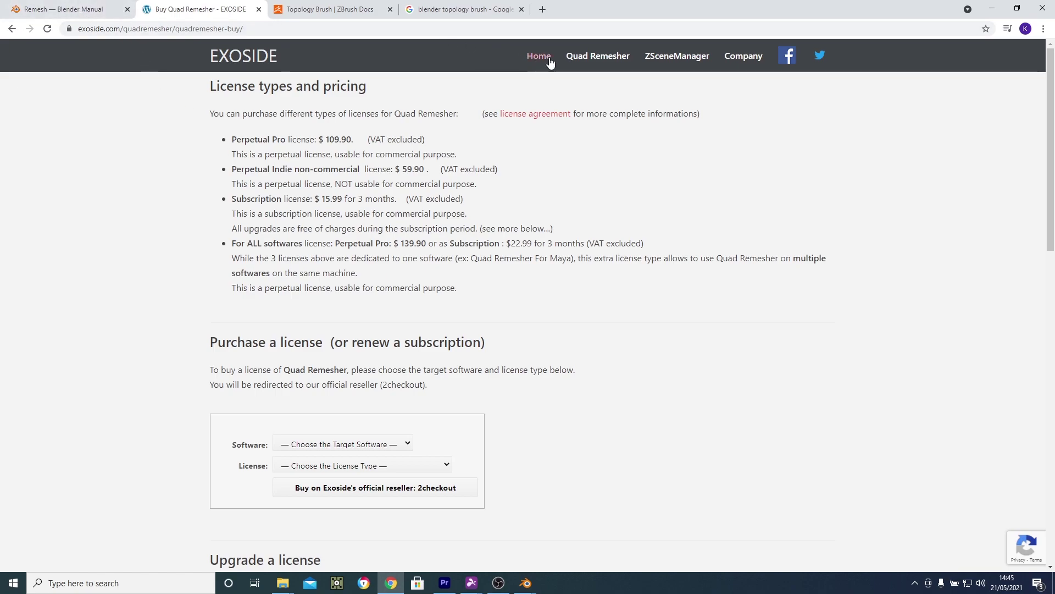
pyautogui.click(992, 8)
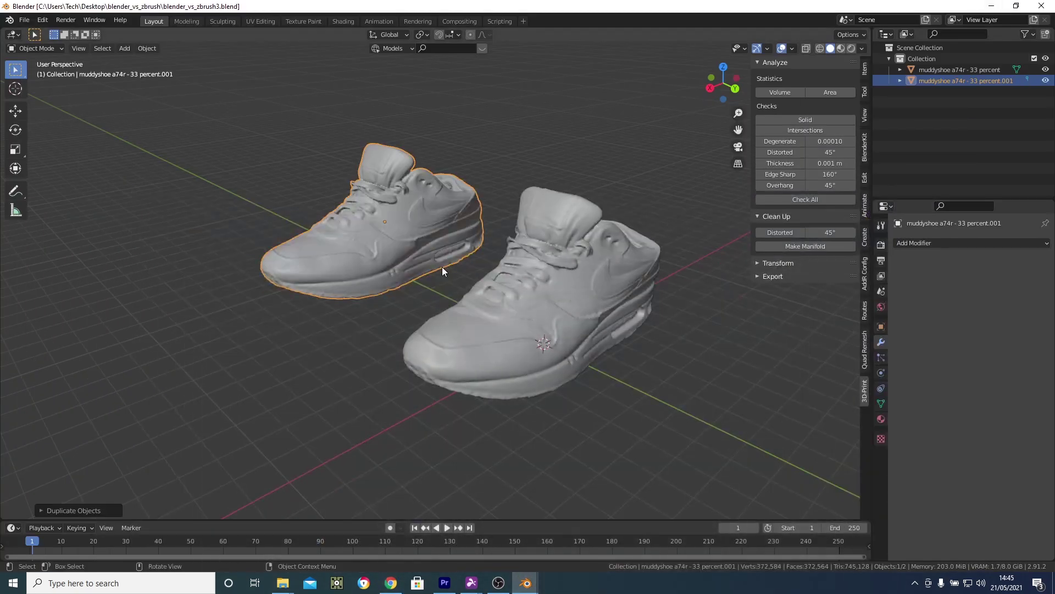
# - Search the installed add-ons for "qua" to check that Quad Remesher 1.1 Bridge is enabled, and close the preferences
pyautogui.click(42, 19)
pyautogui.click(64, 177)
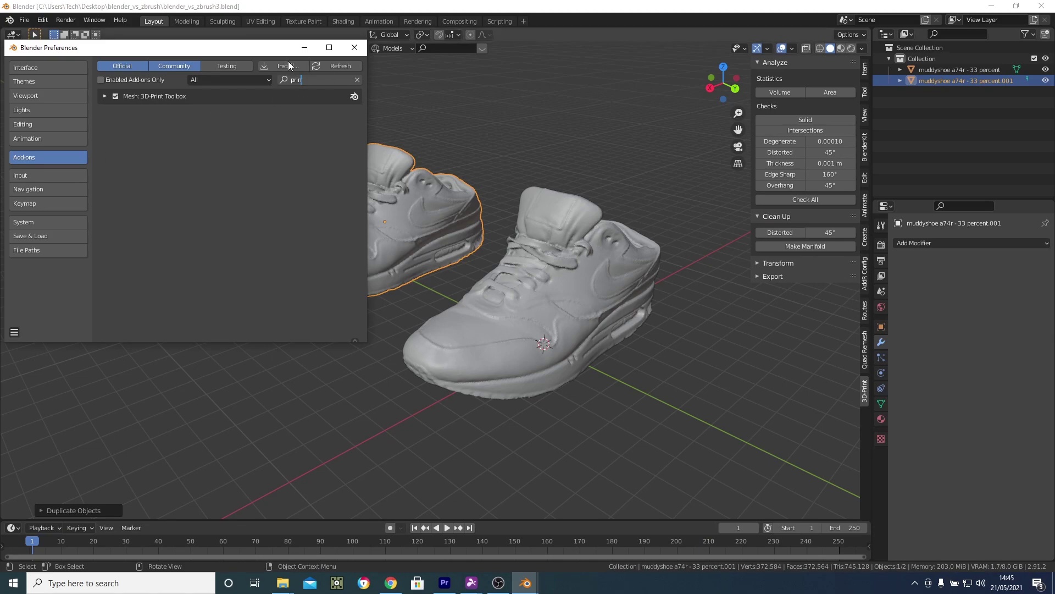
pyautogui.write('qua')
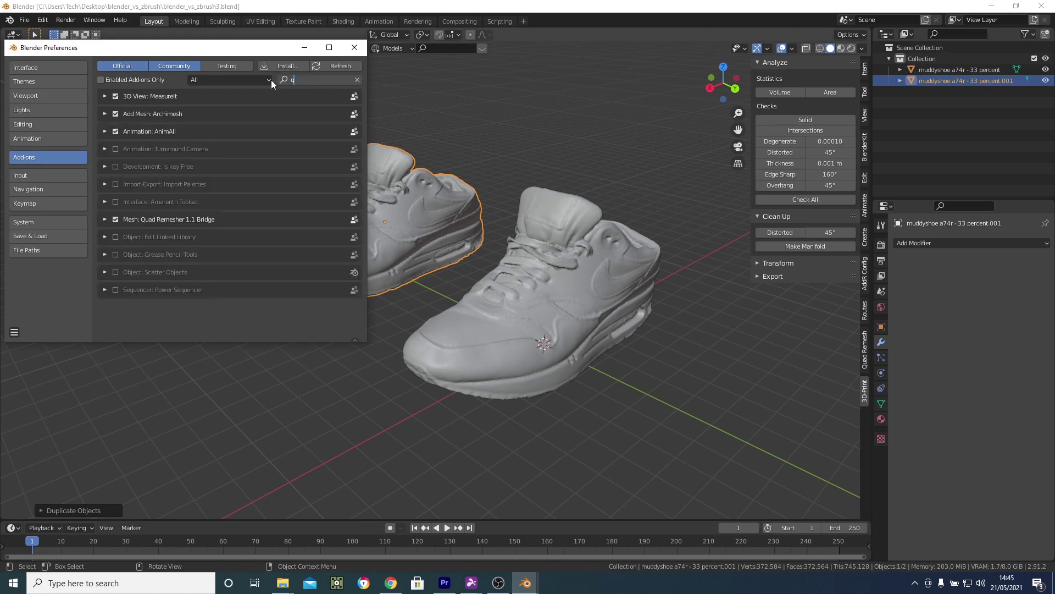
pyautogui.click(304, 47)
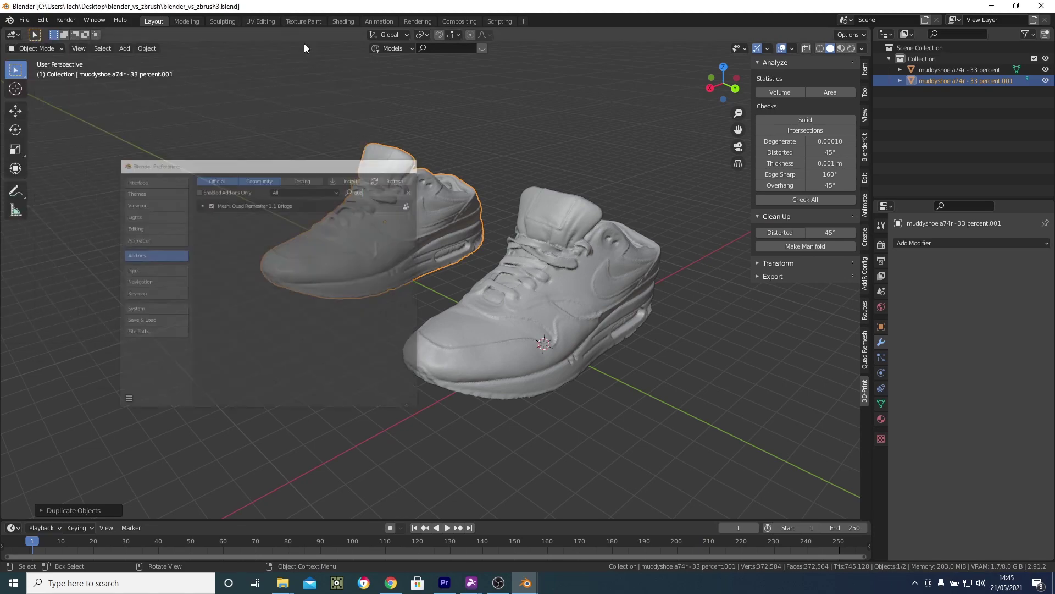
# - Run Quad Remesher on the original shoe with a quad count of 60000
pyautogui.click(866, 352)
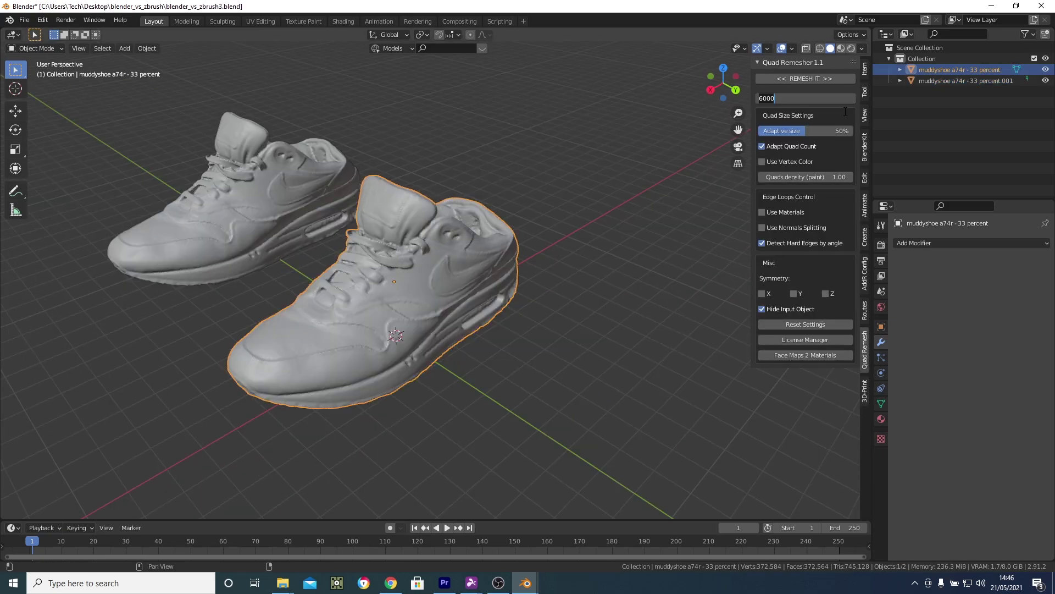
pyautogui.write('60000')
pyautogui.press('Return')
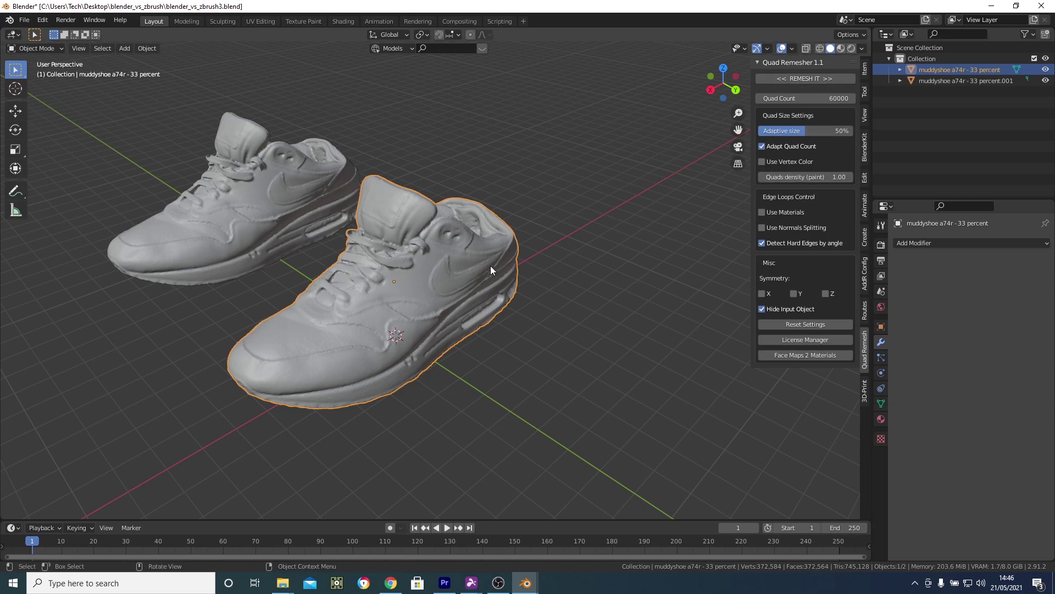
pyautogui.moveTo(451, 305); pyautogui.dragTo(453, 301, button='middle')
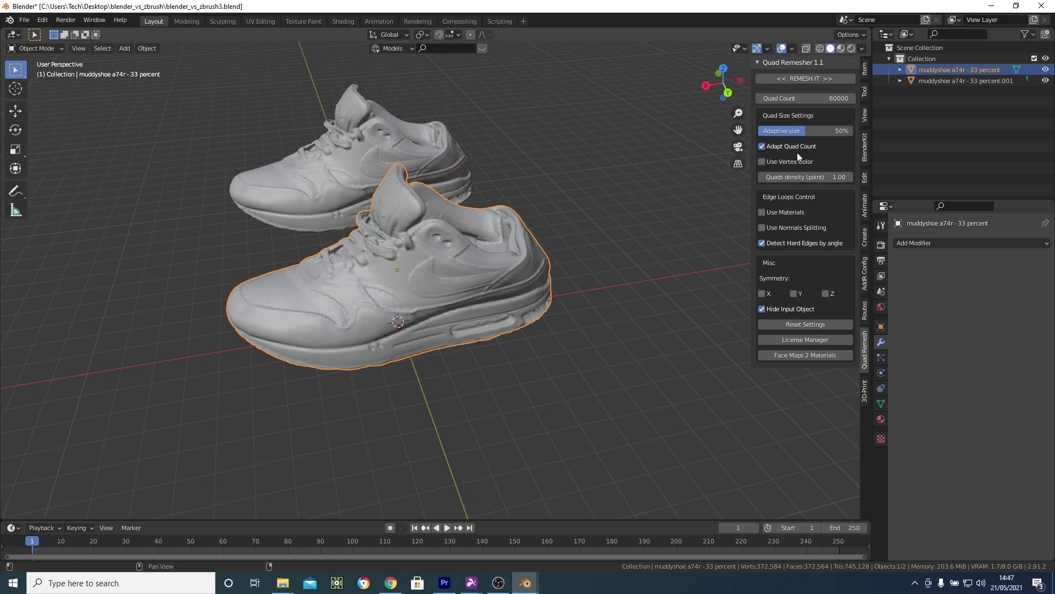
pyautogui.click(800, 78)
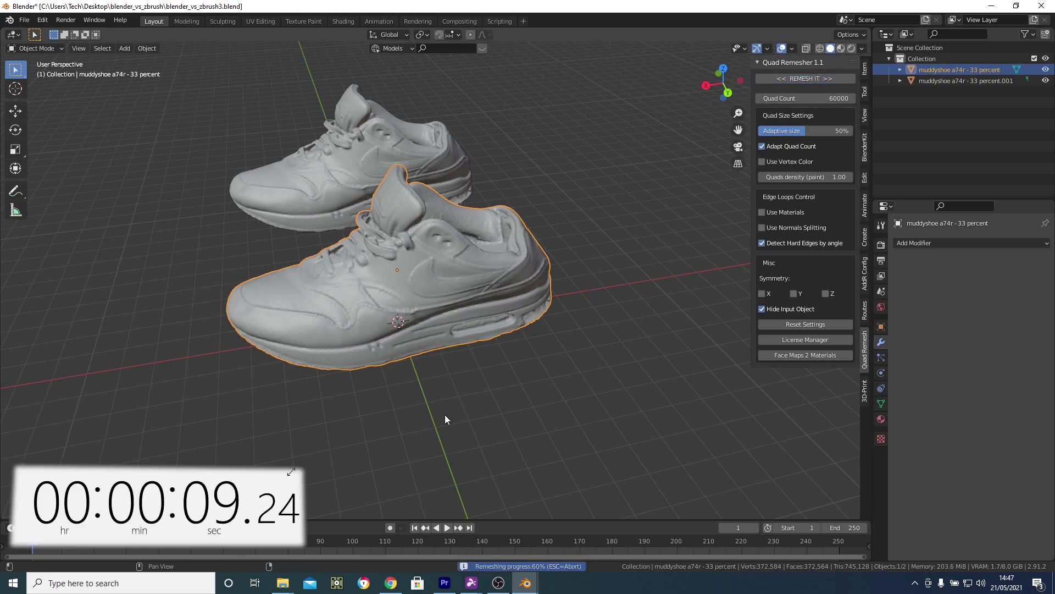
# - Hide the duplicate shoe so that only the retopologised shoe is shown
pyautogui.moveTo(444, 414); pyautogui.dragTo(459, 394, button='middle')
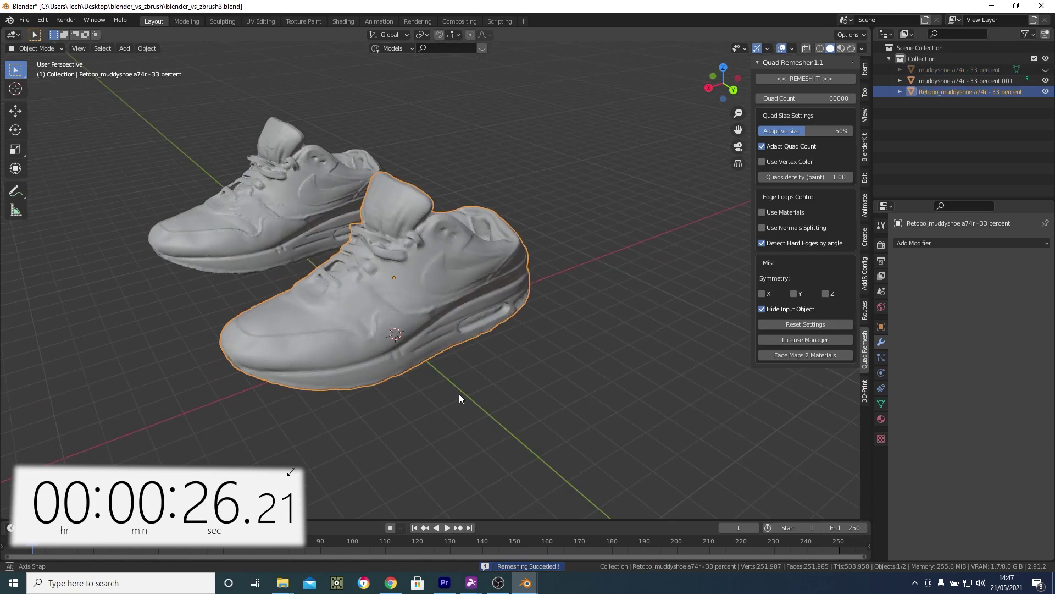
pyautogui.click(1046, 81)
pyautogui.scroll(3, 374, 304)
pyautogui.scroll(-1, 372, 305)
pyautogui.moveTo(371, 304); pyautogui.dragTo(579, 45, button='middle')
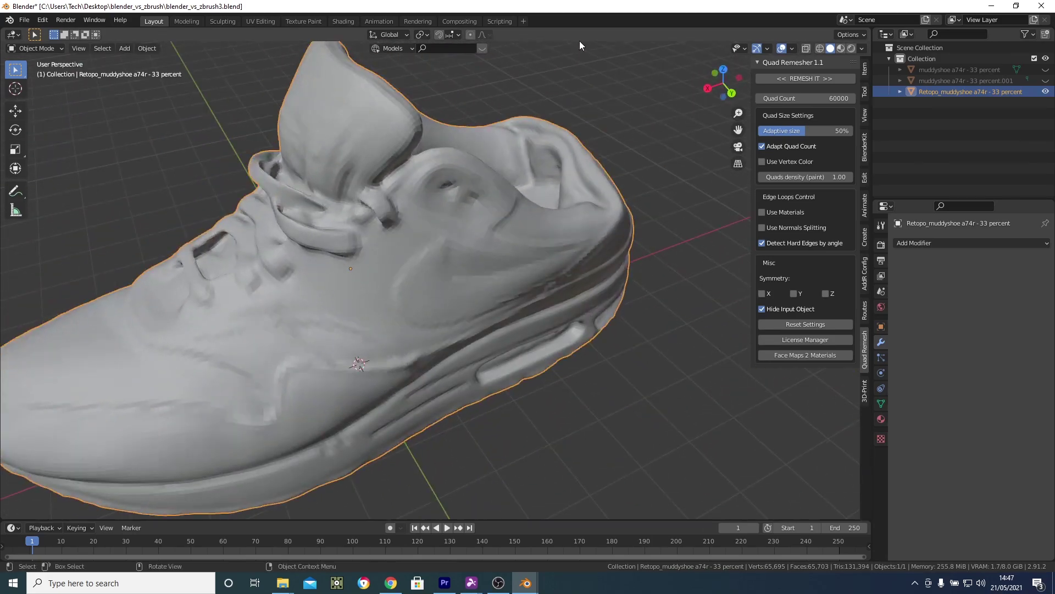
# - Turn on the wireframe overlay and examine the quad flow on the retopologised shoe
pyautogui.click(792, 48)
pyautogui.click(724, 234)
pyautogui.moveTo(632, 244); pyautogui.dragTo(476, 318, button='middle')
pyautogui.scroll(8, 485, 320)
pyautogui.scroll(-3, 430, 301)
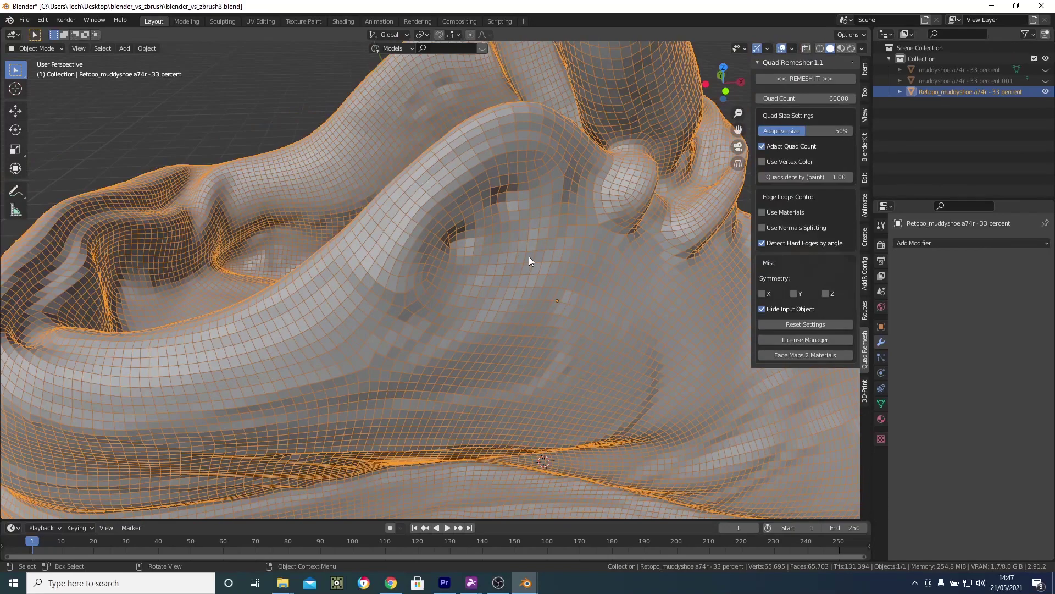
pyautogui.moveTo(529, 256); pyautogui.dragTo(331, 309, button='middle')
pyautogui.scroll(-5, 505, 262)
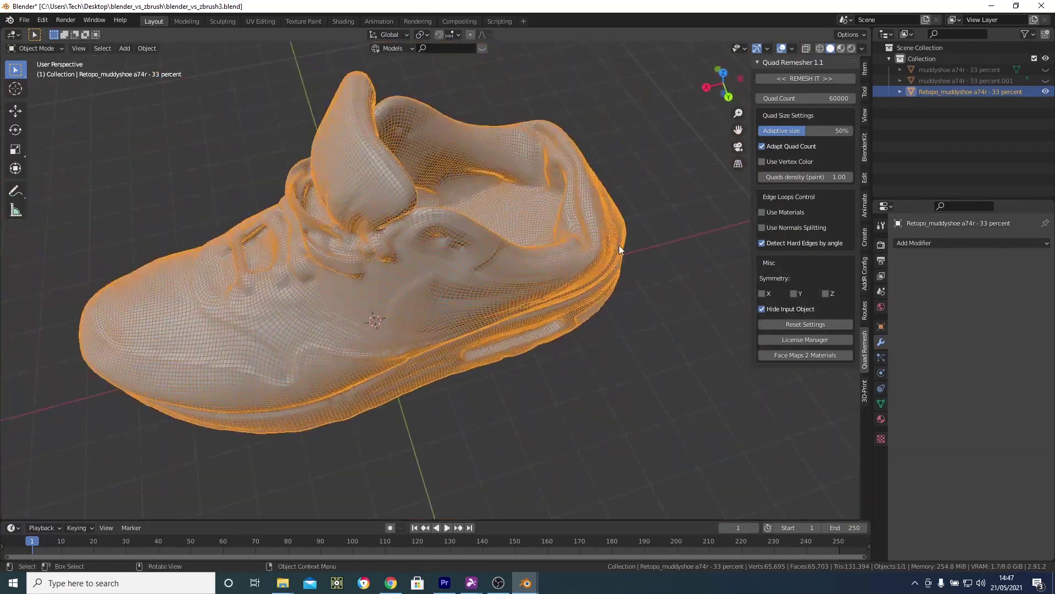
# - Unhide the duplicate shoe, hide the retopologised shoe and select the duplicate
pyautogui.click(1045, 81)
pyautogui.click(1045, 92)
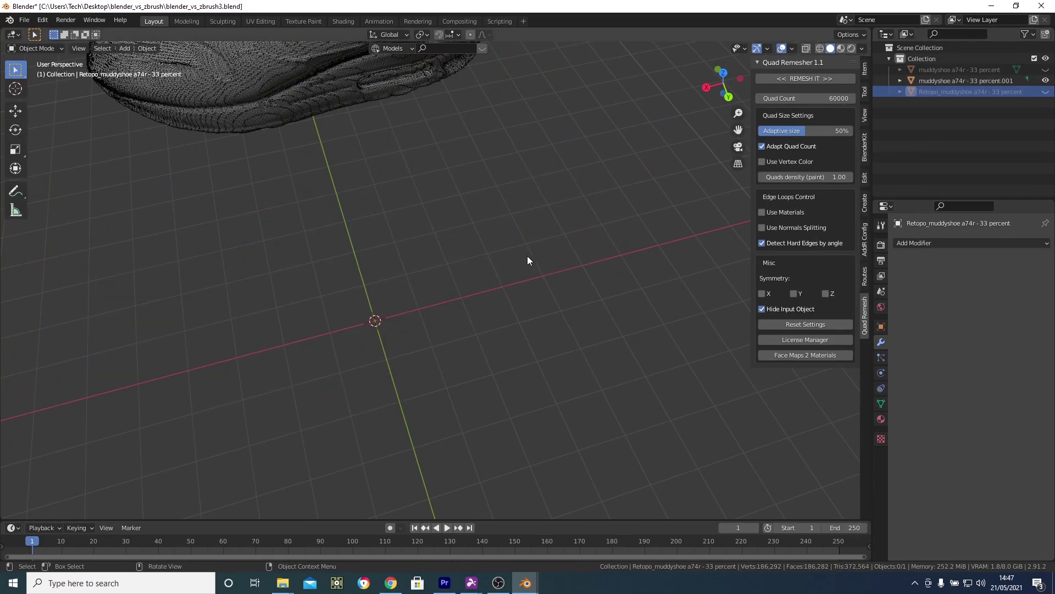
pyautogui.moveTo(483, 188); pyautogui.dragTo(603, 325, button='middle')
pyautogui.press('a')
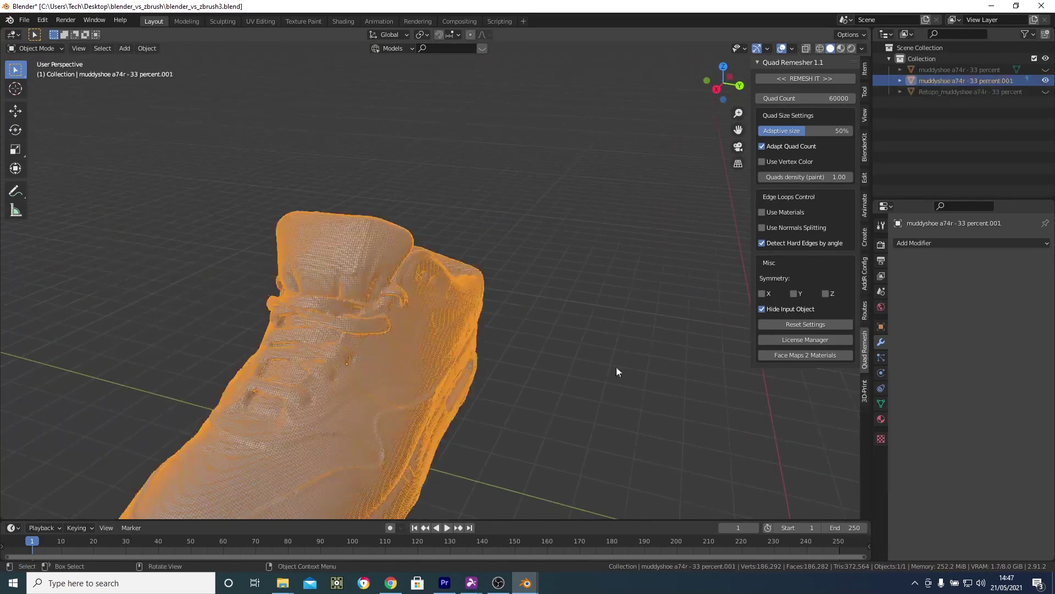
# - Run QuadriFlow Remesh on the duplicate shoe with the number of faces set to 60000
pyautogui.click(881, 418)
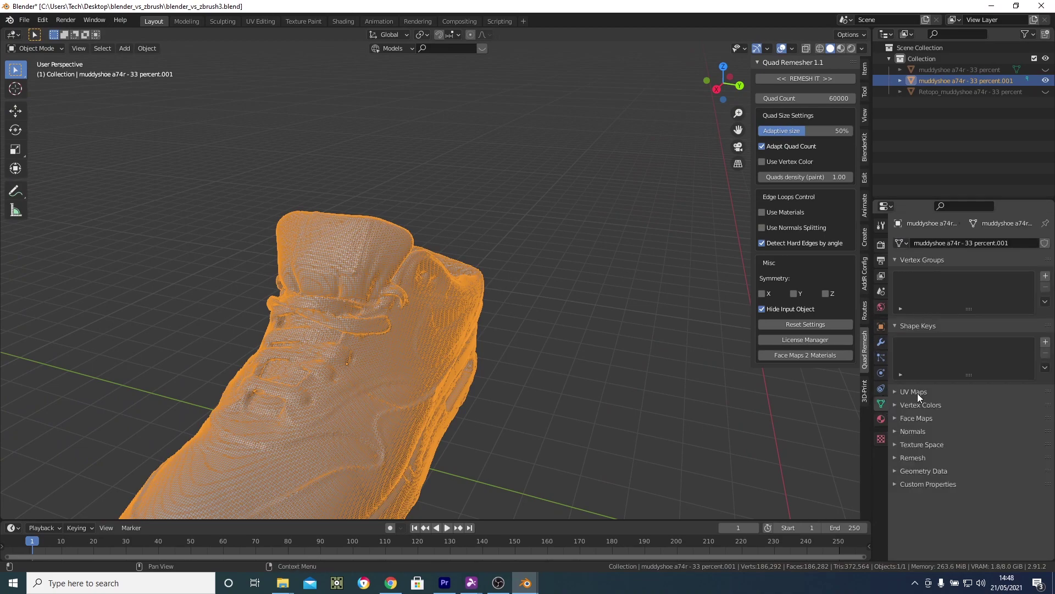
pyautogui.click(896, 458)
pyautogui.click(1022, 475)
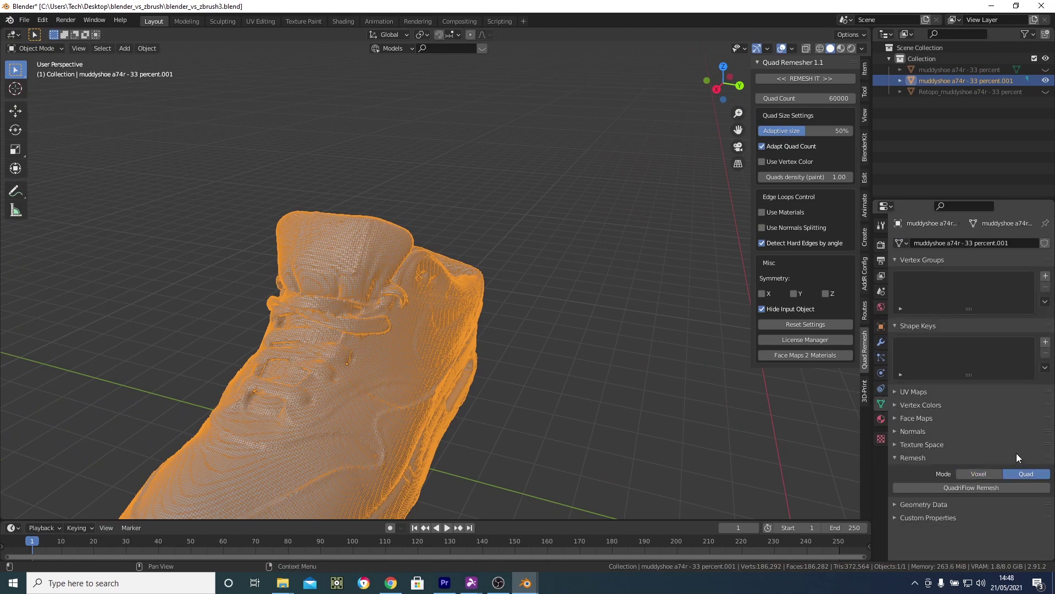
pyautogui.moveTo(715, 440); pyautogui.dragTo(625, 368, button='middle')
pyautogui.click(952, 490)
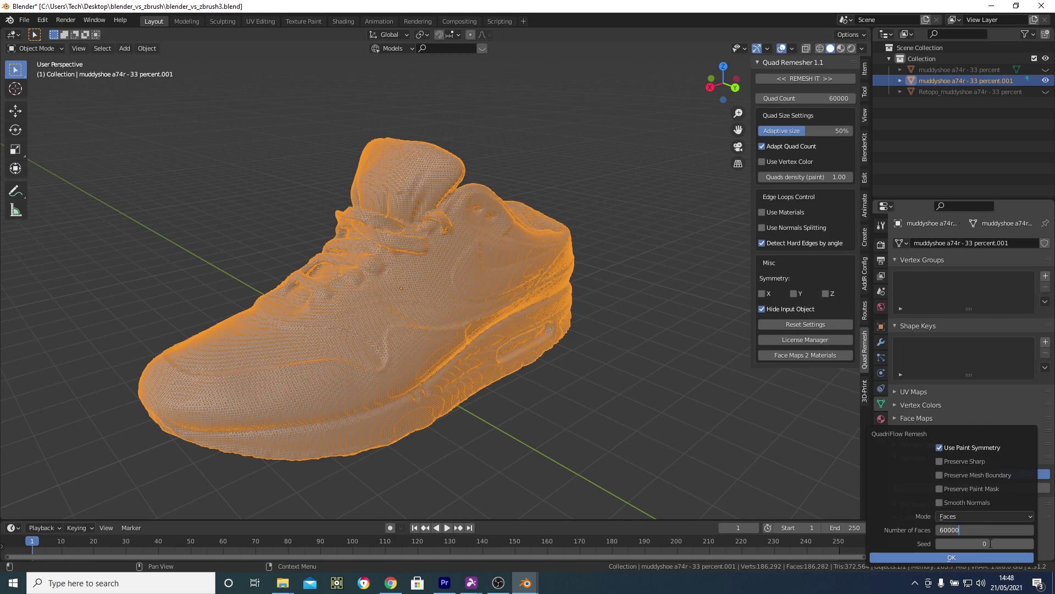
pyautogui.click(940, 558)
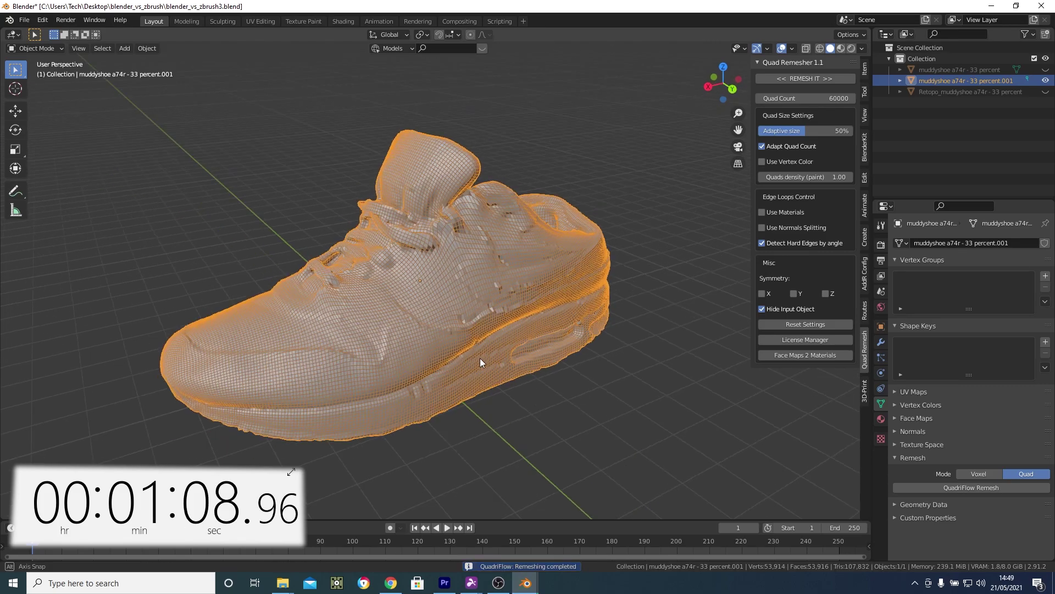
# - Examine the QuadriFlow shoe's wireframe around the laces, side panel and sole
pyautogui.scroll(3, 486, 333)
pyautogui.scroll(-5, 470, 348)
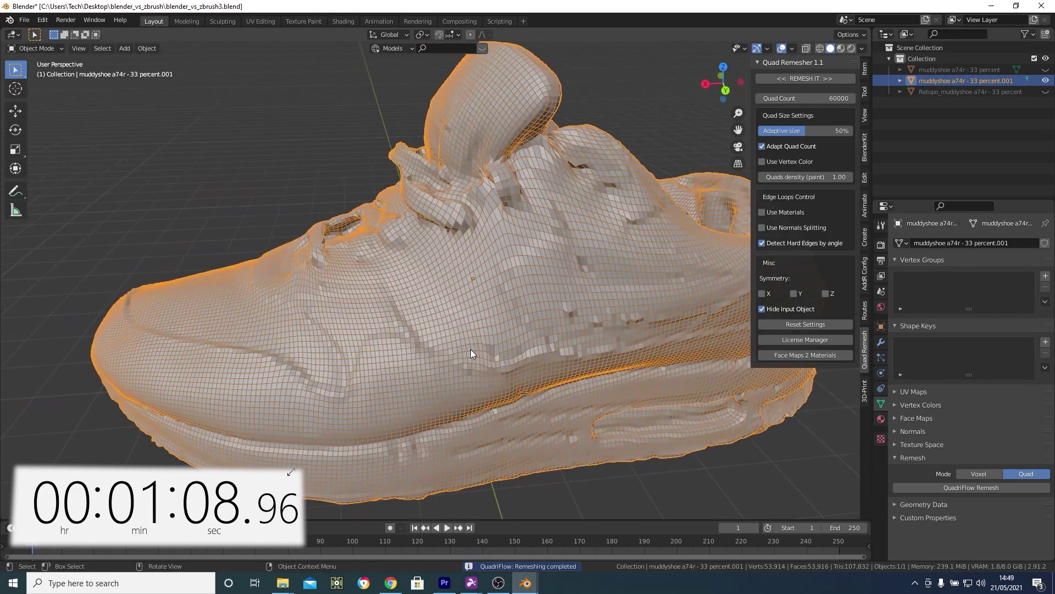
pyautogui.moveTo(491, 348); pyautogui.dragTo(516, 374, button='middle')
pyautogui.scroll(4, 514, 330)
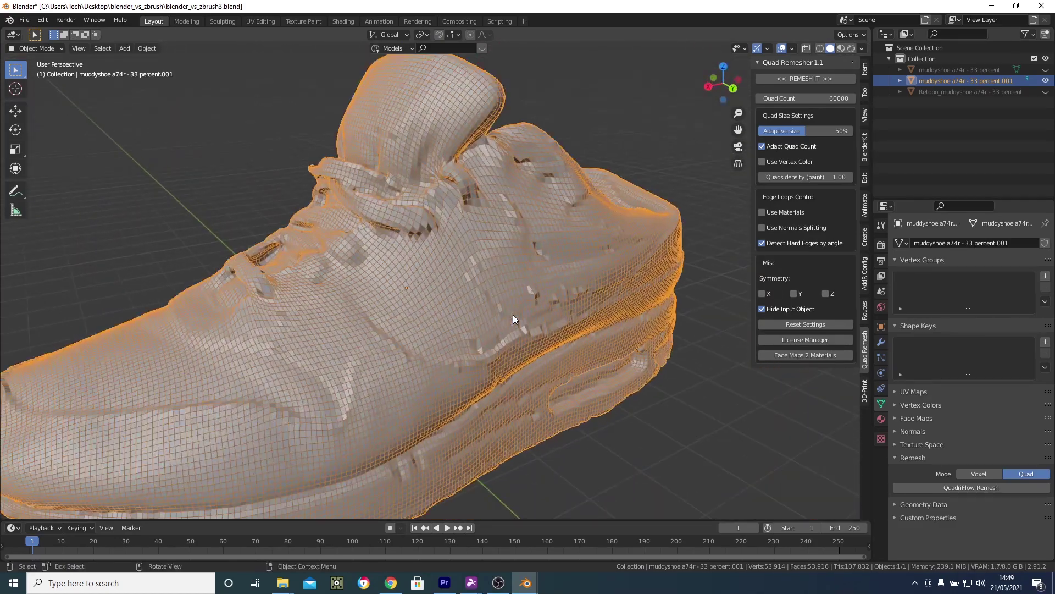
pyautogui.scroll(-3, 585, 291)
pyautogui.moveTo(513, 285); pyautogui.dragTo(425, 301, button='middle')
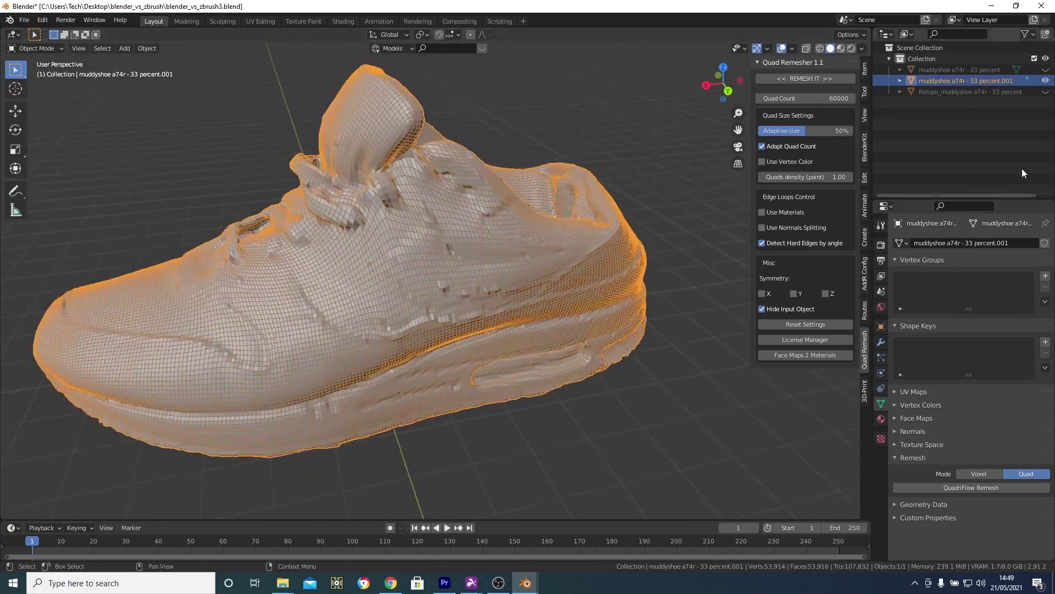
# - Unhide the Quad Remesher shoe and compare its wireframe with the QuadriFlow shoe's
pyautogui.click(1046, 92)
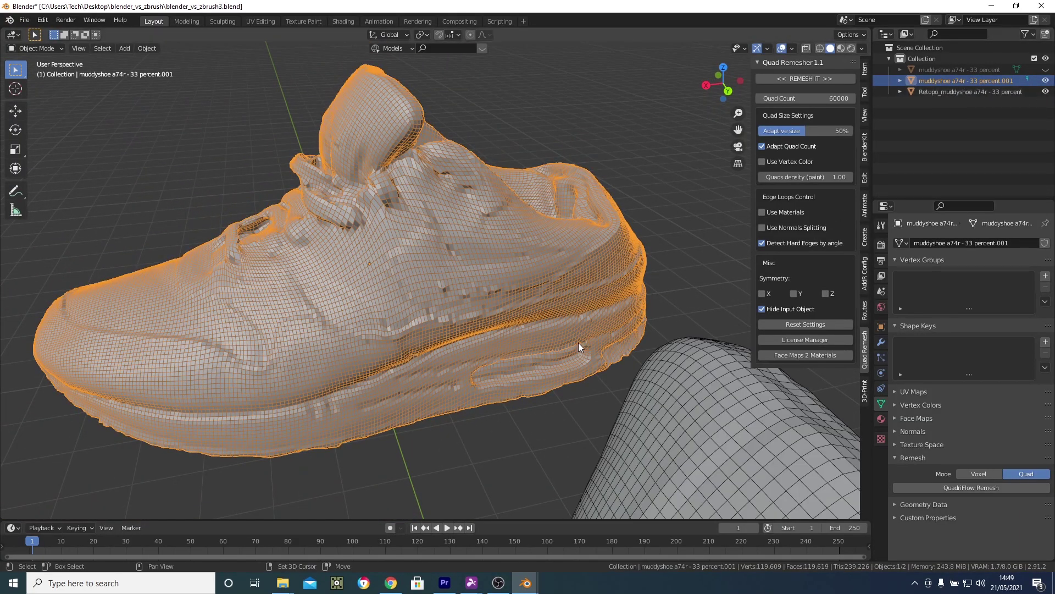
pyautogui.scroll(-5, 578, 342)
pyautogui.scroll(5, 500, 347)
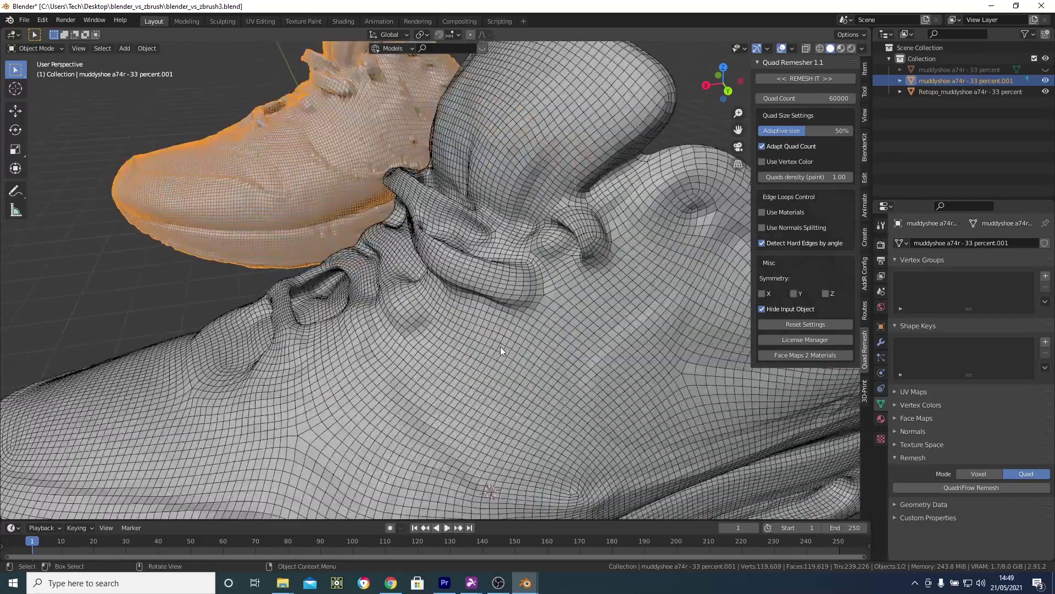
pyautogui.moveTo(500, 347)
pyautogui.mouseDown(button='middle')
pyautogui.moveTo(487, 296)
pyautogui.moveTo(507, 361)
pyautogui.mouseUp(button='middle')
pyautogui.scroll(-5, 407, 324)
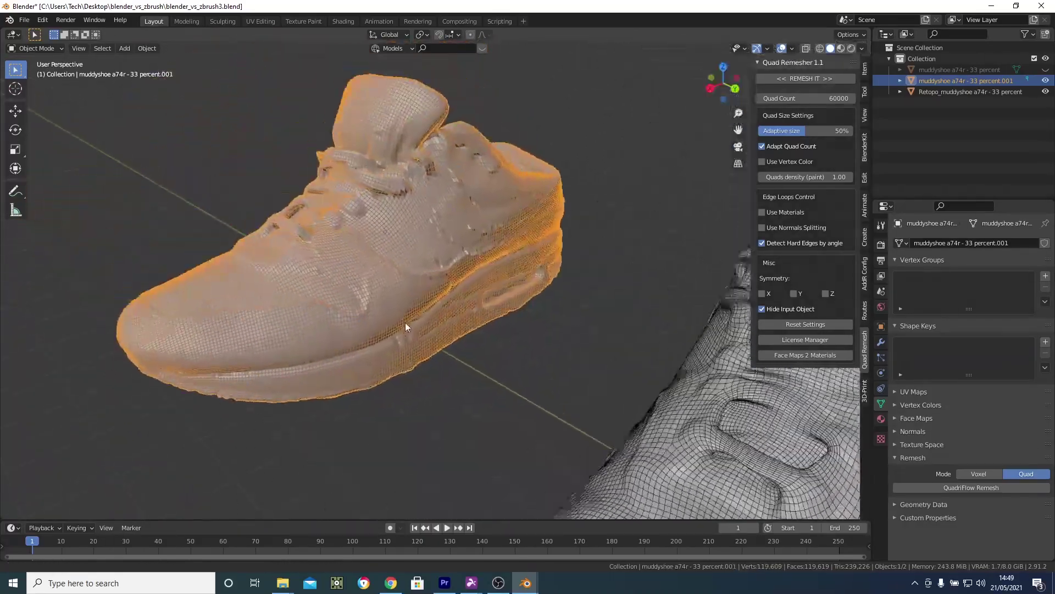
pyautogui.moveTo(407, 323); pyautogui.dragTo(406, 301, button='middle')
pyautogui.hotkey('alt', 'a')
pyautogui.click(427, 302)
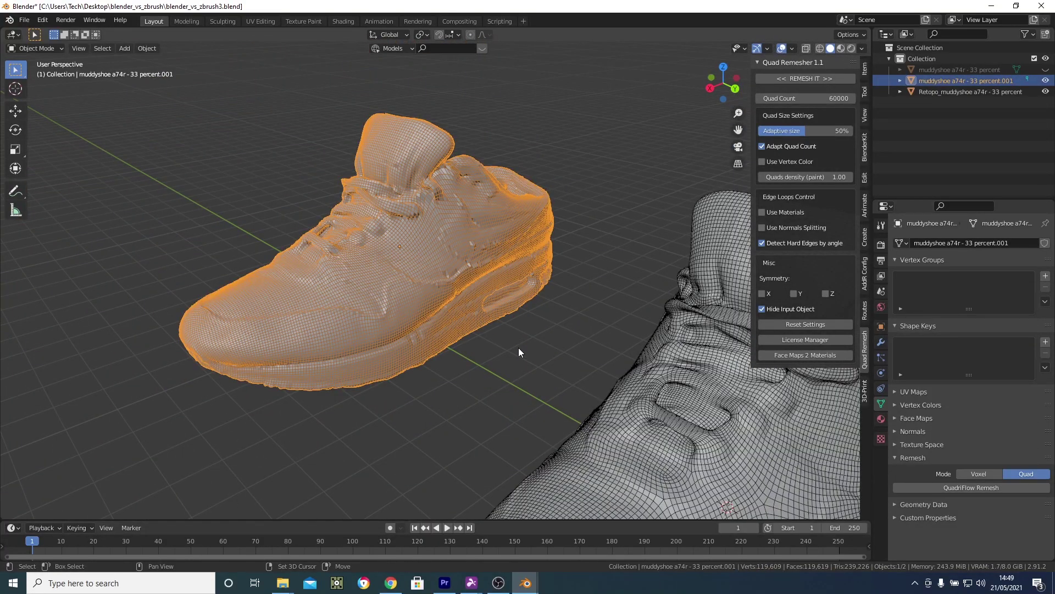
# - Examine the side and sole details of the QuadriFlow shoe up close and compare them with the Quad Remesher shoe
pyautogui.moveTo(518, 347); pyautogui.dragTo(470, 341, button='middle')
pyautogui.scroll(-4, 405, 319)
pyautogui.scroll(5, 427, 345)
pyautogui.moveTo(260, 292); pyautogui.dragTo(306, 275, button='middle')
pyautogui.scroll(2, 183, 498)
pyautogui.scroll(-5, 384, 371)
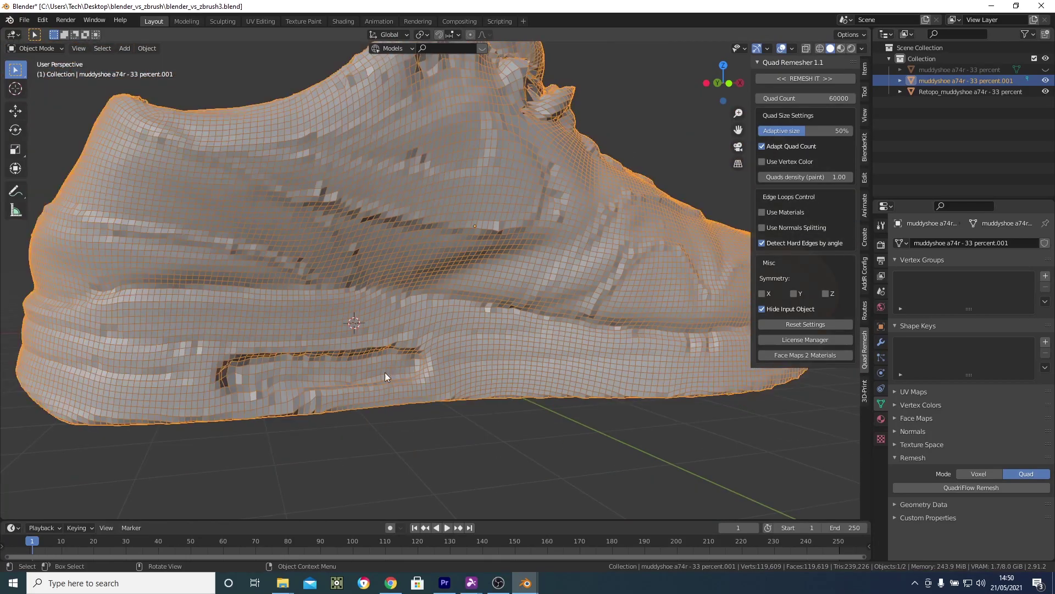
pyautogui.moveTo(385, 371); pyautogui.dragTo(599, 246, button='middle')
pyautogui.keyDown('shift'); pyautogui.moveTo(118, 381); pyautogui.dragTo(273, 280, button='middle'); pyautogui.keyUp('shift')
pyautogui.scroll(-2, 340, 273)
pyautogui.scroll(-5, 318, 279)
pyautogui.scroll(5, 269, 280)
pyautogui.keyDown('shift'); pyautogui.moveTo(133, 338); pyautogui.dragTo(460, 358, button='middle'); pyautogui.keyUp('shift')
pyautogui.scroll(-5, 528, 322)
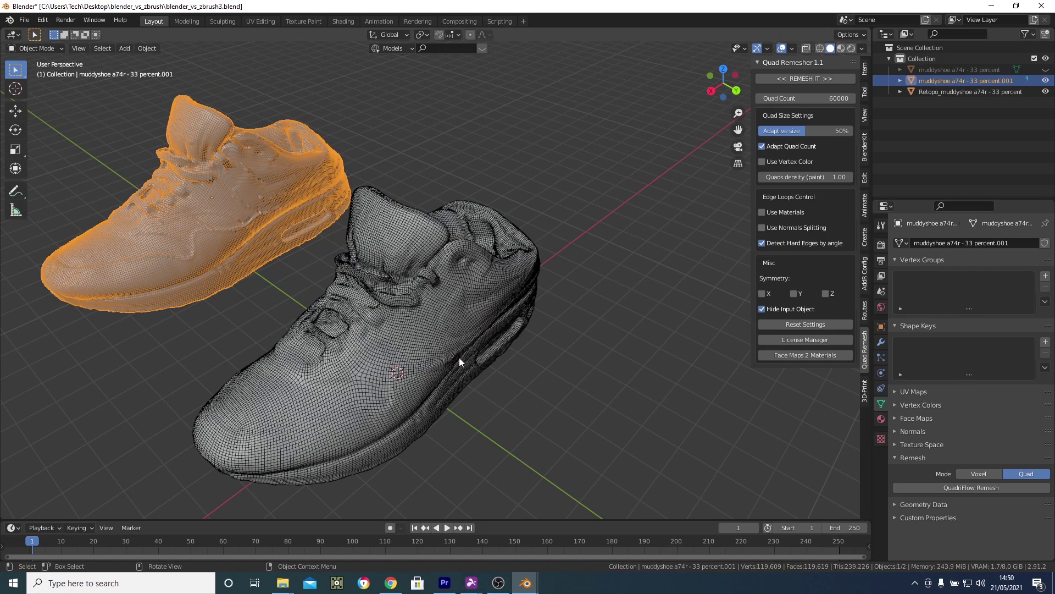
# - Clear the selection and examine the wireframes of both remeshed shoes from several angles
pyautogui.click(510, 388)
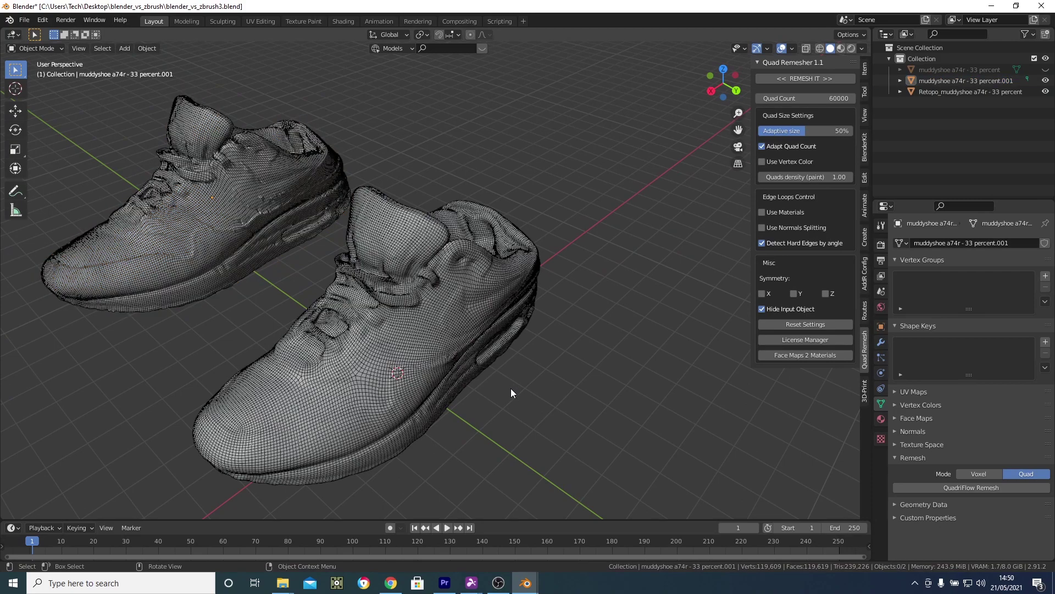
pyautogui.moveTo(341, 331); pyautogui.dragTo(384, 311, button='middle')
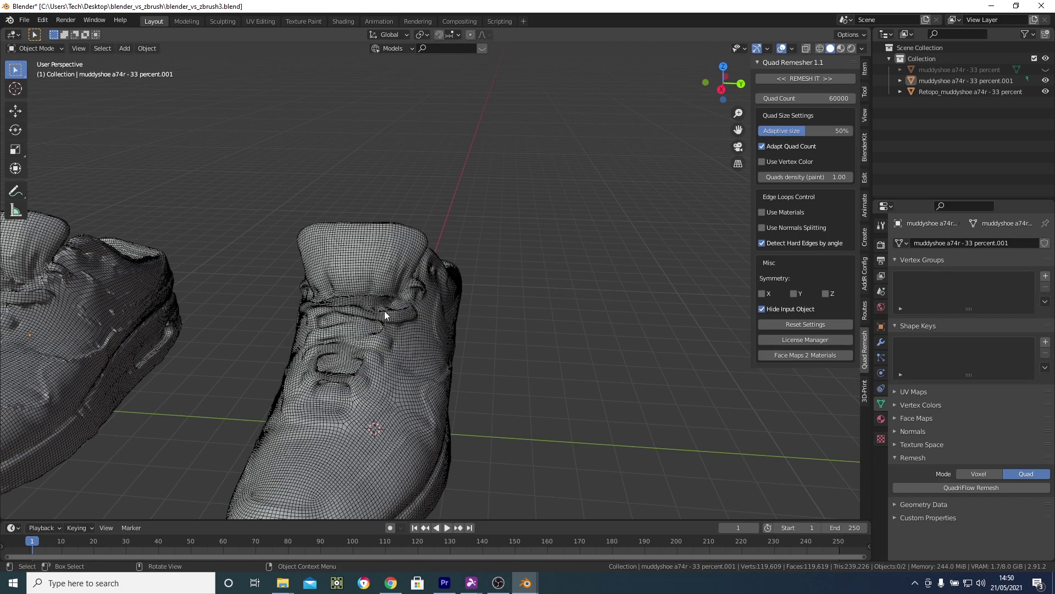
pyautogui.scroll(-3, 384, 311)
pyautogui.scroll(3, 384, 311)
pyautogui.scroll(-3, 457, 276)
pyautogui.moveTo(456, 275)
pyautogui.mouseDown(button='middle')
pyautogui.moveTo(424, 277)
pyautogui.moveTo(476, 258)
pyautogui.moveTo(454, 265)
pyautogui.mouseUp(button='middle')
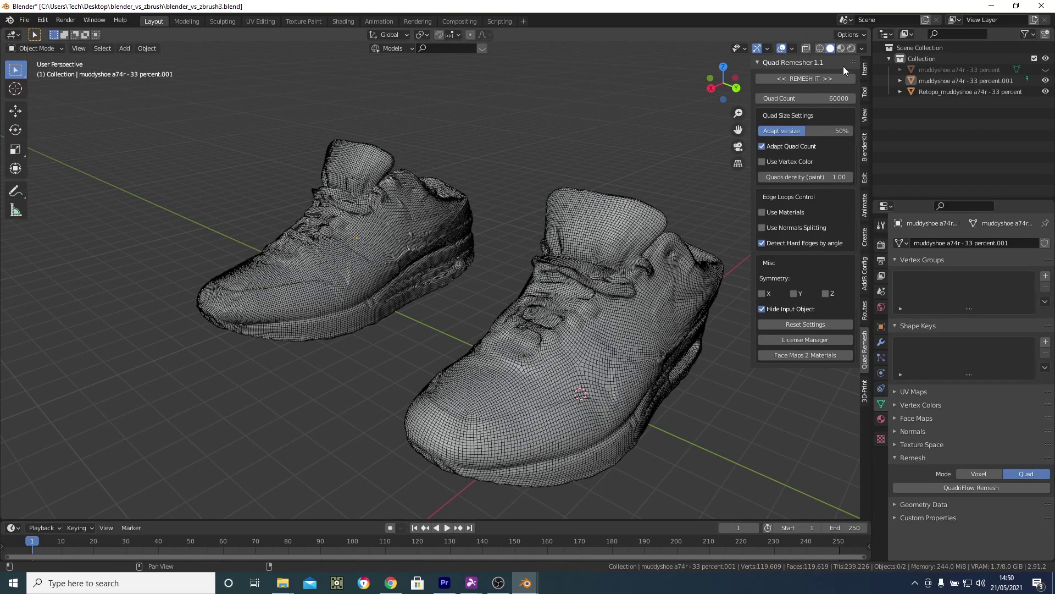
# - Turn off the wireframe overlay and compare the two remeshed shoes' shaded surfaces
pyautogui.click(792, 49)
pyautogui.click(723, 236)
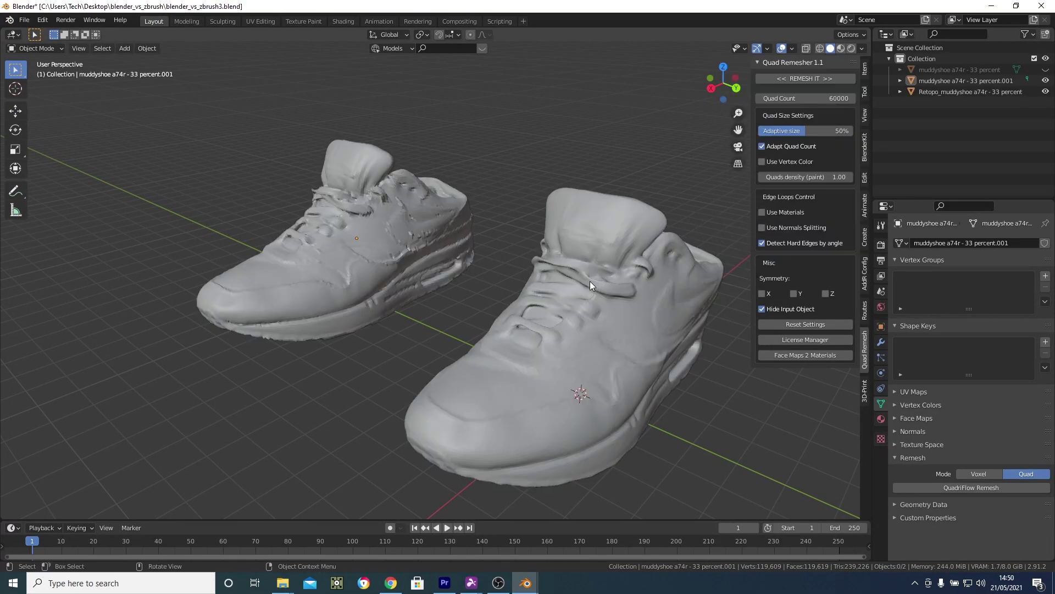
pyautogui.moveTo(589, 282); pyautogui.dragTo(455, 253, button='middle')
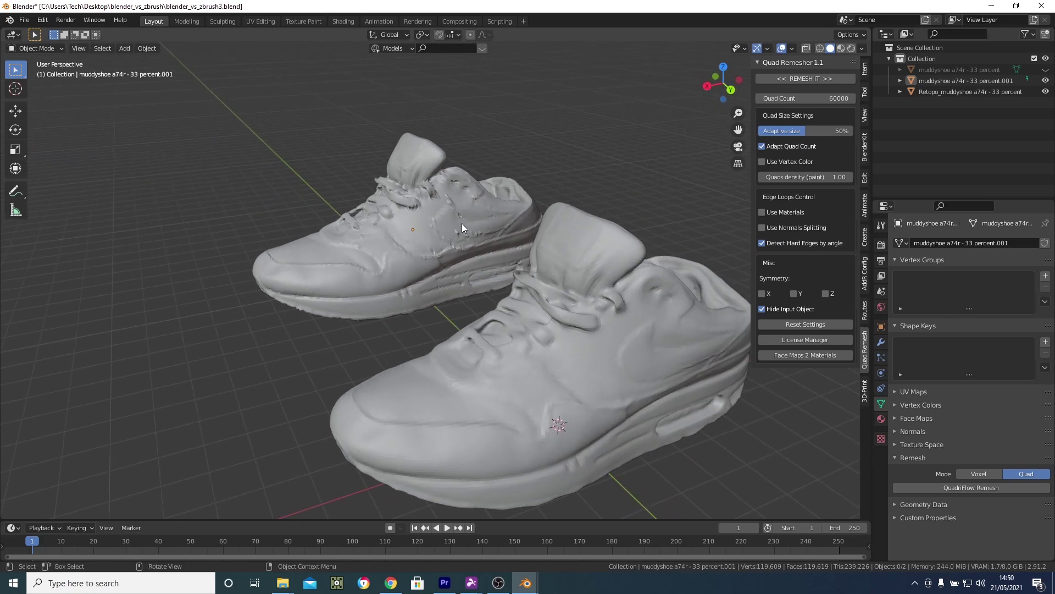
pyautogui.moveTo(610, 363); pyautogui.dragTo(306, 238, button='middle')
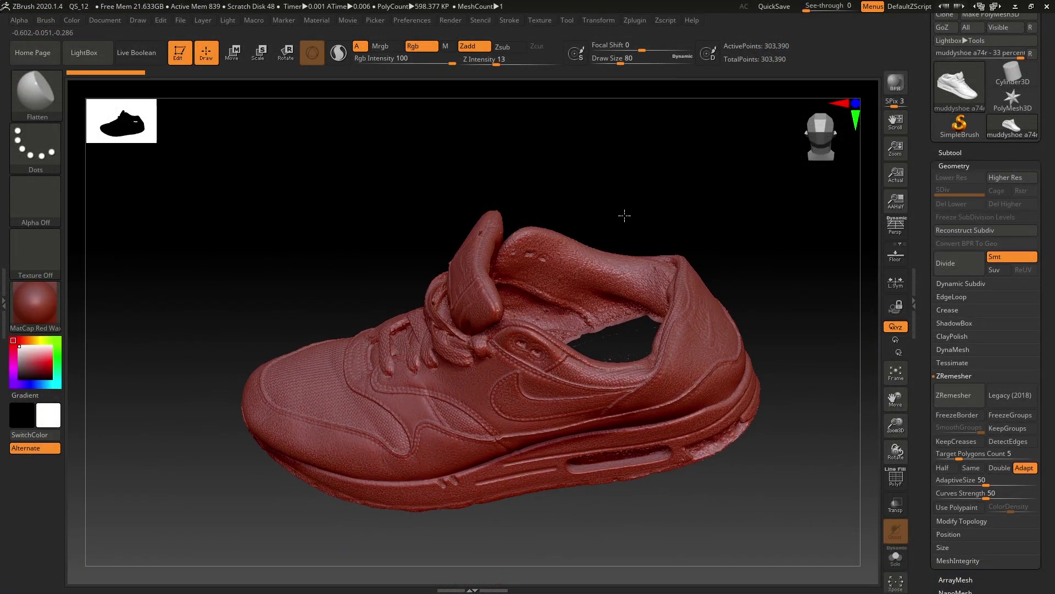
# - Remesh the decimated shoe with DynaMesh at resolution 304 and turn it around to check the result
pyautogui.moveTo(624, 214); pyautogui.dragTo(650, 215)
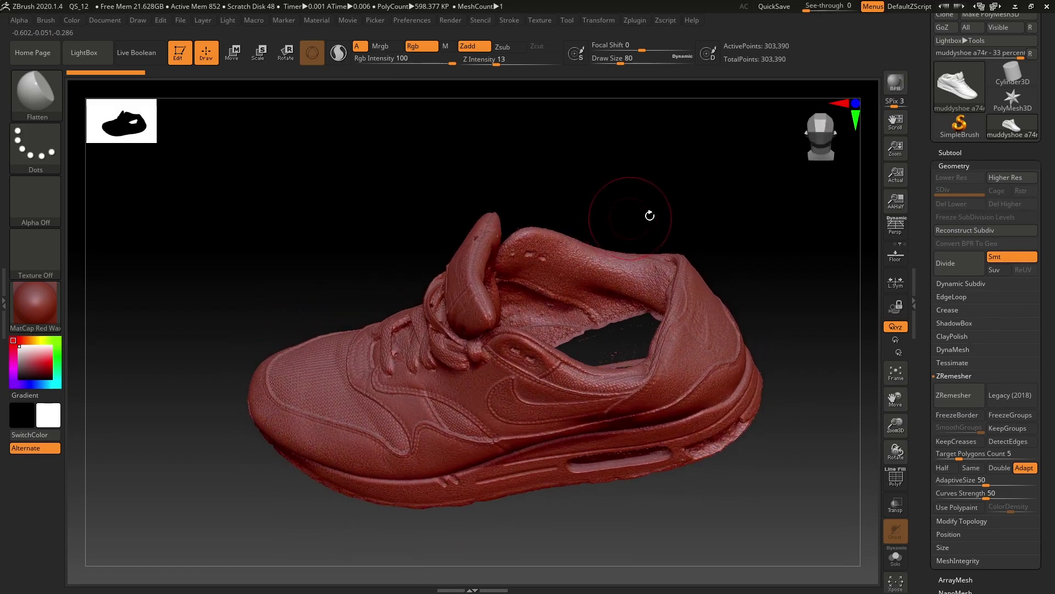
pyautogui.click(949, 351)
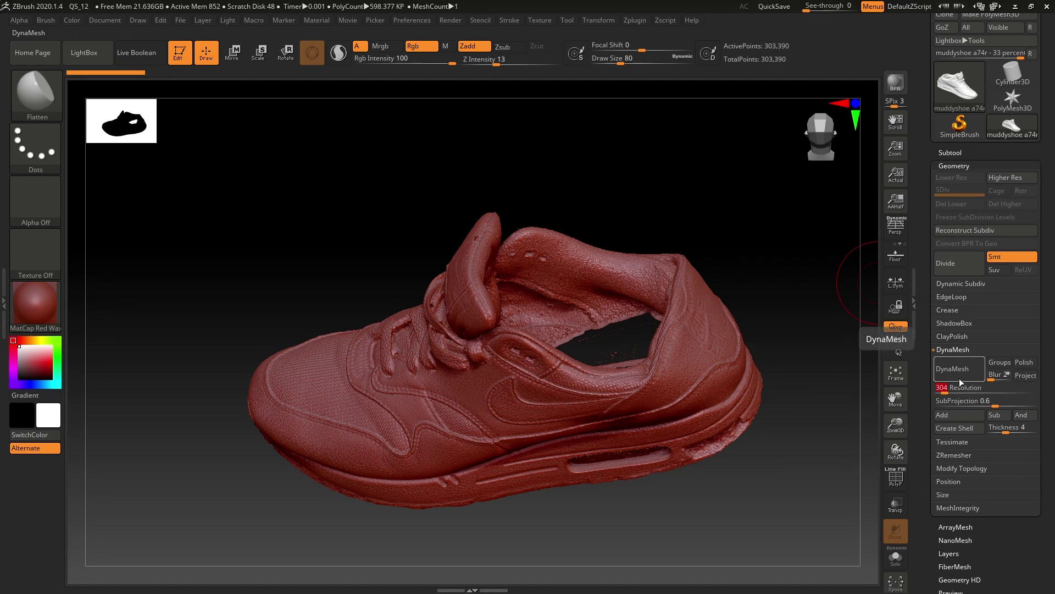
pyautogui.click(958, 374)
pyautogui.moveTo(731, 297); pyautogui.dragTo(307, 266)
pyautogui.moveTo(388, 187); pyautogui.dragTo(355, 300)
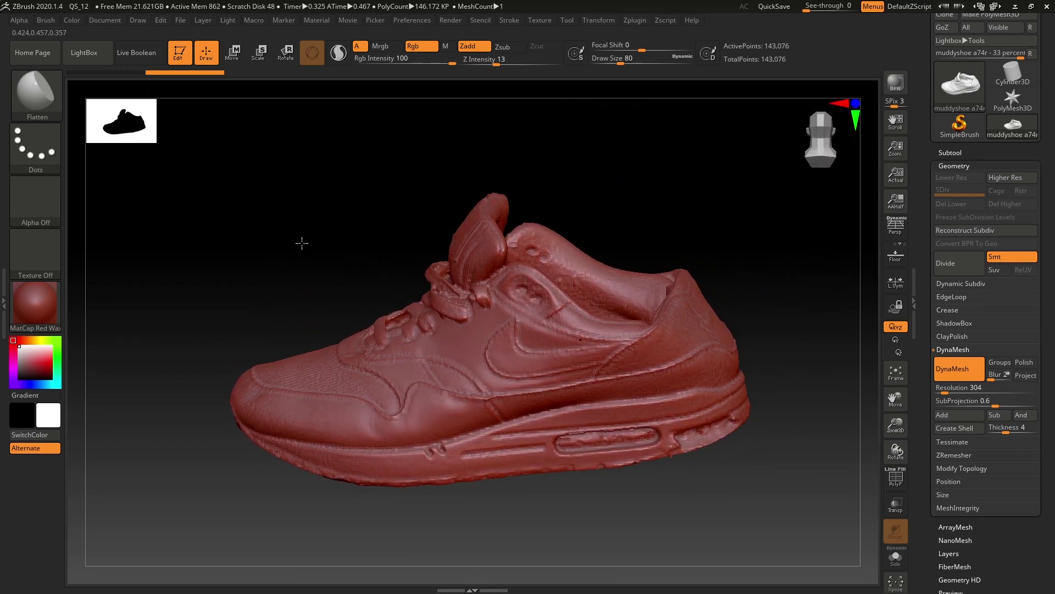
# - Show the polygon wireframe on the DynaMesh shoe and examine its topology from several angles
pyautogui.moveTo(302, 242); pyautogui.dragTo(655, 154)
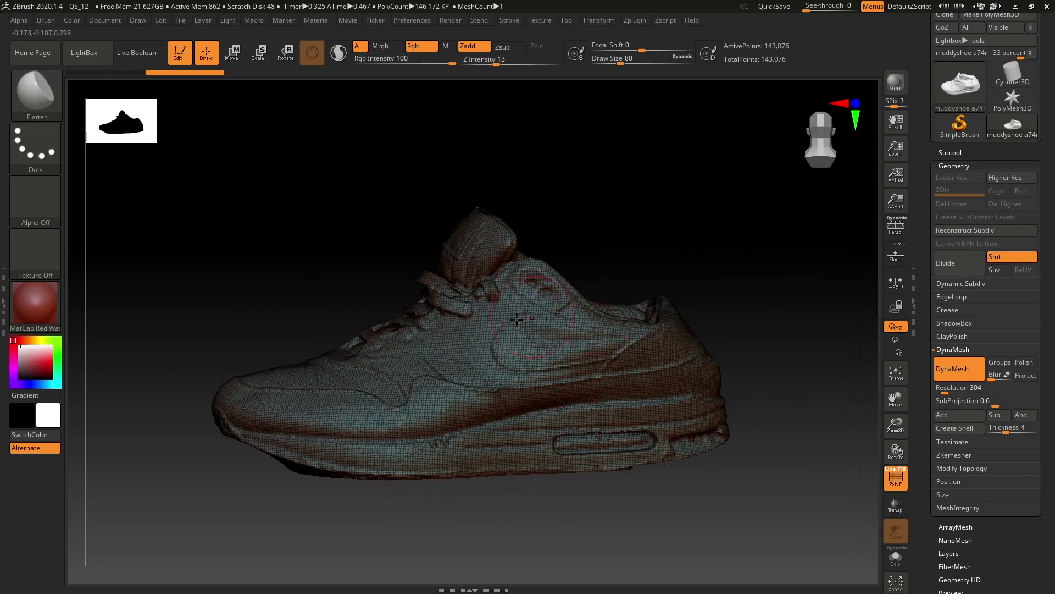
pyautogui.moveTo(481, 335)
pyautogui.keyDown('ctrl'); pyautogui.mouseDown(button='right')
pyautogui.moveTo(624, 576)
pyautogui.moveTo(565, 442)
pyautogui.moveTo(496, 338)
pyautogui.mouseUp(button='right'); pyautogui.keyUp('ctrl')
pyautogui.moveTo(482, 377); pyautogui.dragTo(329, 318, button='right')
pyautogui.click(885, 476)
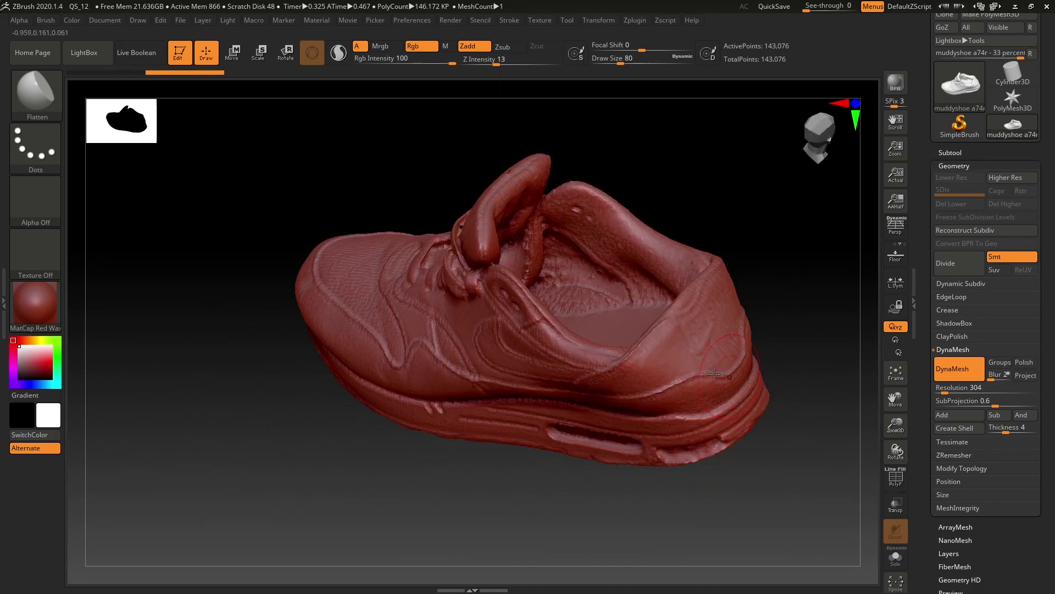
# - Mask the stray geometry inside the shoe's toe cavity, hide and delete it, and update the DynaMesh to close the hole
pyautogui.moveTo(687, 417); pyautogui.dragTo(585, 329, button='right')
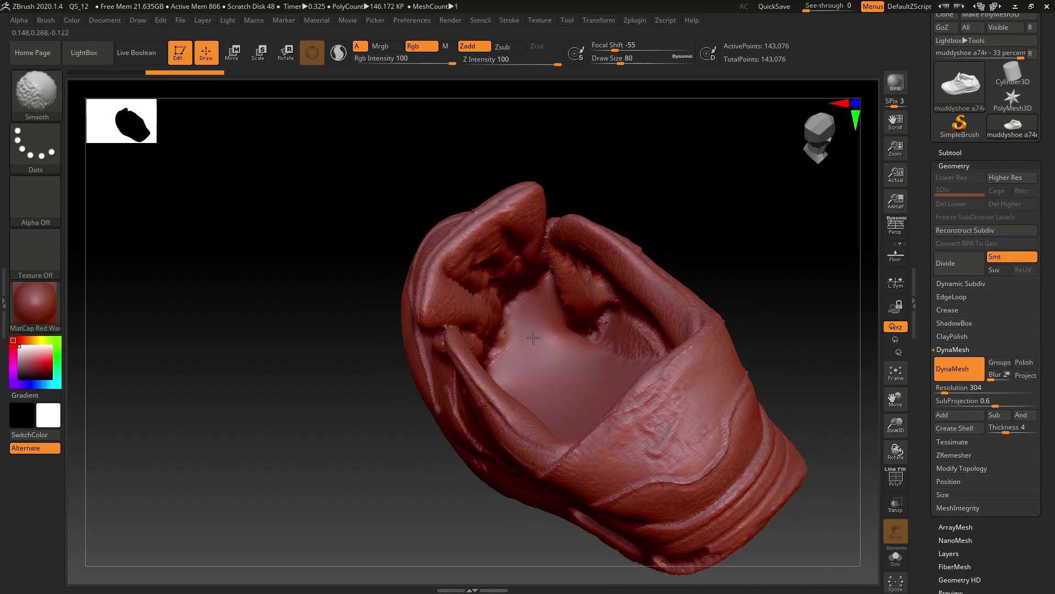
pyautogui.keyDown('ctrl'); pyautogui.moveTo(526, 345); pyautogui.dragTo(605, 297, button='right'); pyautogui.keyUp('ctrl')
pyautogui.keyDown('ctrl'); pyautogui.moveTo(583, 264); pyautogui.dragTo(616, 341); pyautogui.keyUp('ctrl')
pyautogui.click(954, 165)
pyautogui.click(951, 298)
pyautogui.moveTo(925, 231); pyautogui.dragTo(925, 258)
pyautogui.click(958, 326)
pyautogui.keyDown('ctrl'); pyautogui.keyDown('shift'); pyautogui.click(760, 169); pyautogui.keyUp('shift'); pyautogui.keyUp('ctrl')
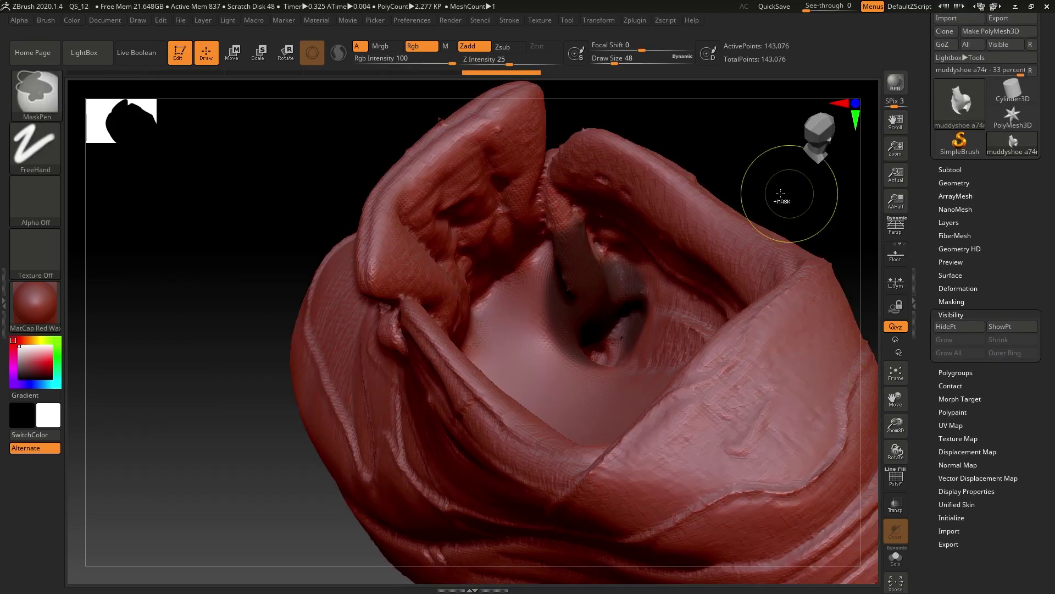
pyautogui.click(959, 325)
pyautogui.click(954, 182)
pyautogui.click(949, 459)
pyautogui.moveTo(278, 200)
pyautogui.keyDown('ctrl'); pyautogui.mouseDown(button='right')
pyautogui.moveTo(245, 180)
pyautogui.moveTo(276, 204)
pyautogui.mouseUp(button='right'); pyautogui.keyUp('ctrl')
pyautogui.press('ctrl')
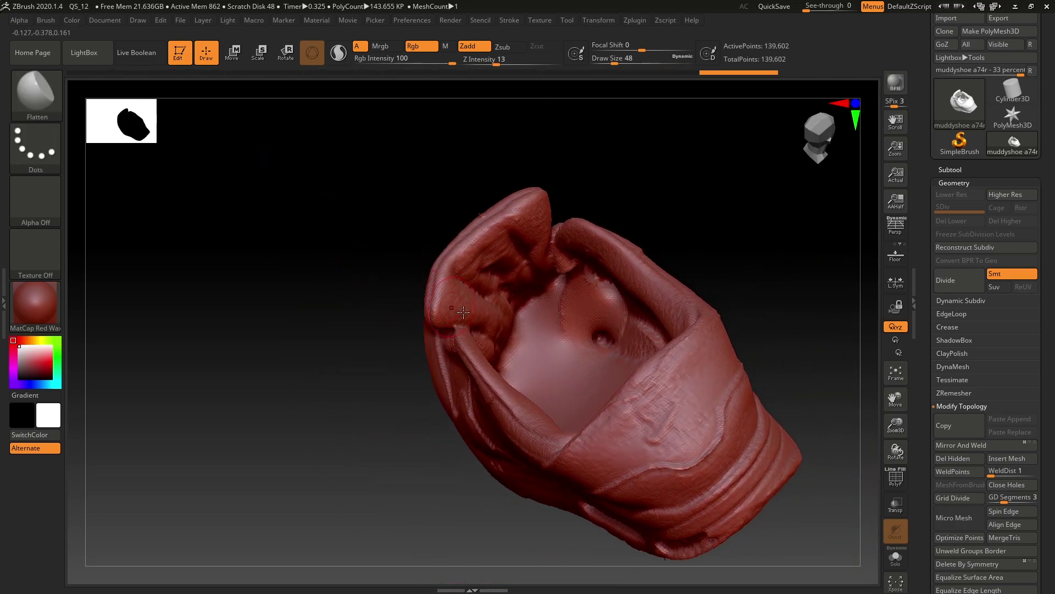
# - Mask the small pit left inside the shoe, delete that patch and update the DynaMesh to seal it
pyautogui.press('shift')
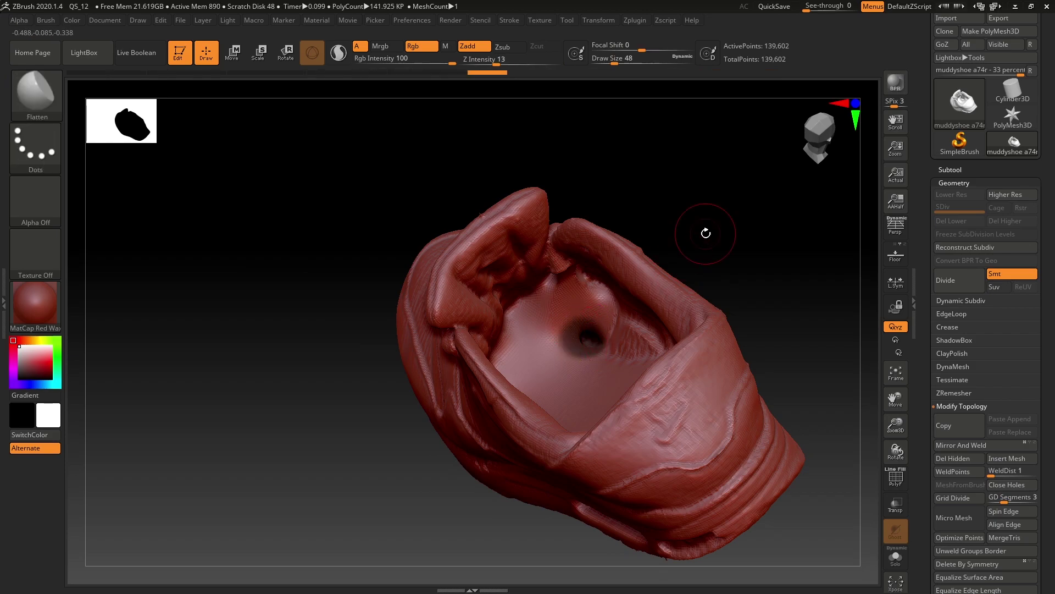
pyautogui.keyDown('ctrl'); pyautogui.click(750, 219); pyautogui.keyUp('ctrl')
pyautogui.moveTo(937, 387); pyautogui.dragTo(938, 11)
pyautogui.click(951, 334)
pyautogui.click(958, 363)
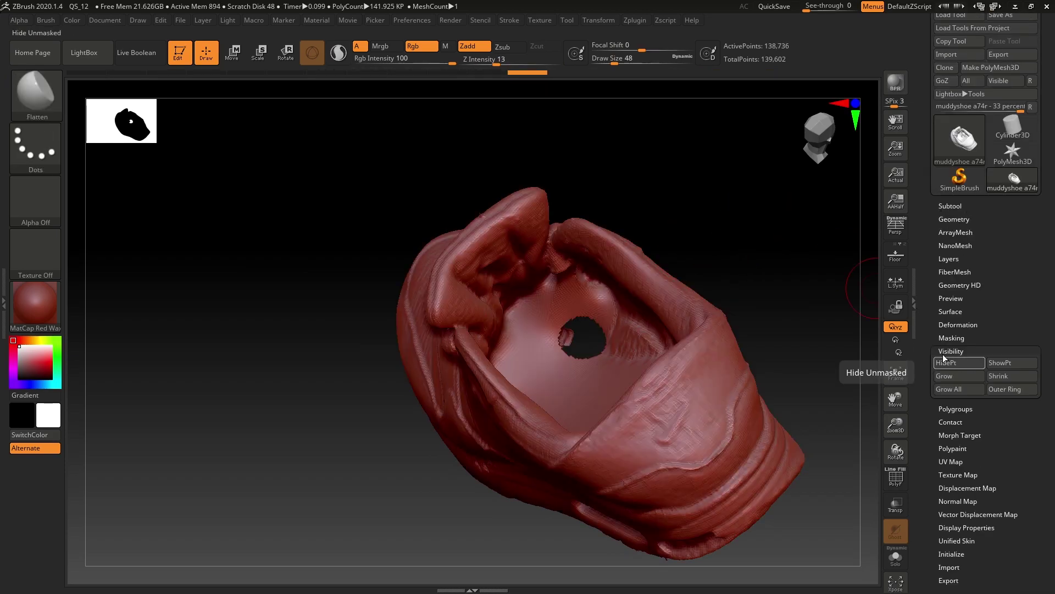
pyautogui.click(954, 219)
pyautogui.click(953, 494)
pyautogui.press('ctrl')
pyautogui.keyDown('ctrl'); pyautogui.click(698, 161); pyautogui.keyUp('ctrl')
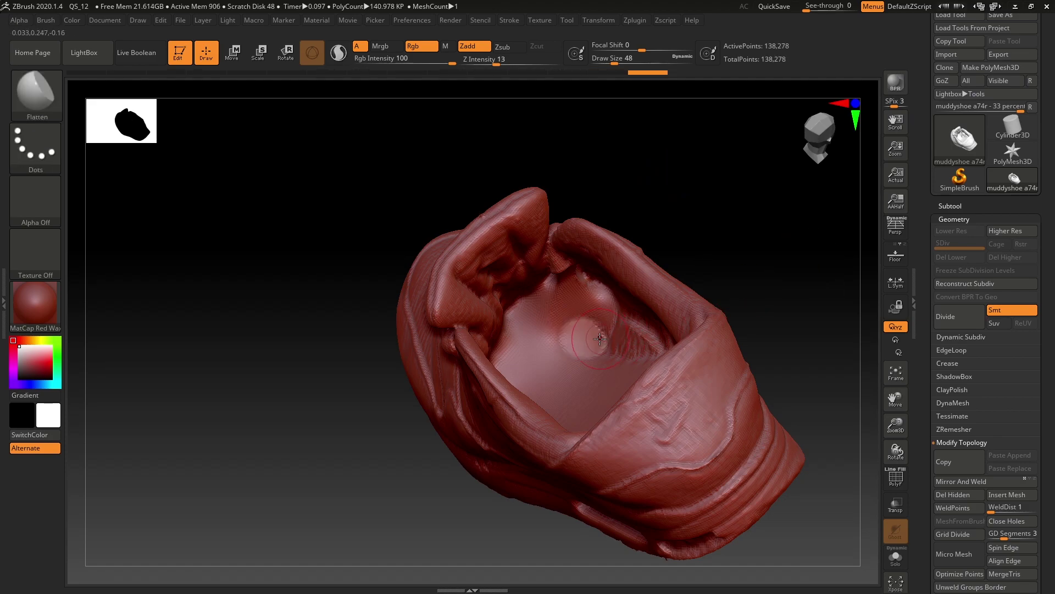
# - Smooth the patched area and build up the shoe's insole with the ClayBuildup brush
pyautogui.moveTo(556, 326)
pyautogui.mouseDown(button='right')
pyautogui.moveTo(518, 364)
pyautogui.moveTo(526, 395)
pyautogui.moveTo(512, 352)
pyautogui.mouseUp(button='right')
pyautogui.click(60, 102)
pyautogui.moveTo(478, 308); pyautogui.dragTo(544, 368)
pyautogui.moveTo(544, 368); pyautogui.dragTo(594, 330, button='right')
pyautogui.moveTo(616, 418); pyautogui.dragTo(674, 498)
pyautogui.moveTo(675, 498); pyautogui.dragTo(621, 451, button='right')
pyautogui.moveTo(560, 439); pyautogui.dragTo(581, 465)
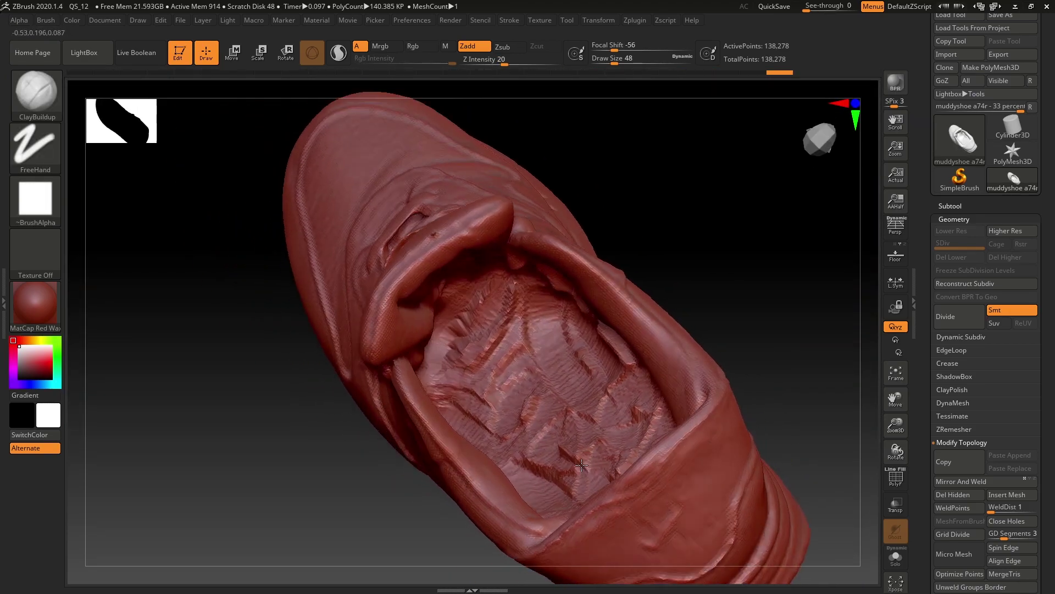
# - Update the DynaMesh after sculpting and smooth the built-up insole toward the toe
pyautogui.keyDown('ctrl'); pyautogui.moveTo(165, 303); pyautogui.dragTo(272, 419); pyautogui.keyUp('ctrl')
pyautogui.moveTo(268, 413); pyautogui.dragTo(323, 431, button='right')
pyautogui.press('shift')
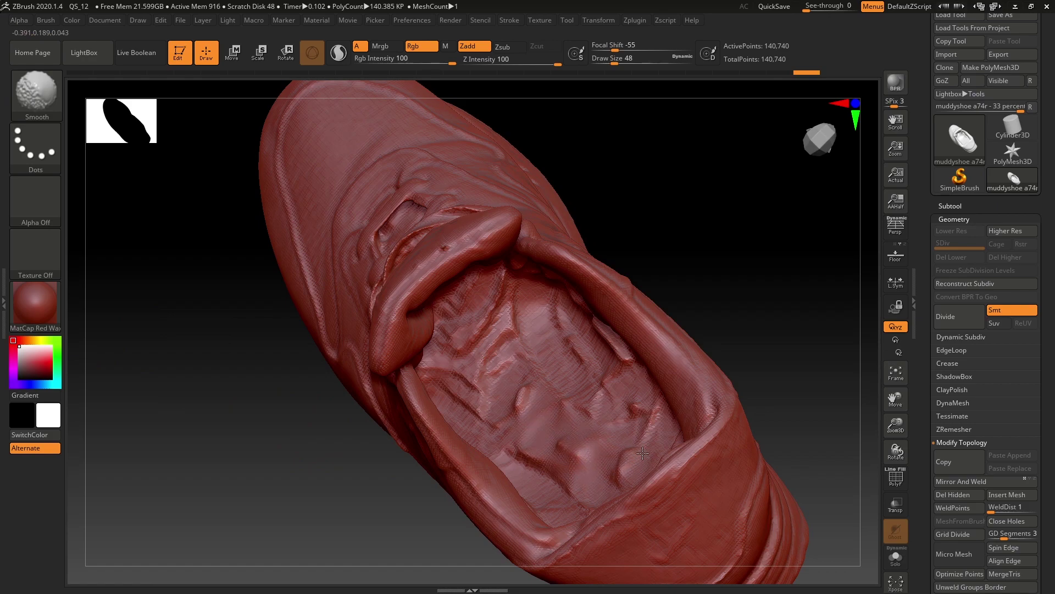
pyautogui.moveTo(480, 361); pyautogui.dragTo(478, 313, button='right')
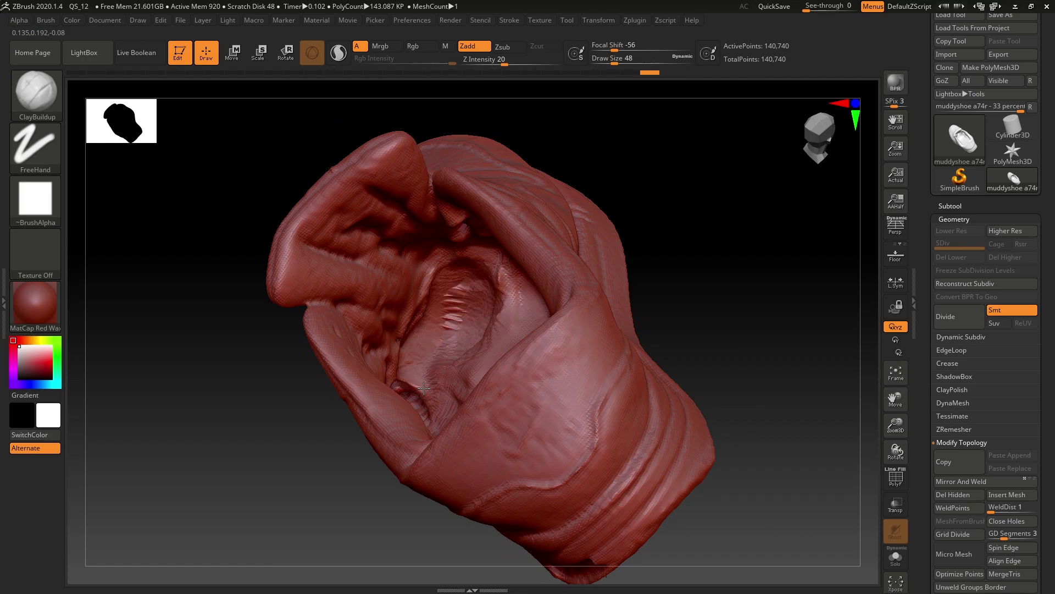
pyautogui.keyDown('ctrl'); pyautogui.moveTo(186, 408); pyautogui.dragTo(291, 496); pyautogui.keyUp('ctrl')
pyautogui.moveTo(418, 363); pyautogui.dragTo(460, 387, button='right')
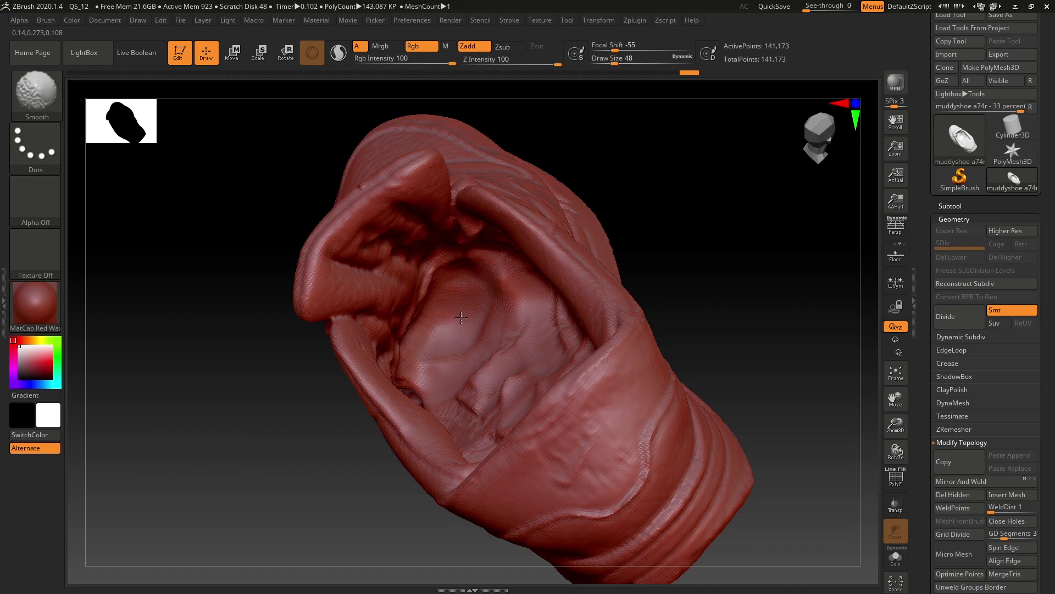
pyautogui.moveTo(219, 337); pyautogui.dragTo(90, 146, button='right')
# - Choose the Flatten brush and even out the bumps on the insole
pyautogui.click(37, 96)
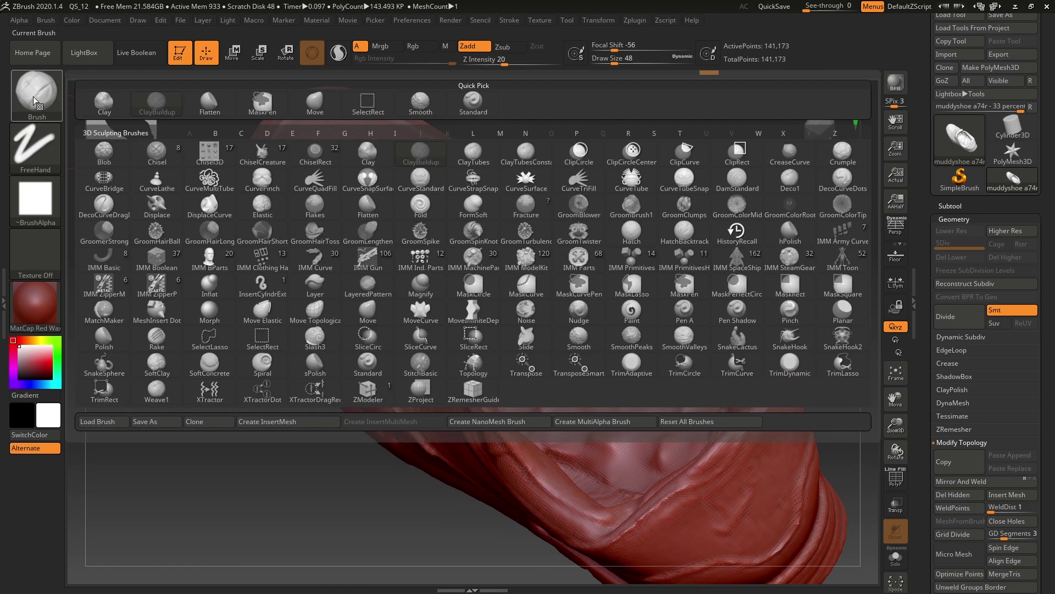
pyautogui.press('b')
pyautogui.press('f')
pyautogui.press('l')
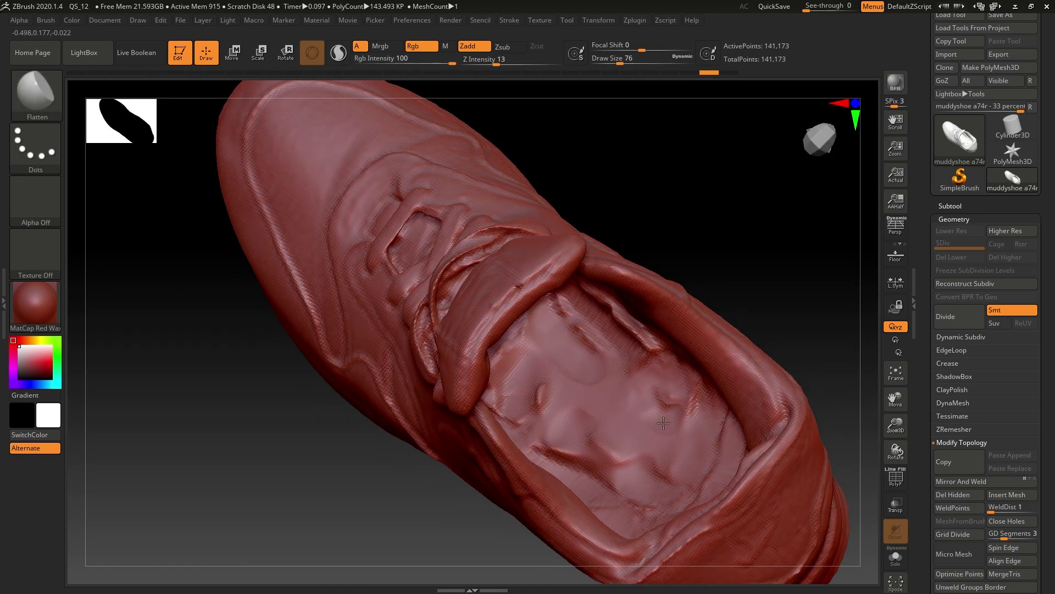
pyautogui.moveTo(616, 403); pyautogui.dragTo(486, 403, button='right')
# - Update the DynaMesh with the wireframe shown on the interior, and hide the wireframe again
pyautogui.hotkey('shift', 'f')
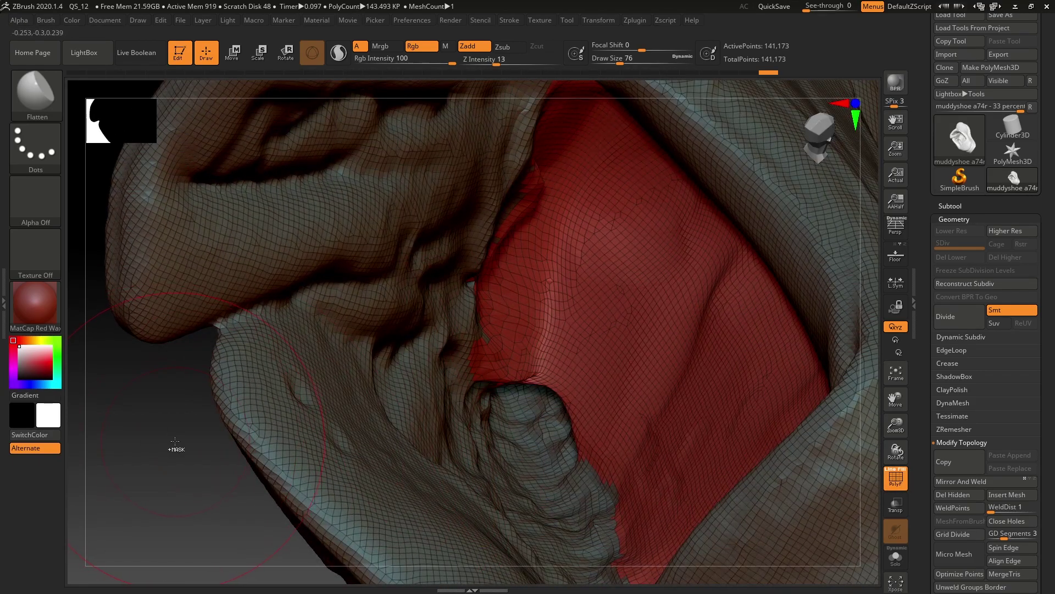
pyautogui.hotkey('ctrl', 'alt')
pyautogui.keyDown('ctrl'); pyautogui.moveTo(209, 500); pyautogui.dragTo(209, 500); pyautogui.keyUp('ctrl')
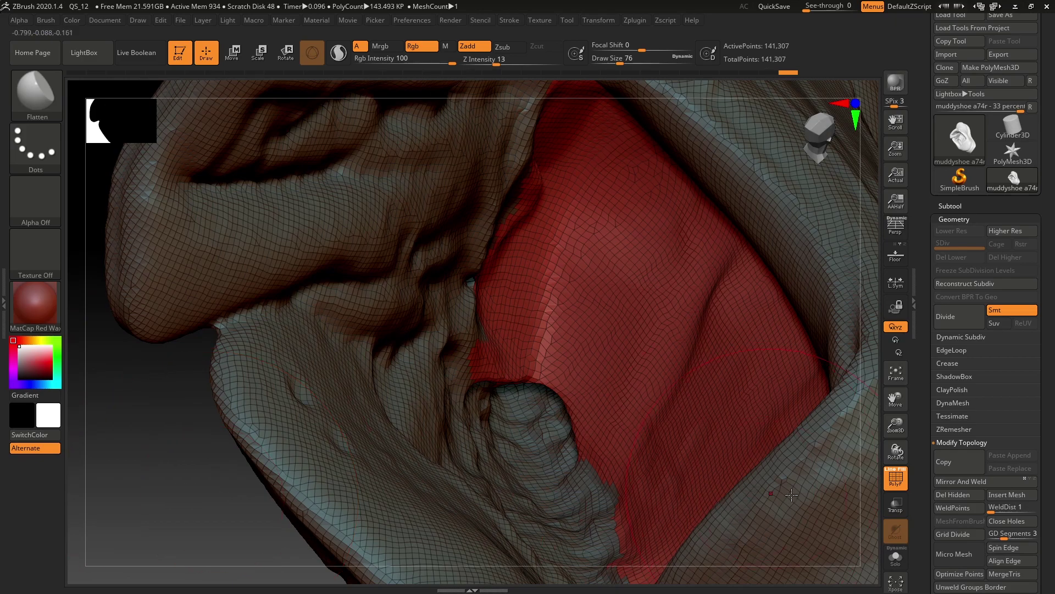
pyautogui.click(897, 485)
# - Delete the leftover rough geometry inside the shoe and flatten the remaining uneven areas
pyautogui.keyDown('ctrl'); pyautogui.moveTo(593, 432); pyautogui.dragTo(570, 397, button='right'); pyautogui.keyUp('ctrl')
pyautogui.click(954, 503)
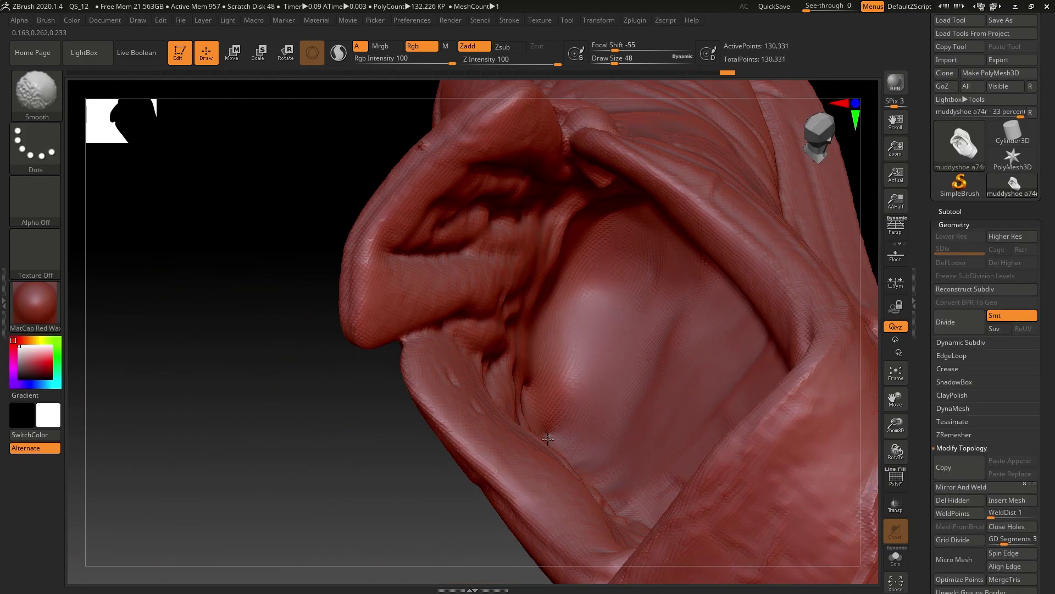
pyautogui.moveTo(572, 280); pyautogui.dragTo(643, 391, button='right')
pyautogui.keyDown('shift'); pyautogui.moveTo(643, 330); pyautogui.dragTo(659, 286); pyautogui.keyUp('shift')
pyautogui.moveTo(659, 286); pyautogui.dragTo(617, 267, button='right')
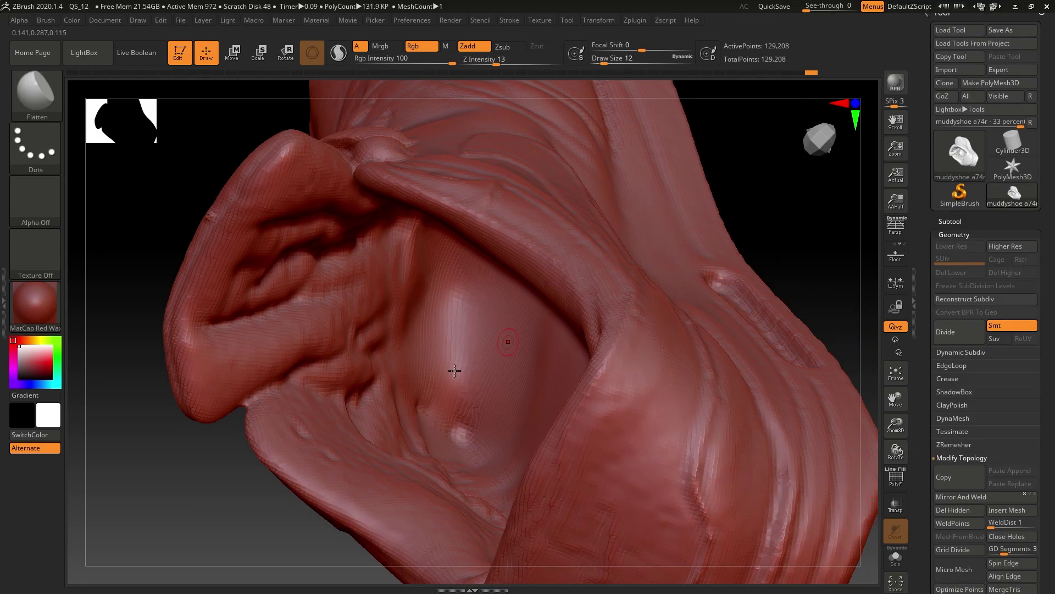
pyautogui.moveTo(452, 370)
pyautogui.keyDown('ctrl'); pyautogui.mouseDown(button='right')
pyautogui.moveTo(709, 285)
pyautogui.moveTo(726, 261)
pyautogui.mouseUp(button='right'); pyautogui.keyUp('ctrl')
pyautogui.moveTo(726, 261); pyautogui.dragTo(500, 450)
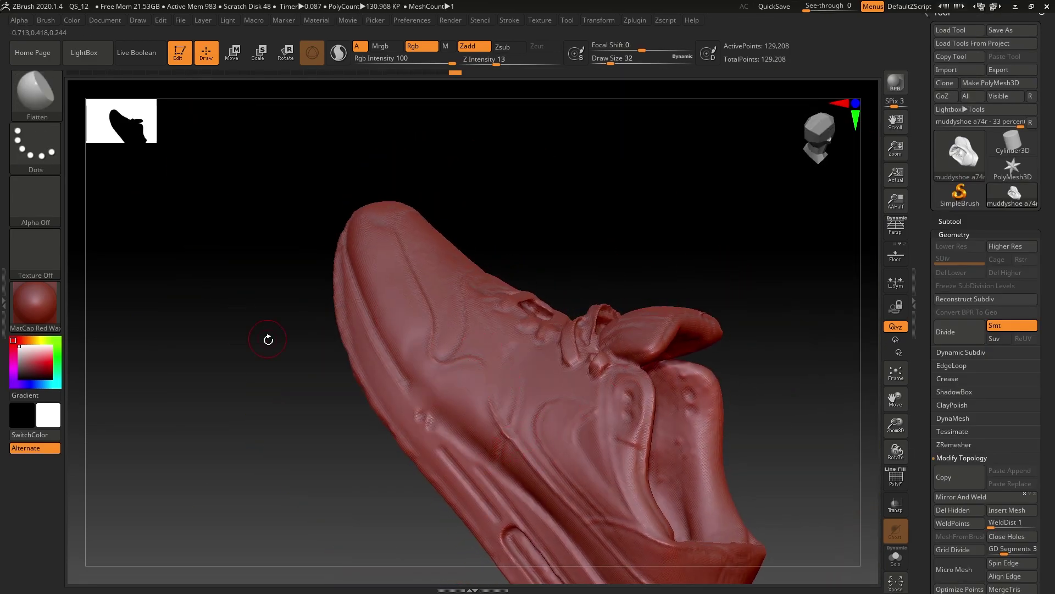
# - Remesh the cleaned shoe with ZRemesher at a target polygons count of 50 and frame the result
pyautogui.moveTo(268, 342); pyautogui.dragTo(300, 385)
pyautogui.moveTo(581, 295); pyautogui.dragTo(319, 259)
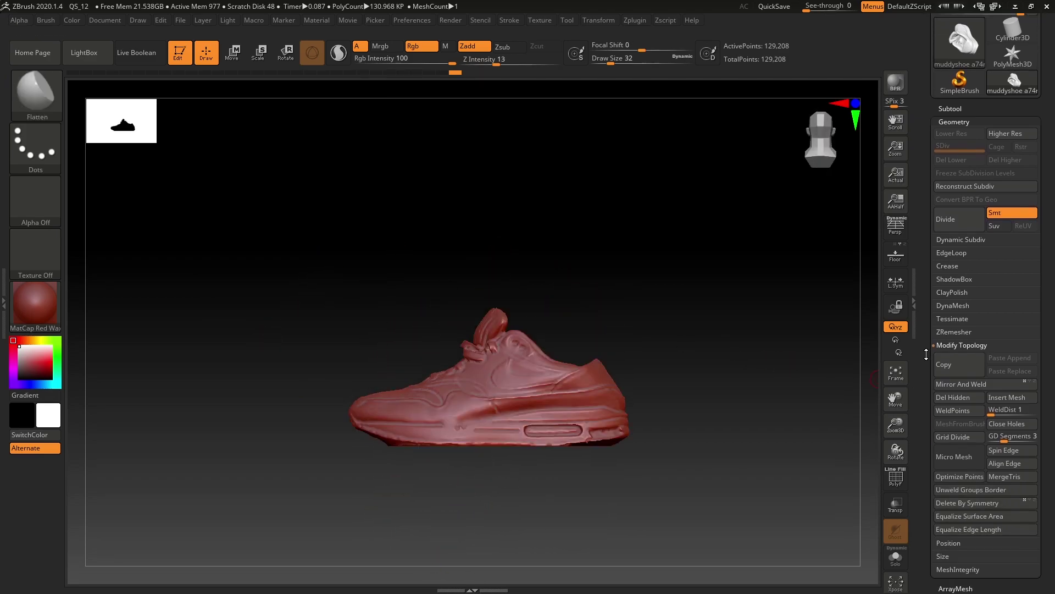
pyautogui.scroll(-2, 926, 352)
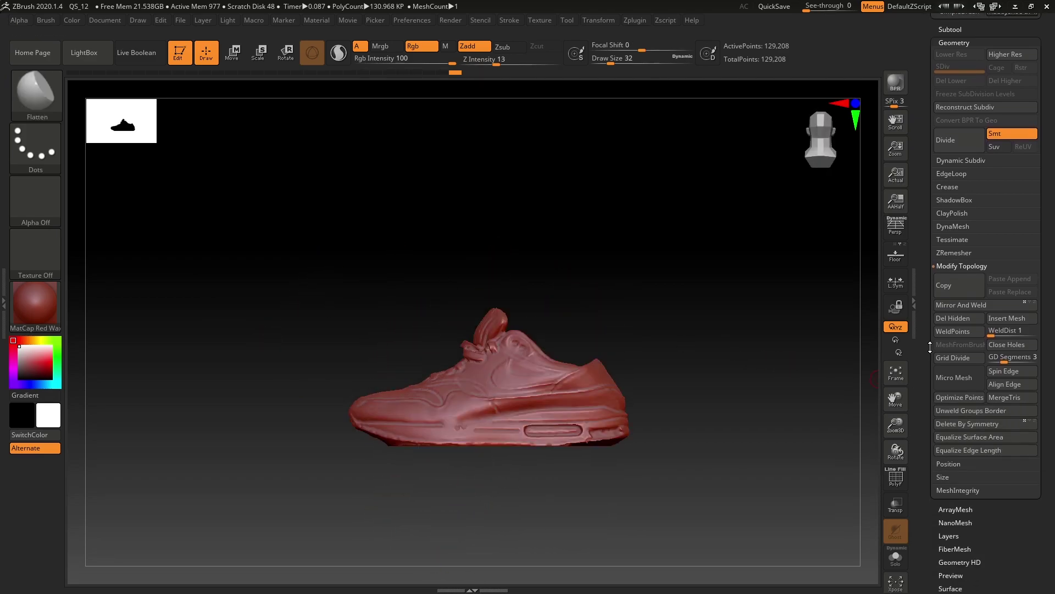
pyautogui.click(954, 252)
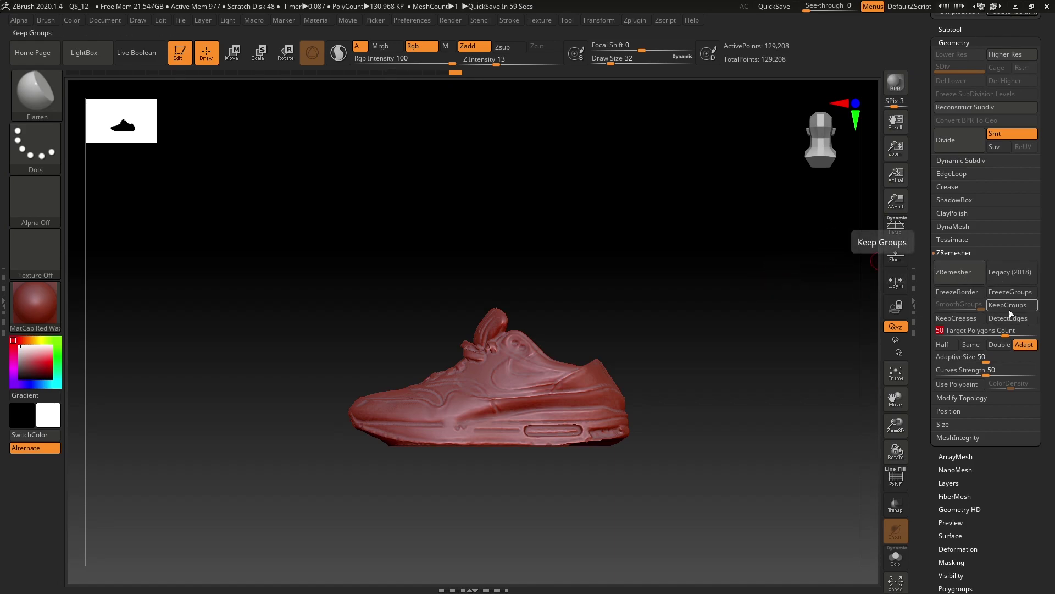
pyautogui.click(960, 271)
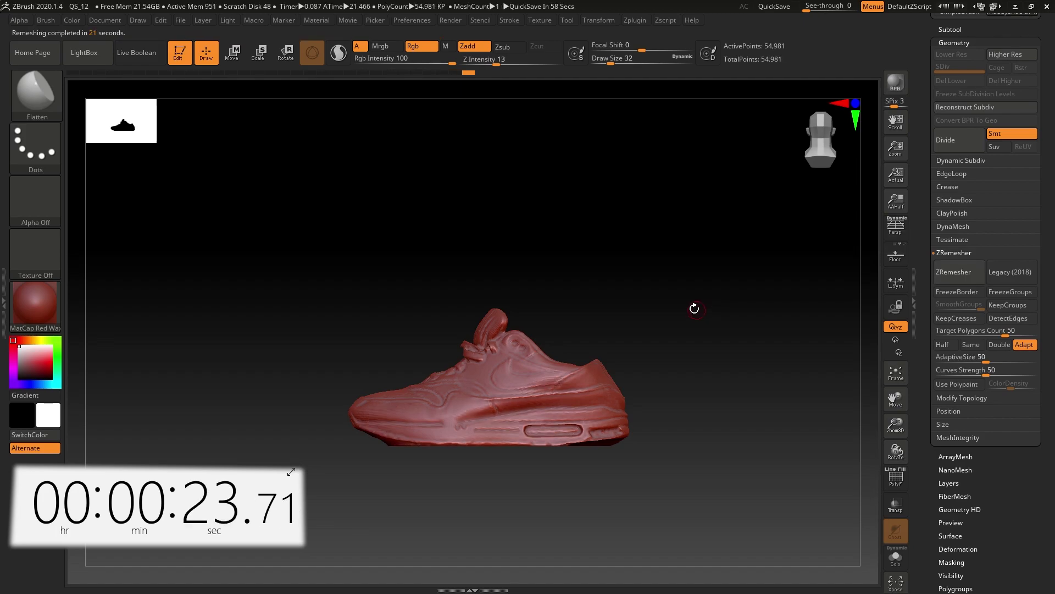
pyautogui.moveTo(695, 306); pyautogui.dragTo(683, 358)
pyautogui.press('f')
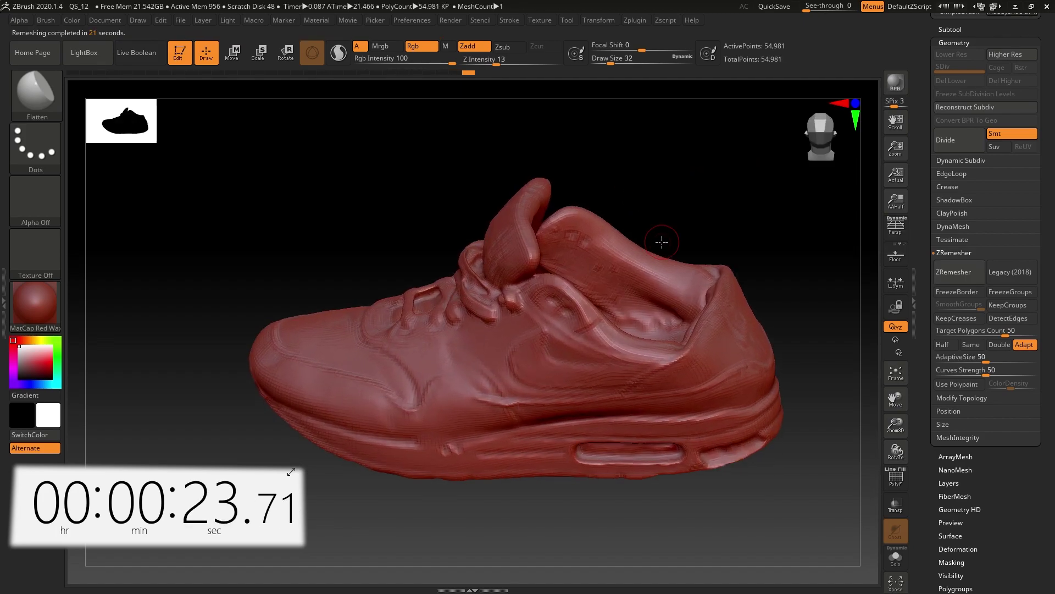
# - Examine the ZRemeshed shoe's wireframe, turn it off, and check the shaded interior and sole
pyautogui.click(895, 475)
pyautogui.moveTo(778, 324); pyautogui.dragTo(530, 358)
pyautogui.moveTo(667, 344); pyautogui.dragTo(593, 397, button='right')
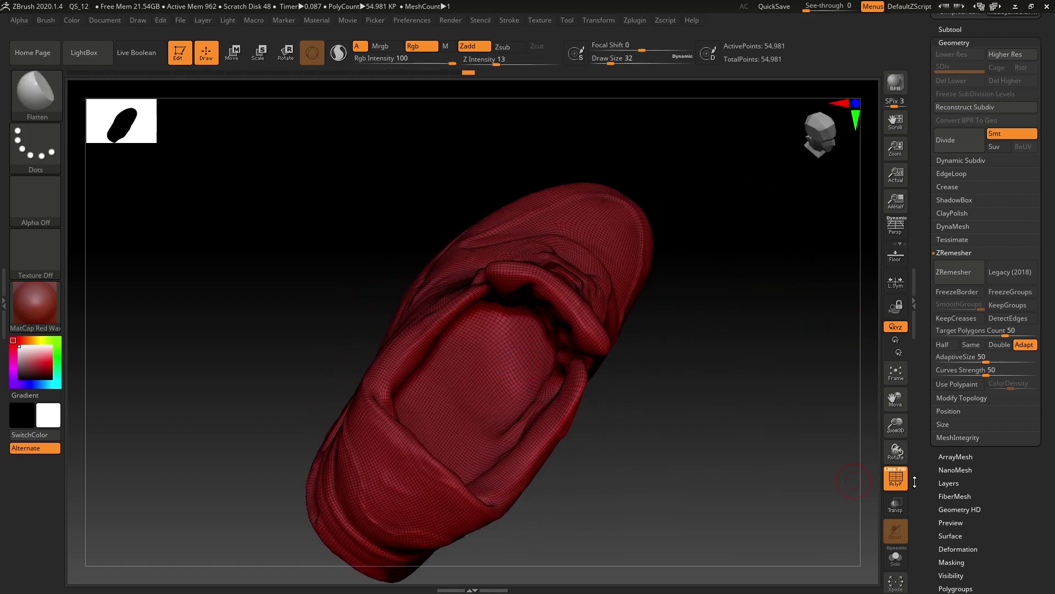
pyautogui.hotkey('shift', 'f')
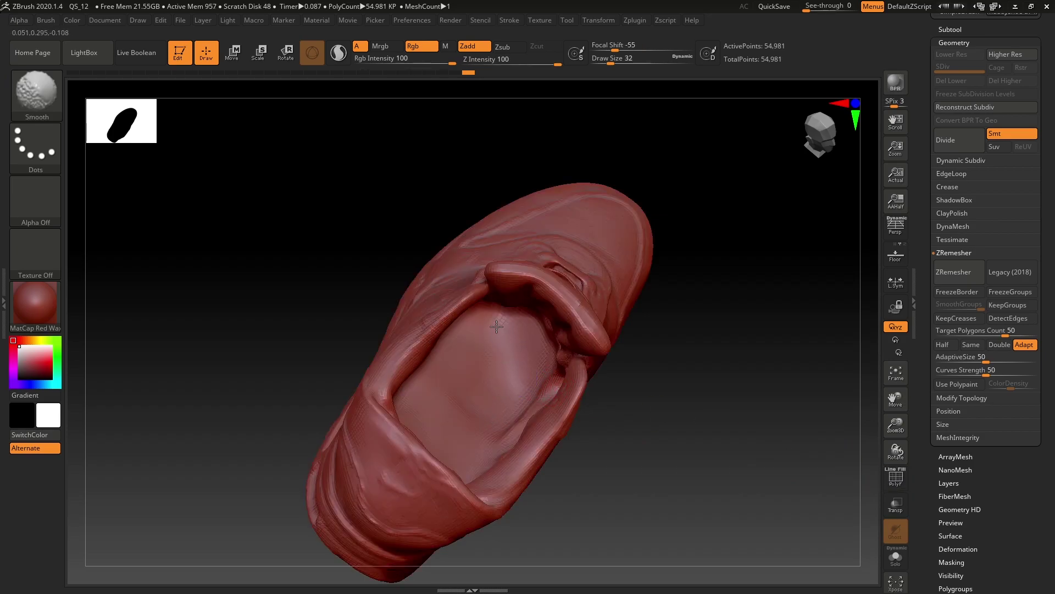
pyautogui.moveTo(482, 413)
pyautogui.mouseDown(button='right')
pyautogui.moveTo(646, 277)
pyautogui.moveTo(636, 342)
pyautogui.moveTo(572, 327)
pyautogui.mouseUp(button='right')
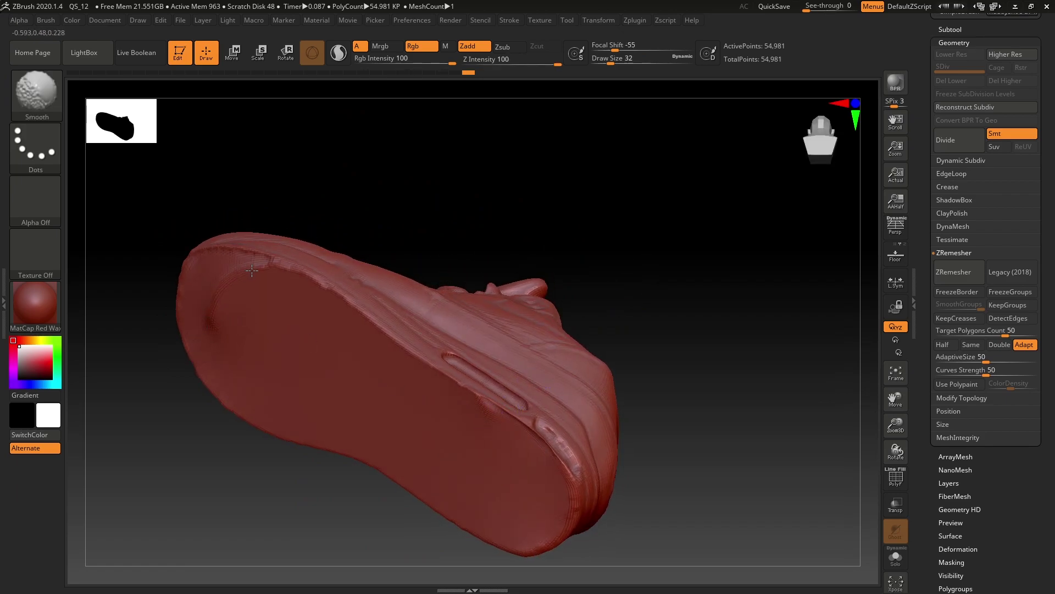
pyautogui.moveTo(717, 302)
pyautogui.mouseDown(button='right')
pyautogui.moveTo(357, 267)
pyautogui.moveTo(377, 313)
pyautogui.moveTo(367, 195)
pyautogui.moveTo(373, 238)
pyautogui.moveTo(273, 342)
pyautogui.moveTo(295, 311)
pyautogui.moveTo(273, 332)
pyautogui.moveTo(290, 348)
pyautogui.moveTo(419, 226)
pyautogui.moveTo(407, 233)
pyautogui.moveTo(424, 263)
pyautogui.moveTo(470, 255)
pyautogui.moveTo(523, 278)
pyautogui.moveTo(443, 323)
pyautogui.moveTo(405, 229)
pyautogui.moveTo(530, 264)
pyautogui.mouseUp(button='right')
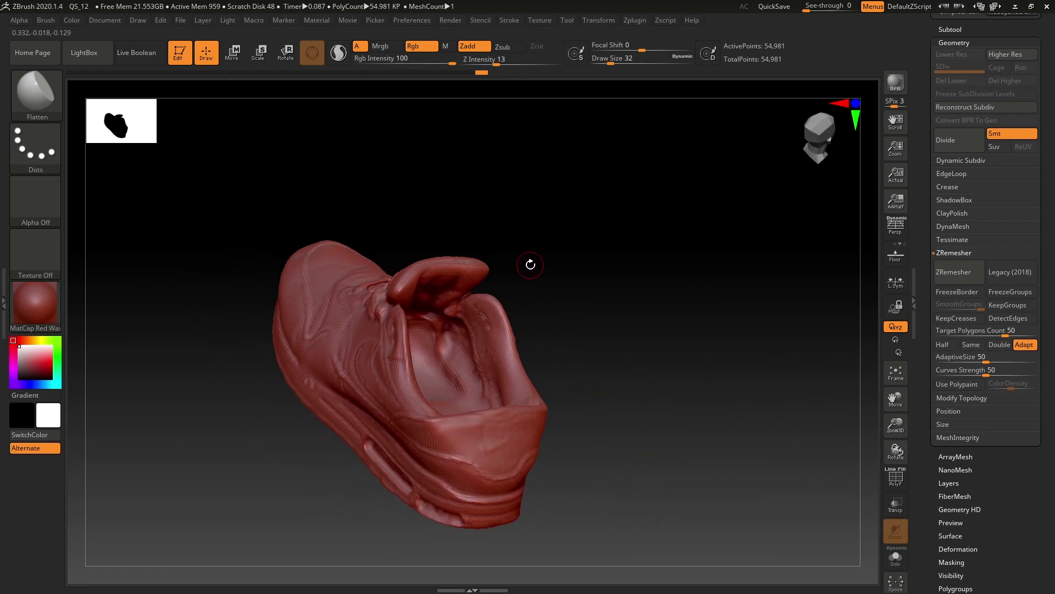
# - Open the DynaMesh settings and review the finished shoe from above and from the side
pyautogui.click(946, 227)
pyautogui.click(951, 246)
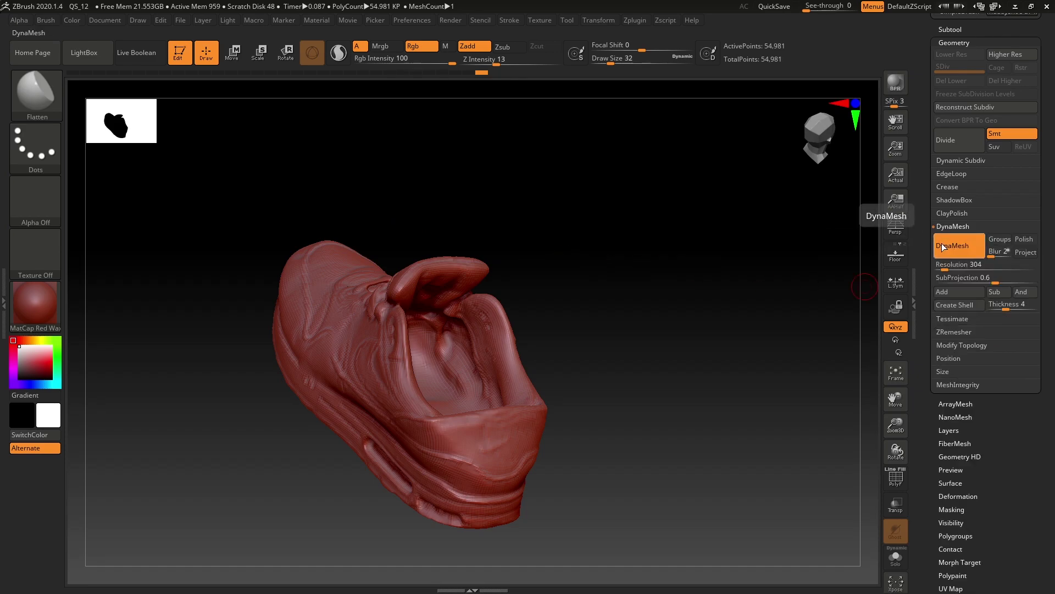
pyautogui.moveTo(698, 266); pyautogui.dragTo(679, 297)
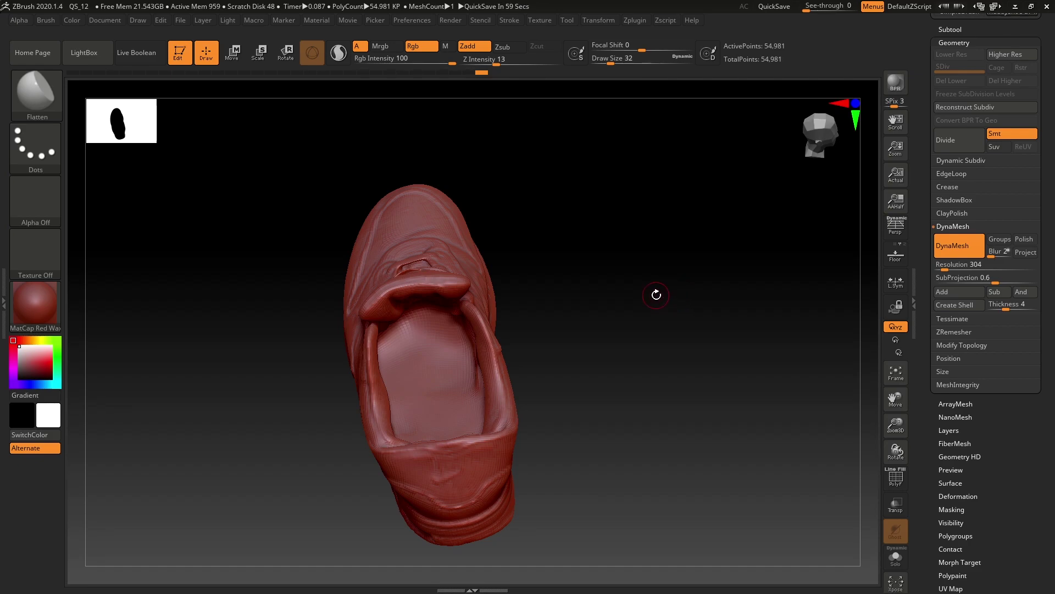
pyautogui.moveTo(248, 269); pyautogui.dragTo(375, 367)
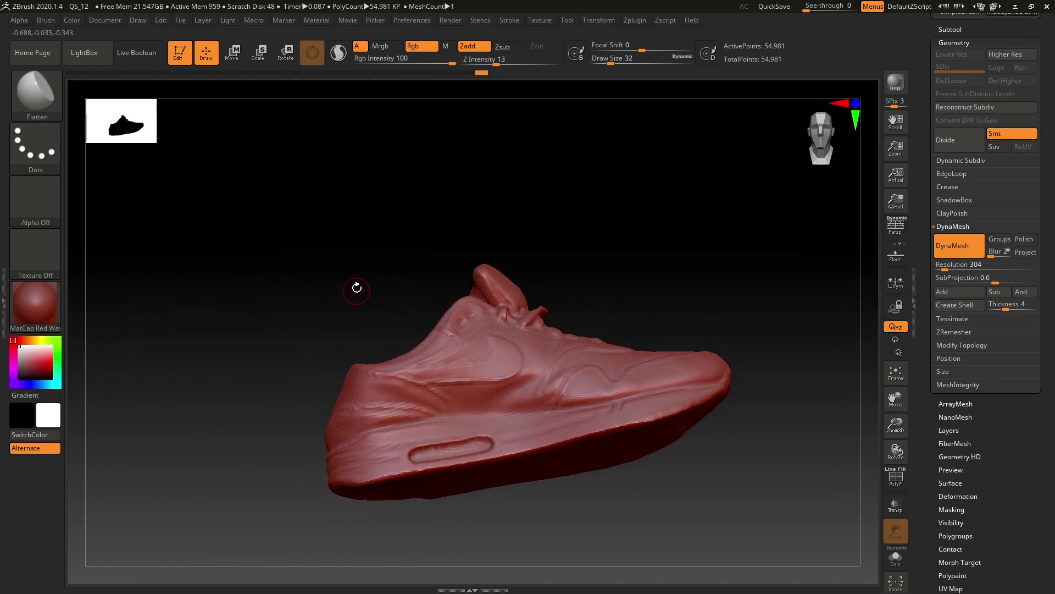
pyautogui.moveTo(353, 285); pyautogui.dragTo(357, 323)
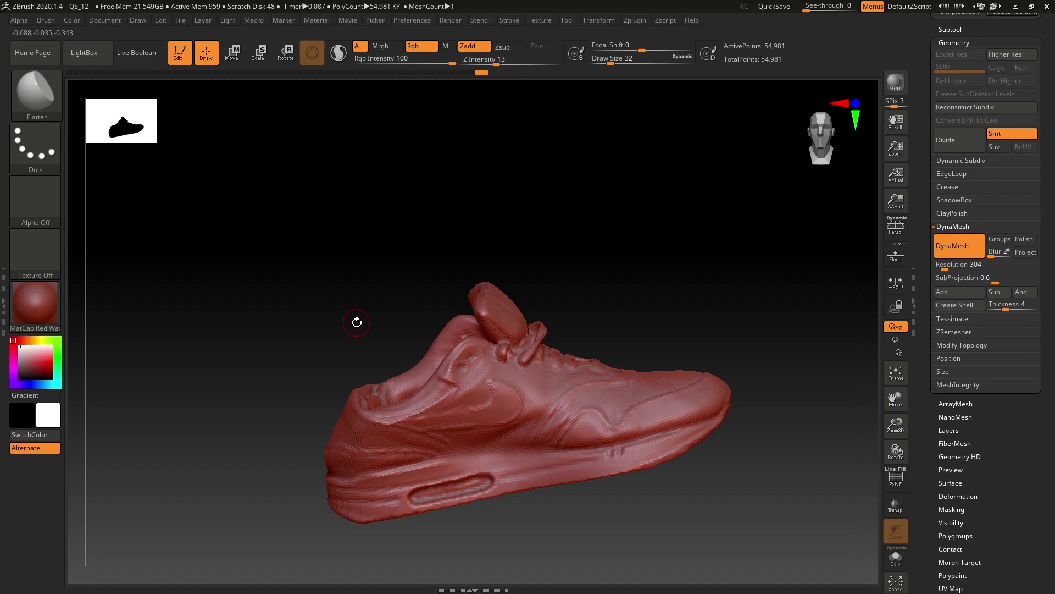